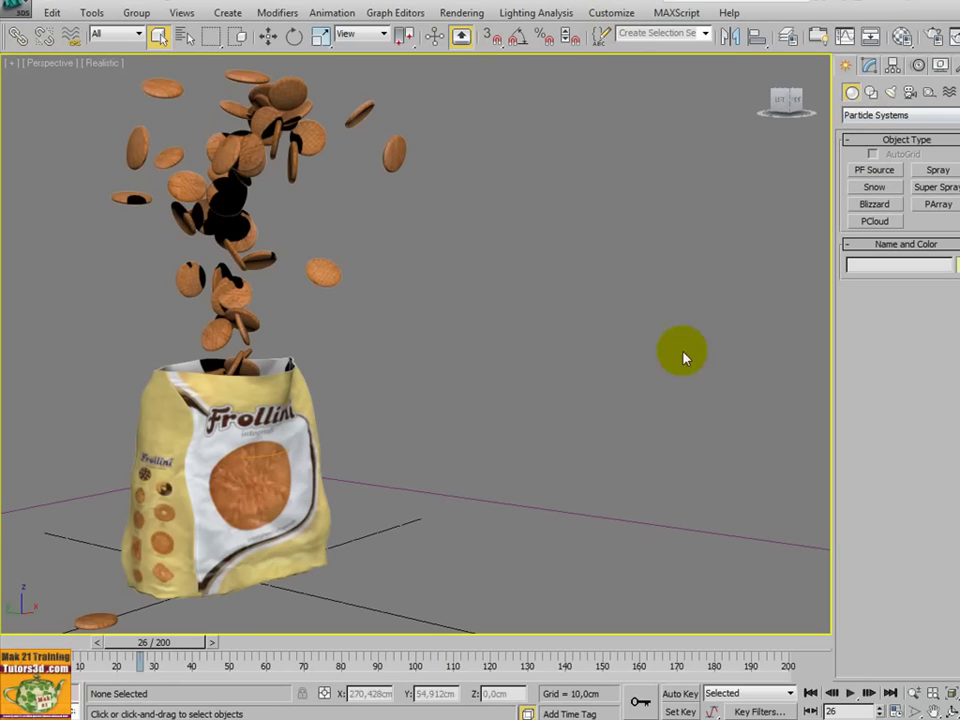
# Step: Scrub the cookie animation and orbit around the Frollini bag to review the biscuit burst
pyautogui.moveTo(176, 639); pyautogui.dragTo(300, 638)
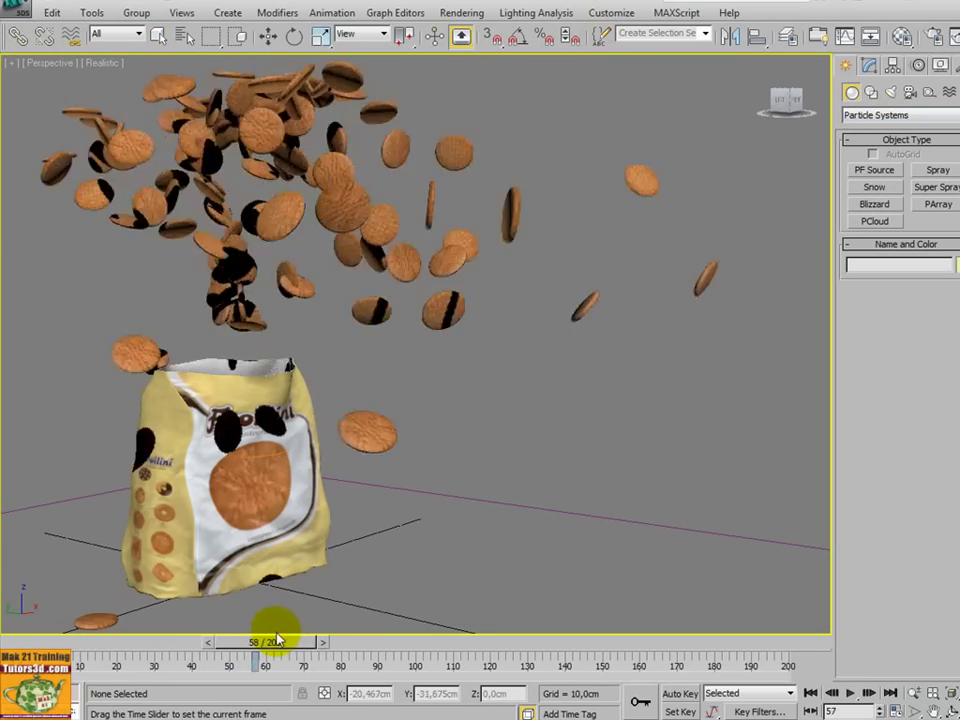
pyautogui.moveTo(318, 611)
pyautogui.keyDown('alt'); pyautogui.mouseDown(button='middle')
pyautogui.moveTo(392, 516)
pyautogui.moveTo(428, 521)
pyautogui.mouseUp(button='middle'); pyautogui.keyUp('alt')
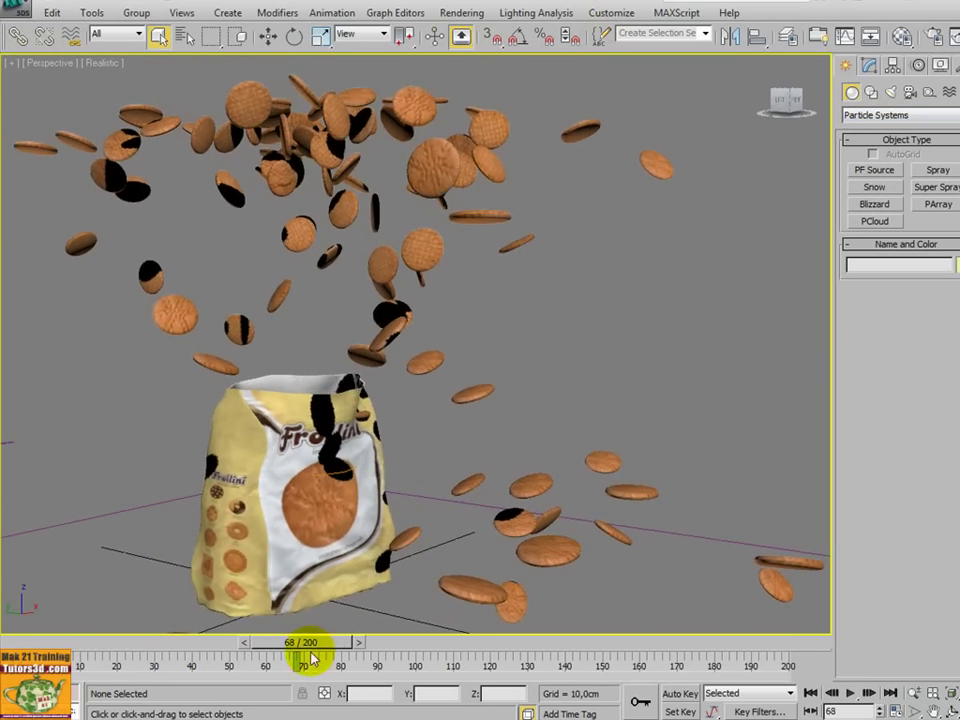
pyautogui.moveTo(300, 641)
pyautogui.mouseDown()
pyautogui.moveTo(420, 643)
pyautogui.moveTo(193, 643)
pyautogui.moveTo(332, 643)
pyautogui.moveTo(261, 643)
pyautogui.moveTo(271, 643)
pyautogui.mouseUp()
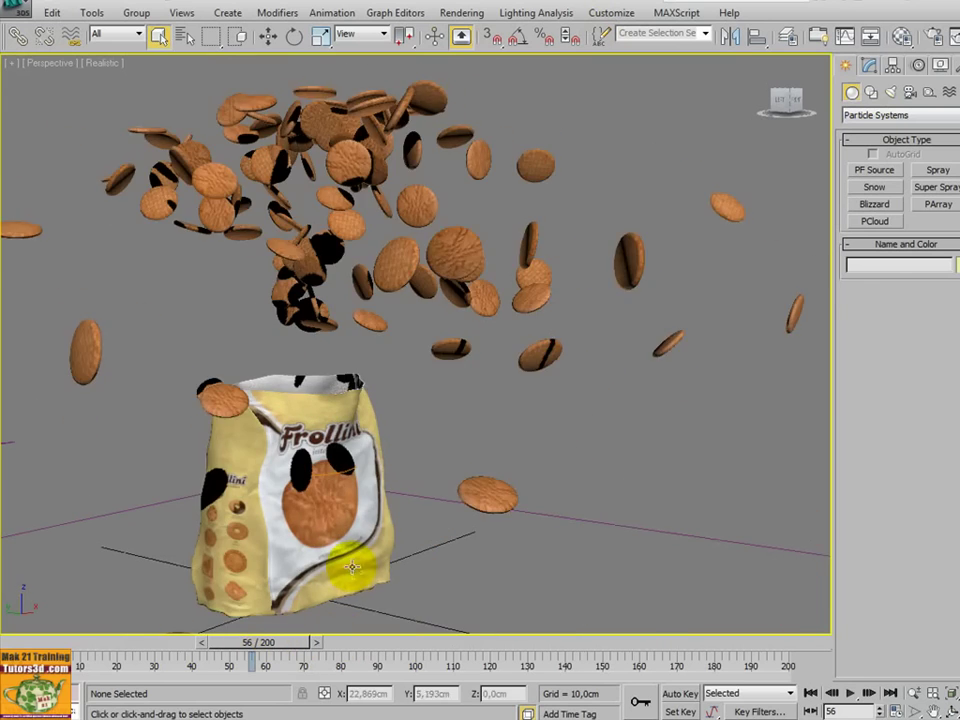
pyautogui.moveTo(369, 583); pyautogui.dragTo(327, 548, button='middle')
pyautogui.moveTo(300, 645)
pyautogui.mouseDown()
pyautogui.moveTo(189, 643)
pyautogui.moveTo(332, 643)
pyautogui.mouseUp()
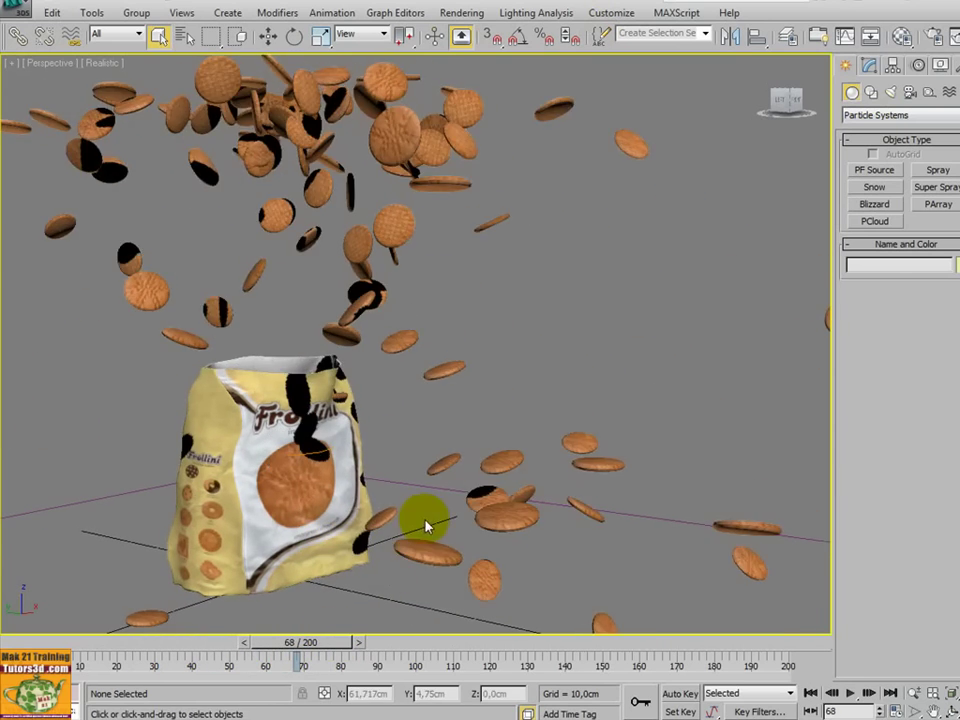
# Step: Pan to reframe the bag and biscuits, then settle the animation at frame 71
pyautogui.scroll(-2, 425, 525)
pyautogui.moveTo(425, 525)
pyautogui.mouseDown(button='middle')
pyautogui.moveTo(407, 508)
pyautogui.moveTo(317, 574)
pyautogui.mouseUp(button='middle')
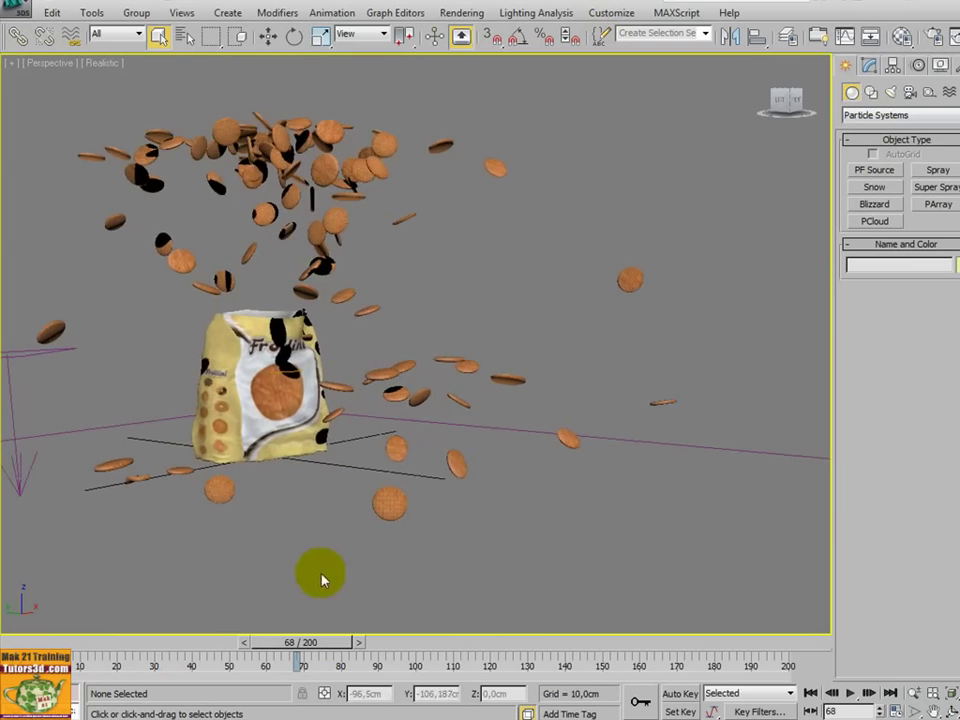
pyautogui.moveTo(300, 650)
pyautogui.mouseDown()
pyautogui.moveTo(448, 647)
pyautogui.moveTo(258, 643)
pyautogui.mouseUp()
pyautogui.scroll(3, 321, 560)
pyautogui.moveTo(321, 567)
pyautogui.mouseDown(button='middle')
pyautogui.moveTo(407, 567)
pyautogui.moveTo(388, 652)
pyautogui.mouseUp(button='middle')
pyautogui.moveTo(300, 638); pyautogui.dragTo(356, 646)
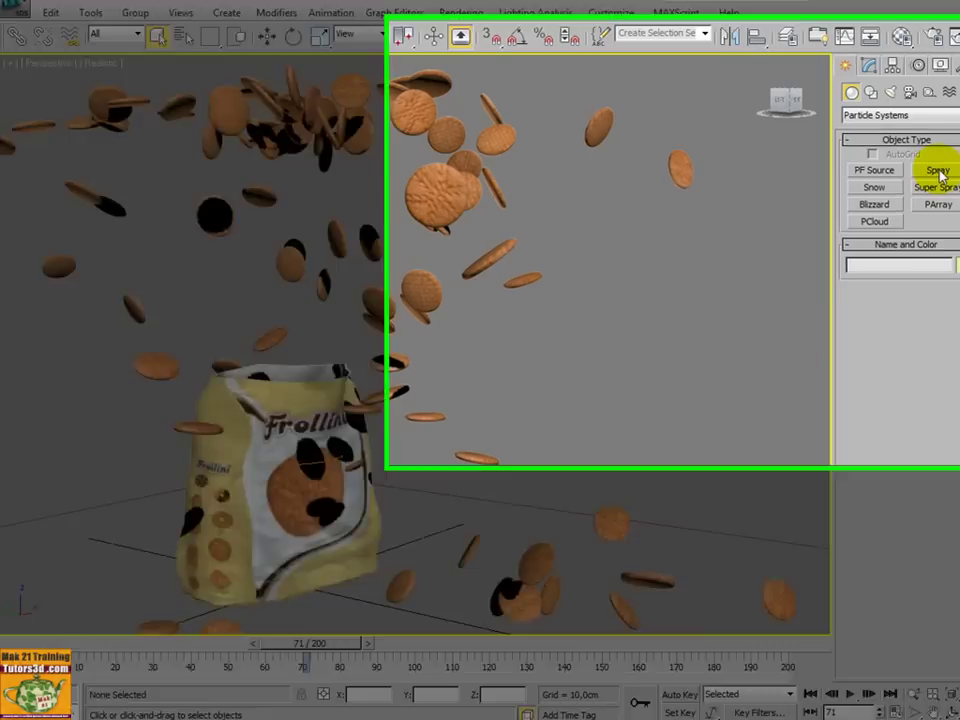
# Step: Browse Spray, Snow, Super Spray and PArray, leaving Super Spray selected at frame 78
pyautogui.click(938, 172)
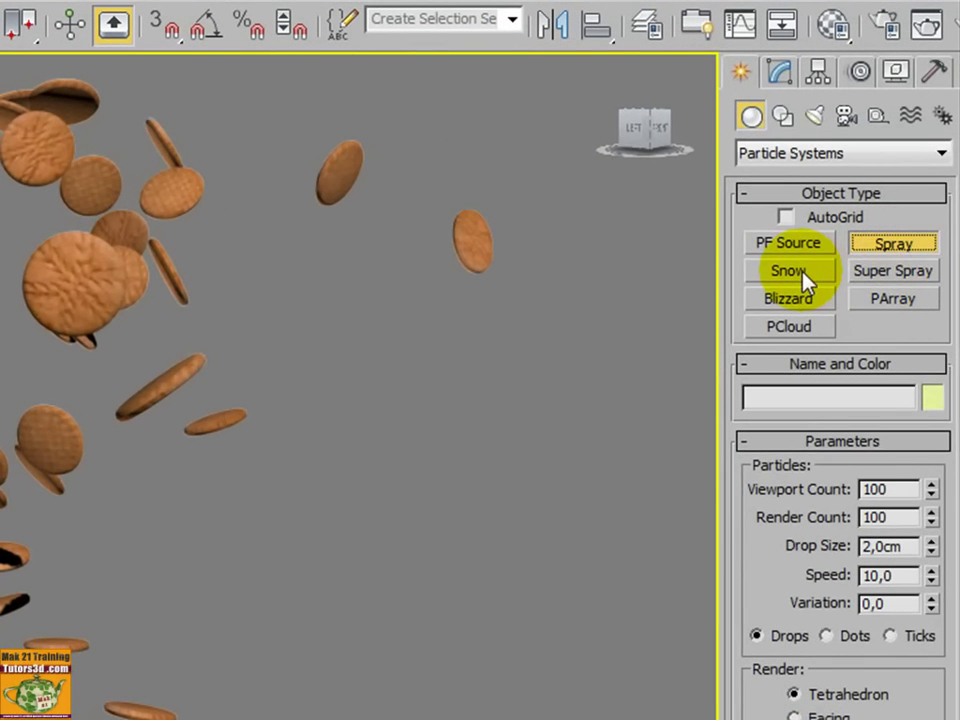
pyautogui.click(805, 275)
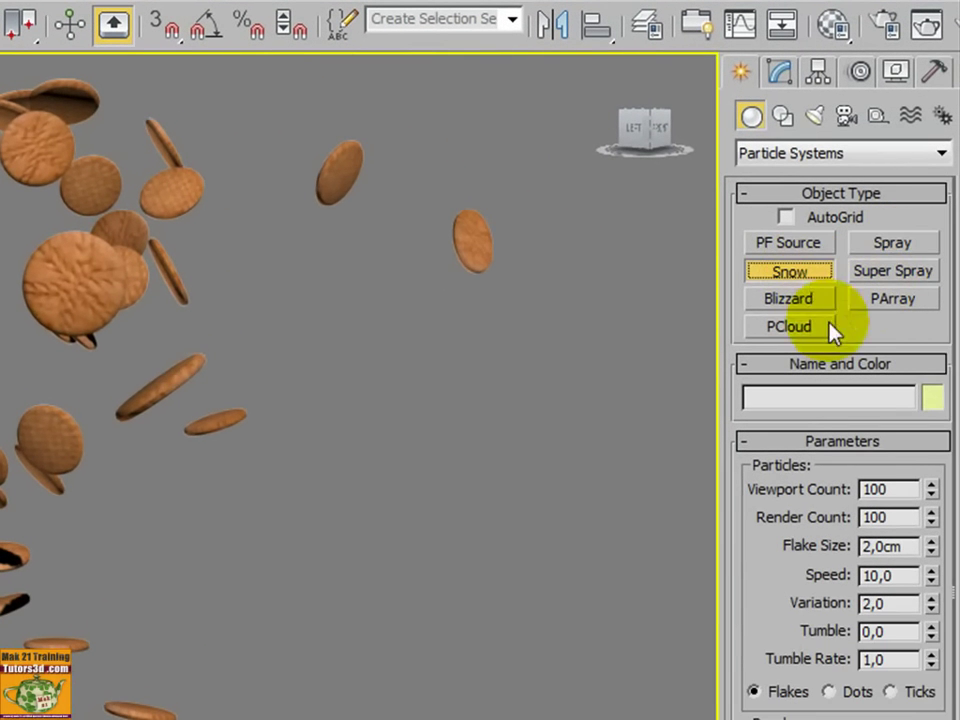
pyautogui.click(905, 282)
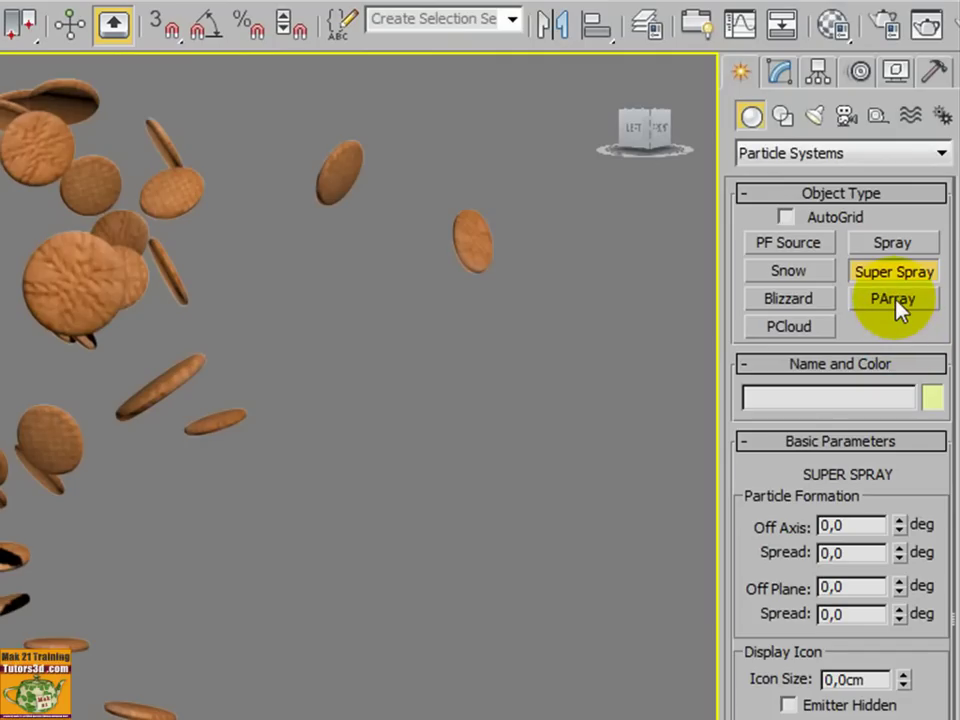
pyautogui.click(897, 305)
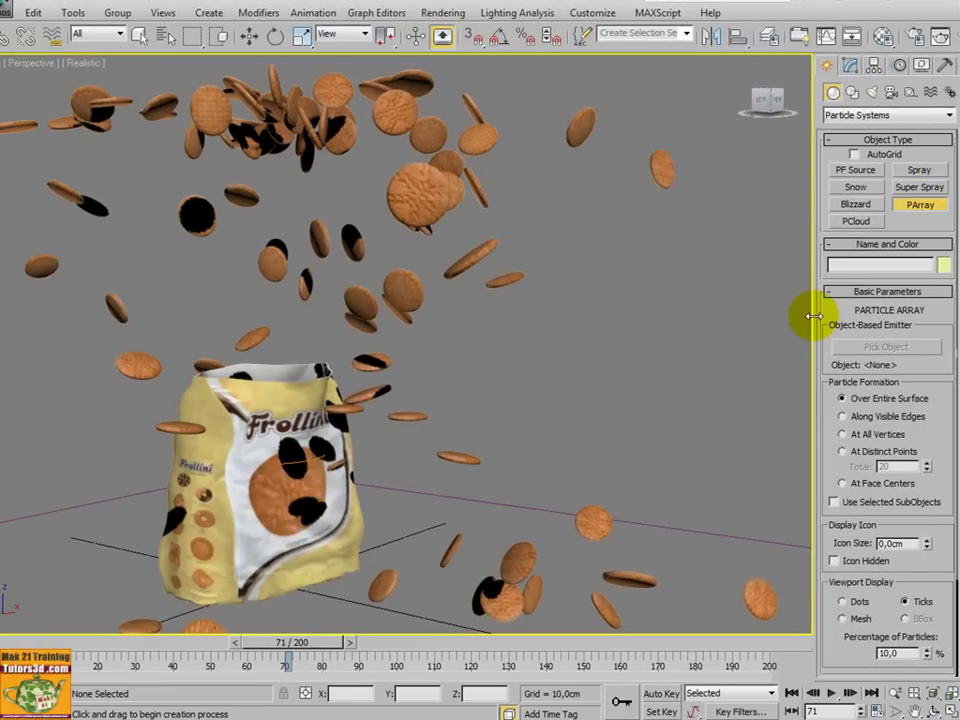
pyautogui.click(921, 189)
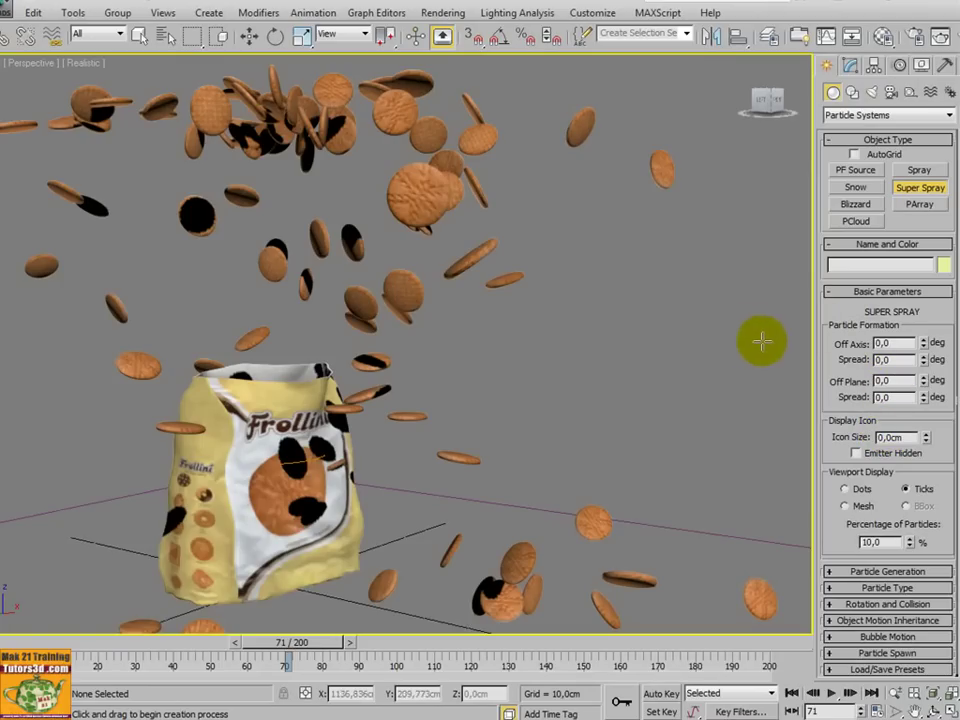
pyautogui.moveTo(288, 642); pyautogui.dragTo(316, 642)
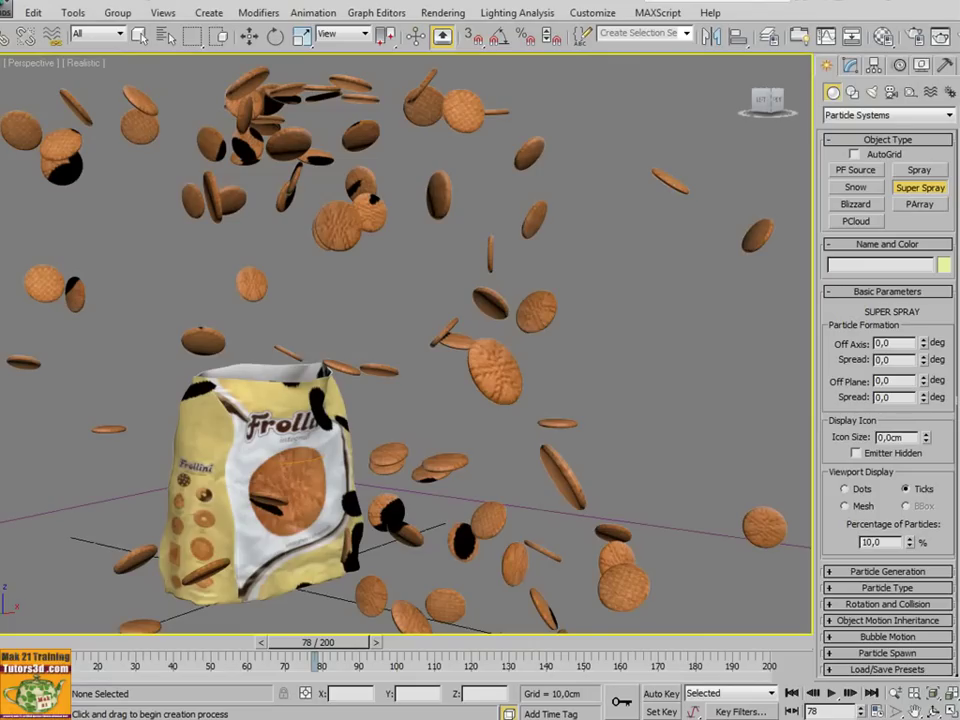
# Step: Show the Space Warps, view the Deflectors category, then return to Forces
pyautogui.click(929, 93)
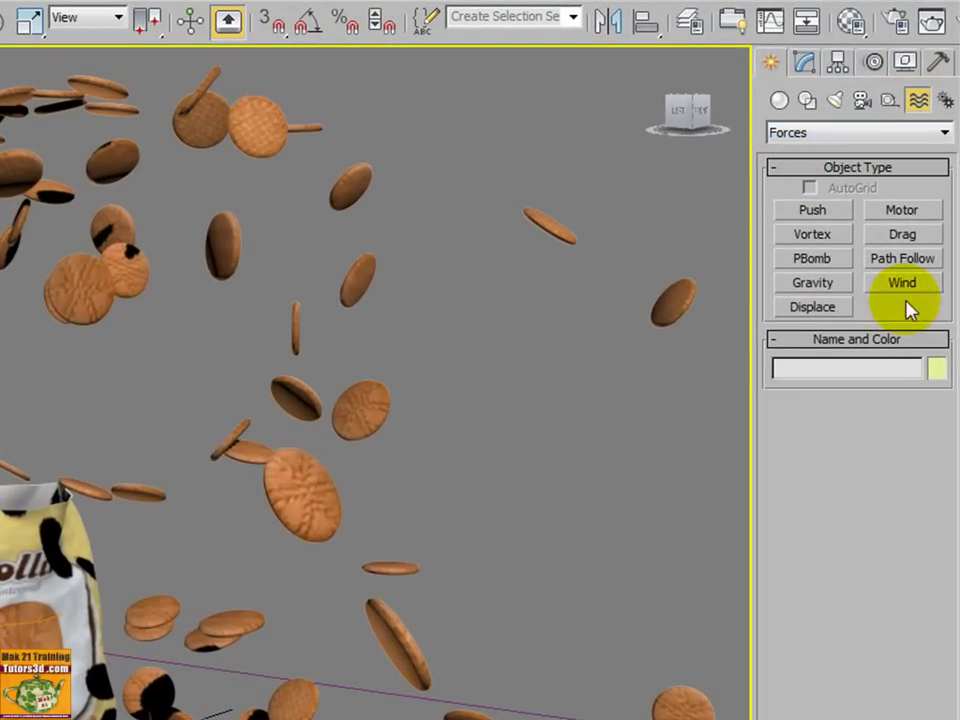
pyautogui.click(943, 135)
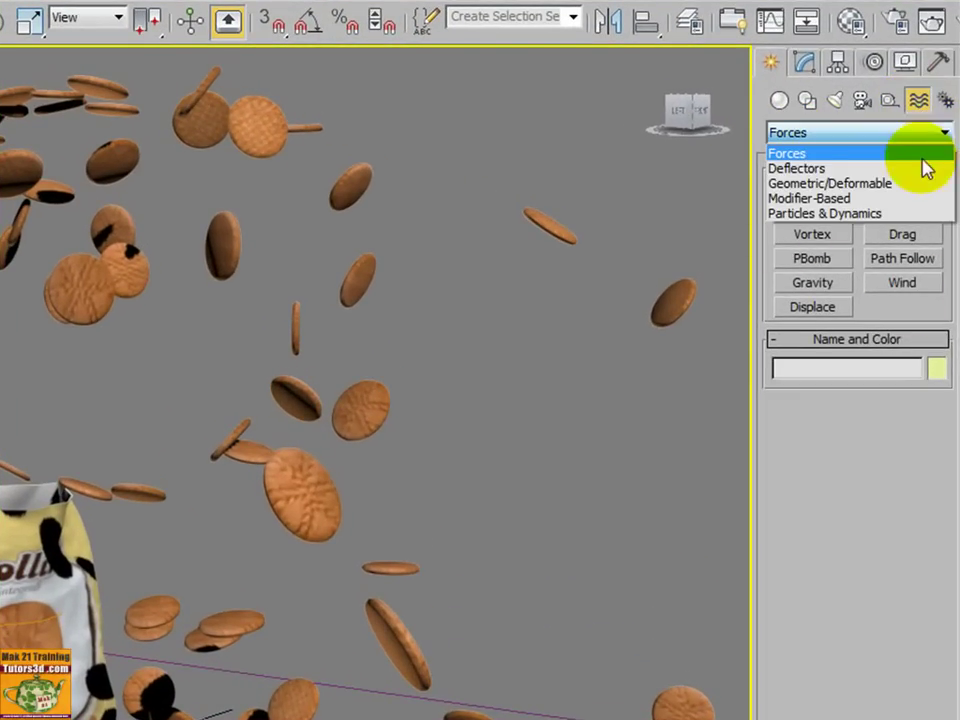
pyautogui.click(924, 168)
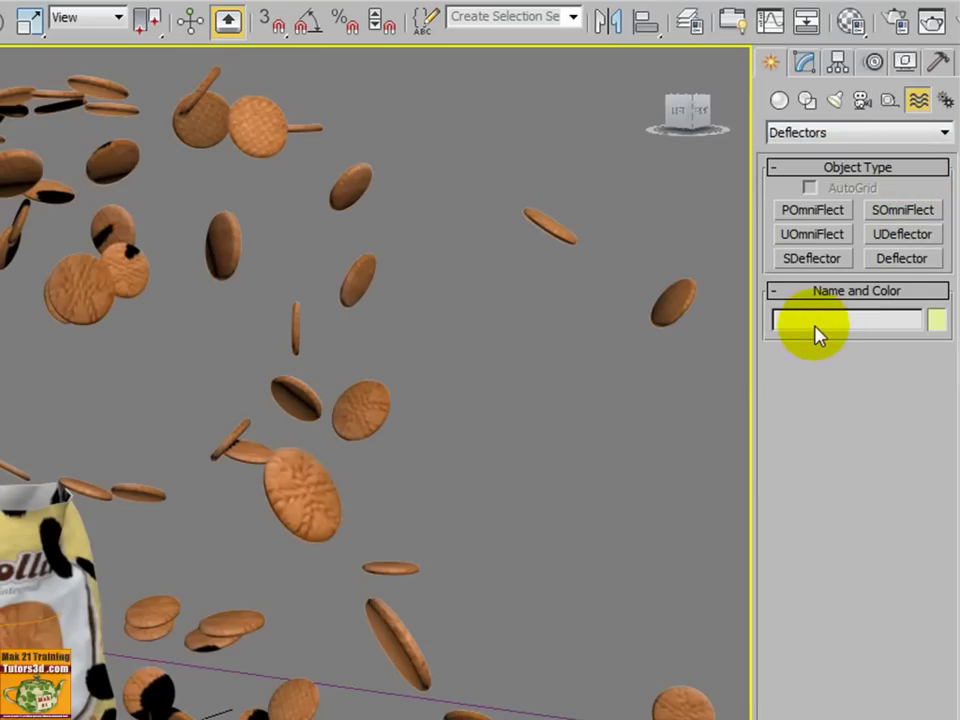
pyautogui.click(944, 133)
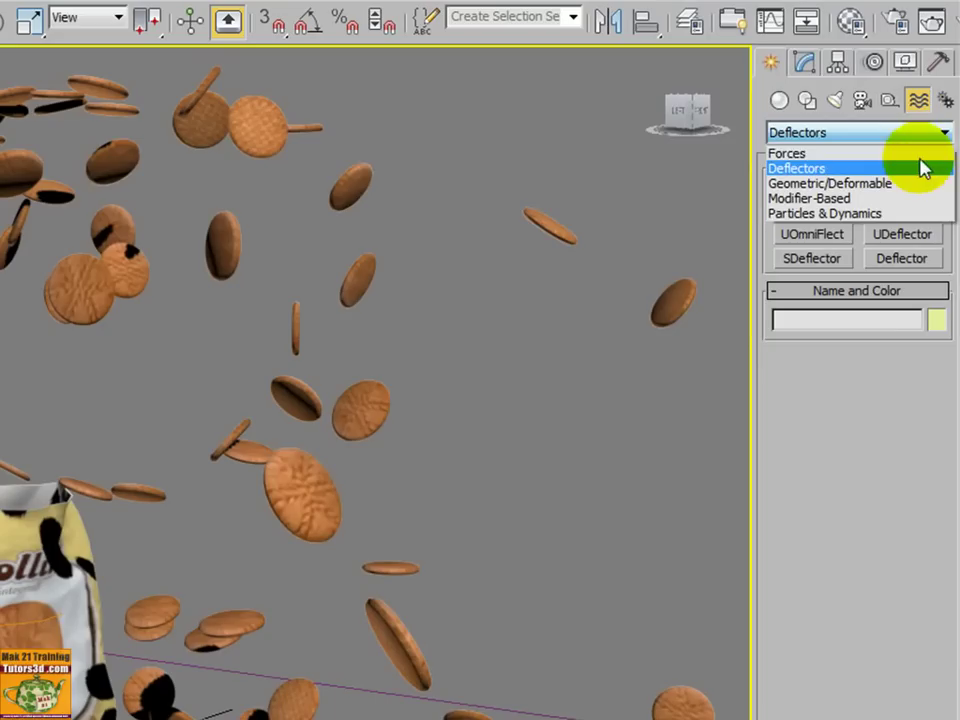
pyautogui.click(914, 155)
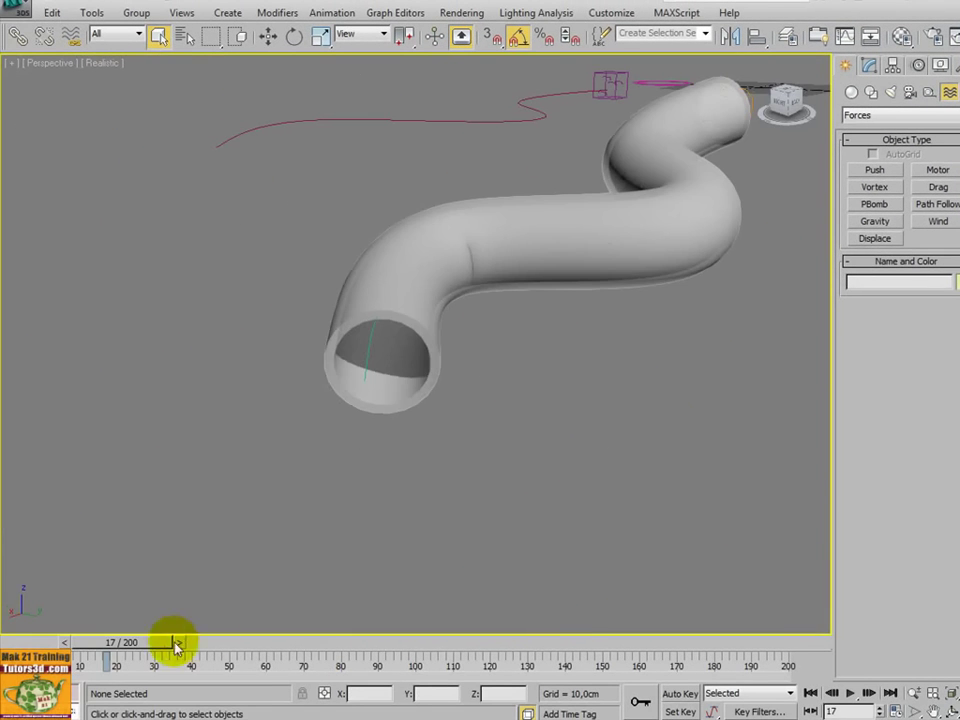
# Step: Scrub the sphere particles along the path through the tube, zoomed in, ending at frame 106
pyautogui.moveTo(176, 645); pyautogui.dragTo(477, 645)
pyautogui.scroll(1, 499, 580)
pyautogui.scroll(3, 495, 585)
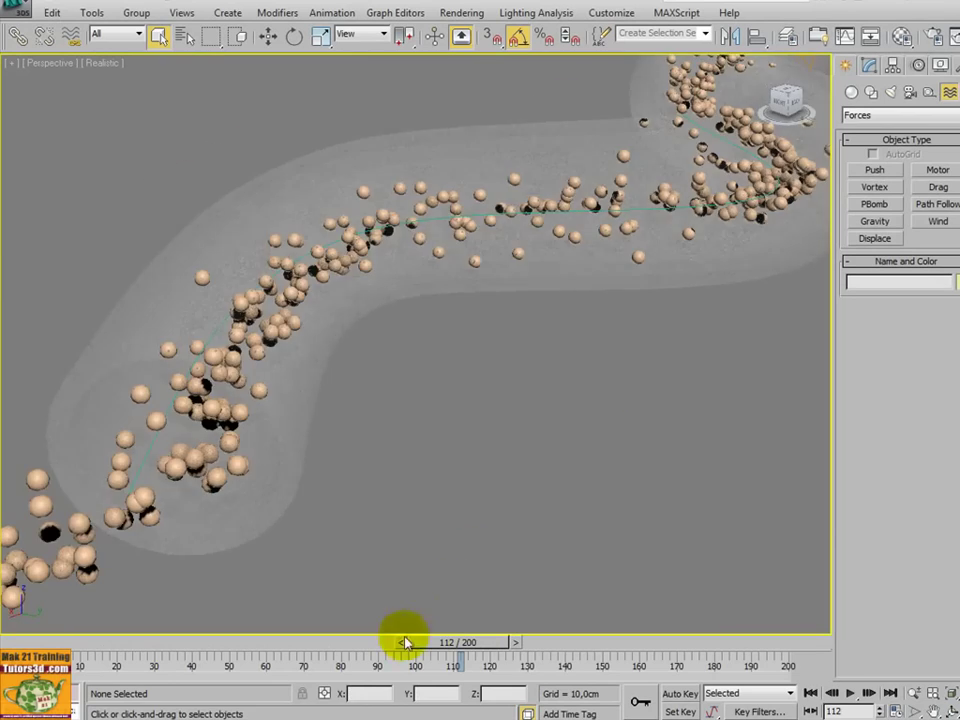
pyautogui.moveTo(405, 643)
pyautogui.mouseDown()
pyautogui.moveTo(497, 643)
pyautogui.moveTo(437, 651)
pyautogui.moveTo(327, 640)
pyautogui.mouseUp()
pyautogui.moveTo(381, 574)
pyautogui.mouseDown(button='middle')
pyautogui.moveTo(392, 553)
pyautogui.moveTo(381, 553)
pyautogui.mouseUp(button='middle')
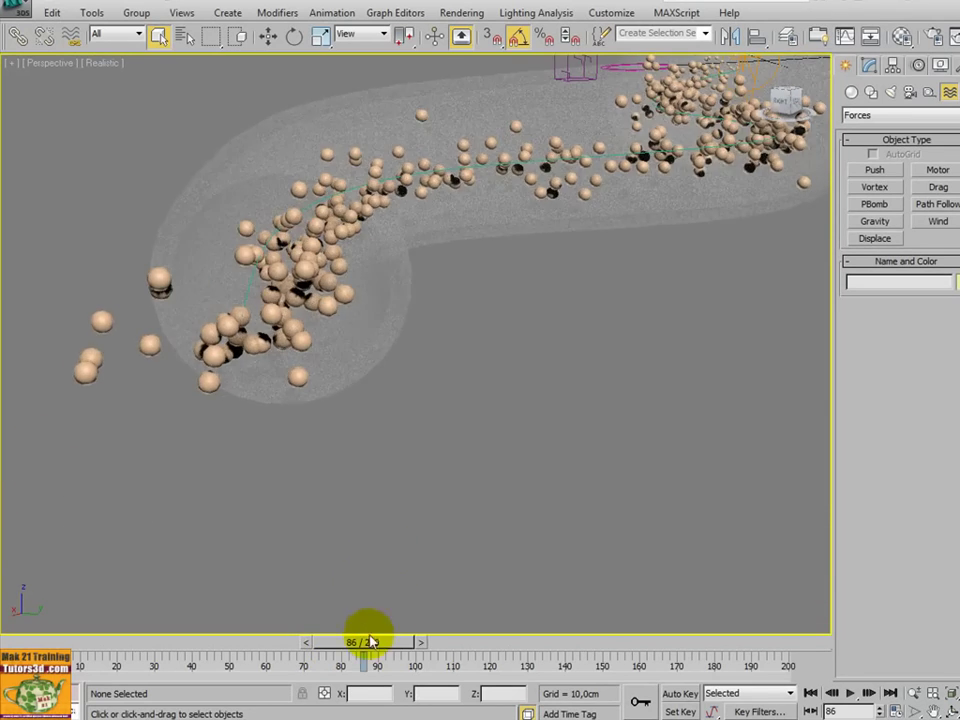
pyautogui.moveTo(370, 641)
pyautogui.mouseDown()
pyautogui.moveTo(565, 662)
pyautogui.moveTo(316, 672)
pyautogui.moveTo(420, 610)
pyautogui.mouseUp()
pyautogui.moveTo(439, 557)
pyautogui.keyDown('alt'); pyautogui.mouseDown(button='middle')
pyautogui.moveTo(456, 553)
pyautogui.moveTo(399, 565)
pyautogui.mouseUp(button='middle'); pyautogui.keyUp('alt')
pyautogui.moveTo(403, 642)
pyautogui.mouseDown()
pyautogui.moveTo(553, 642)
pyautogui.moveTo(268, 642)
pyautogui.moveTo(425, 642)
pyautogui.mouseUp()
pyautogui.moveTo(512, 505); pyautogui.dragTo(504, 524, button='middle')
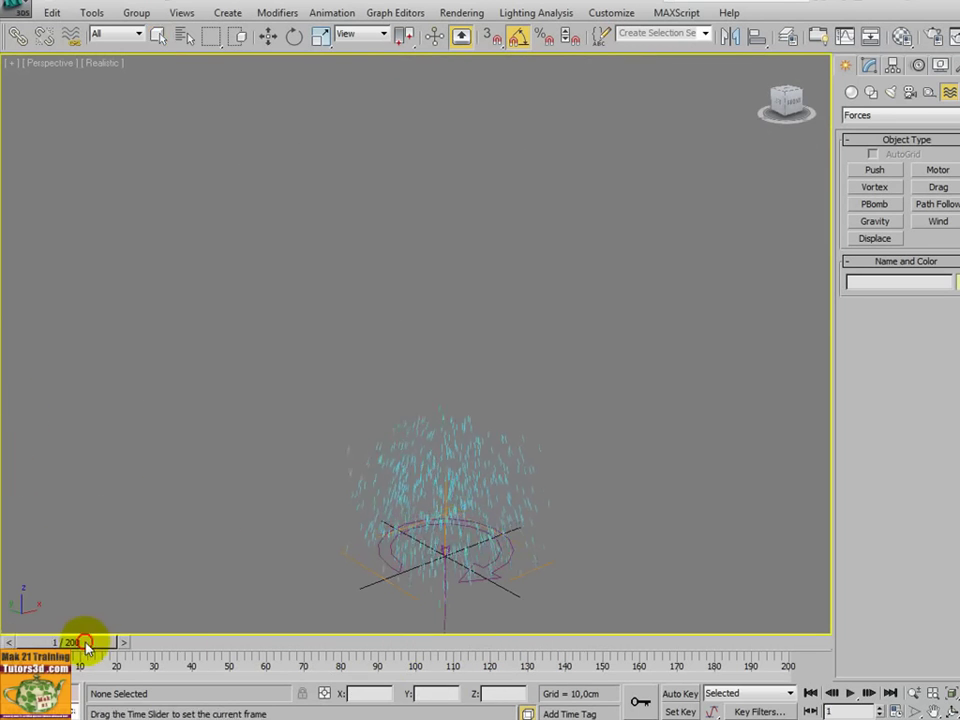
# Step: Select the spray emitter and play the tornado animation, stopping at frame 162
pyautogui.moveTo(95, 642)
pyautogui.mouseDown()
pyautogui.moveTo(325, 642)
pyautogui.moveTo(397, 663)
pyautogui.mouseUp()
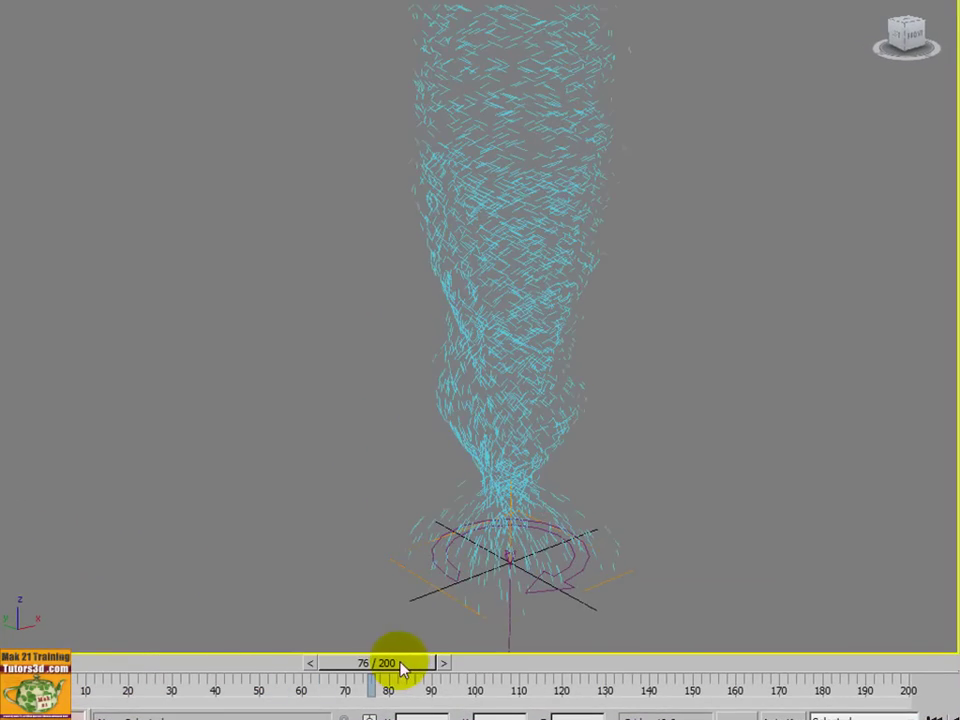
pyautogui.click(612, 580)
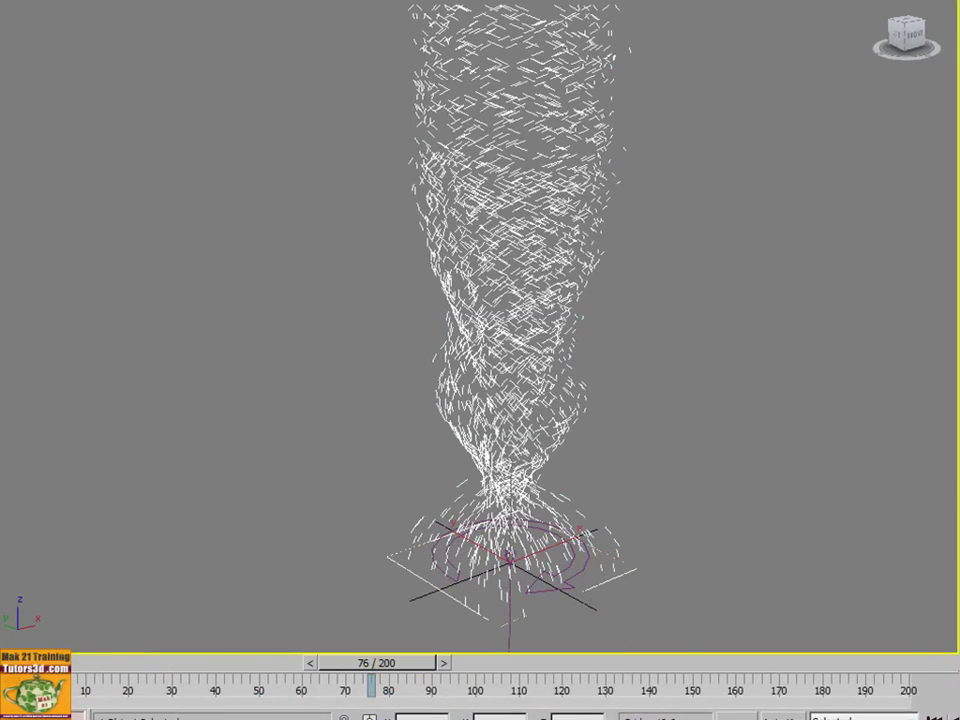
pyautogui.moveTo(437, 660); pyautogui.dragTo(785, 662)
pyautogui.moveTo(765, 510)
pyautogui.mouseDown(button='middle')
pyautogui.moveTo(668, 603)
pyautogui.moveTo(636, 570)
pyautogui.moveTo(641, 524)
pyautogui.mouseUp(button='middle')
pyautogui.press('/')
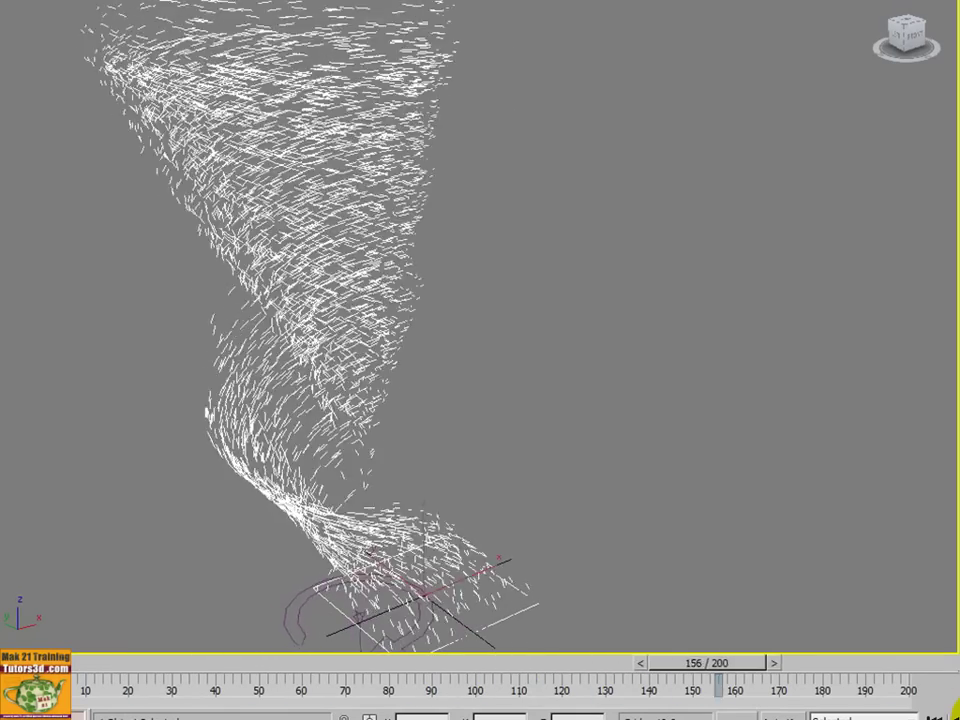
pyautogui.press('/')
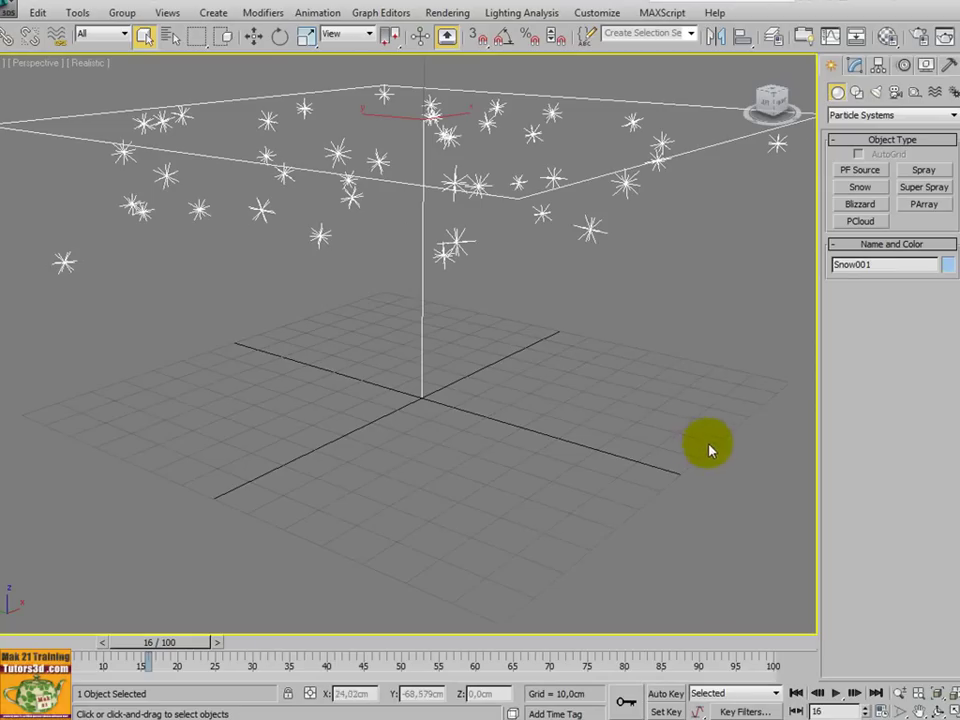
# Step: Scrub and replay the snowfall, stopping playback at frame 79
pyautogui.moveTo(171, 640); pyautogui.dragTo(124, 642)
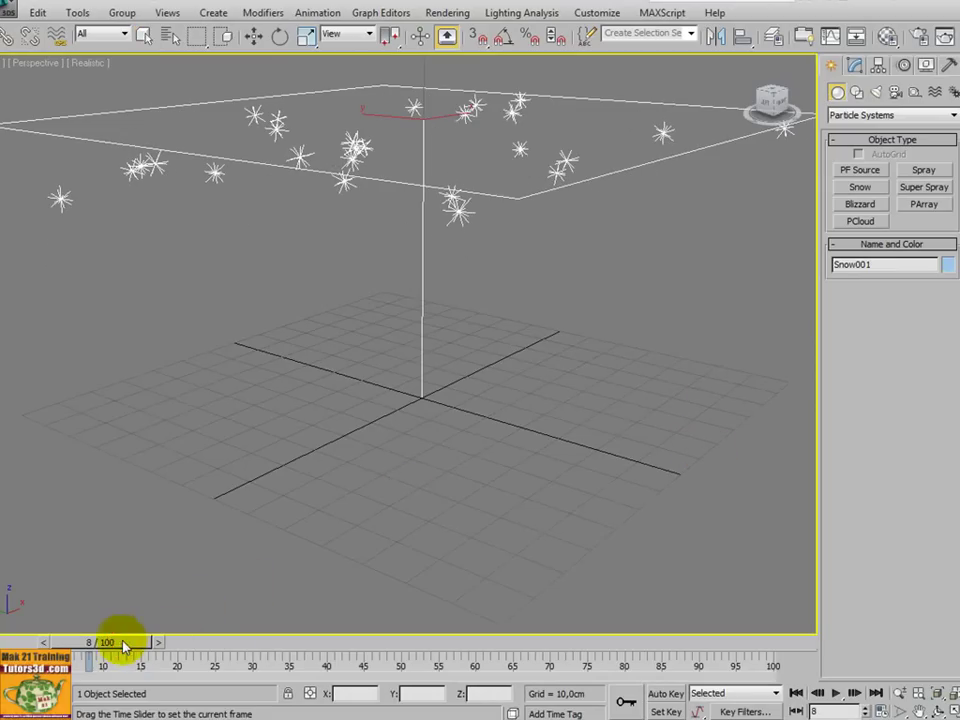
pyautogui.click(838, 698)
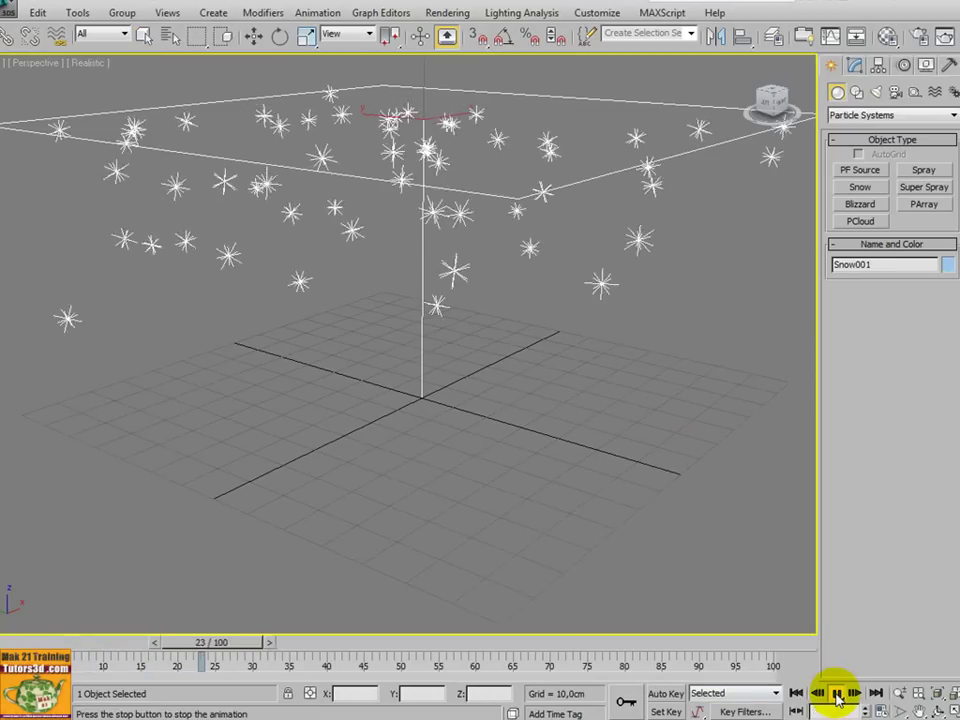
pyautogui.click(838, 698)
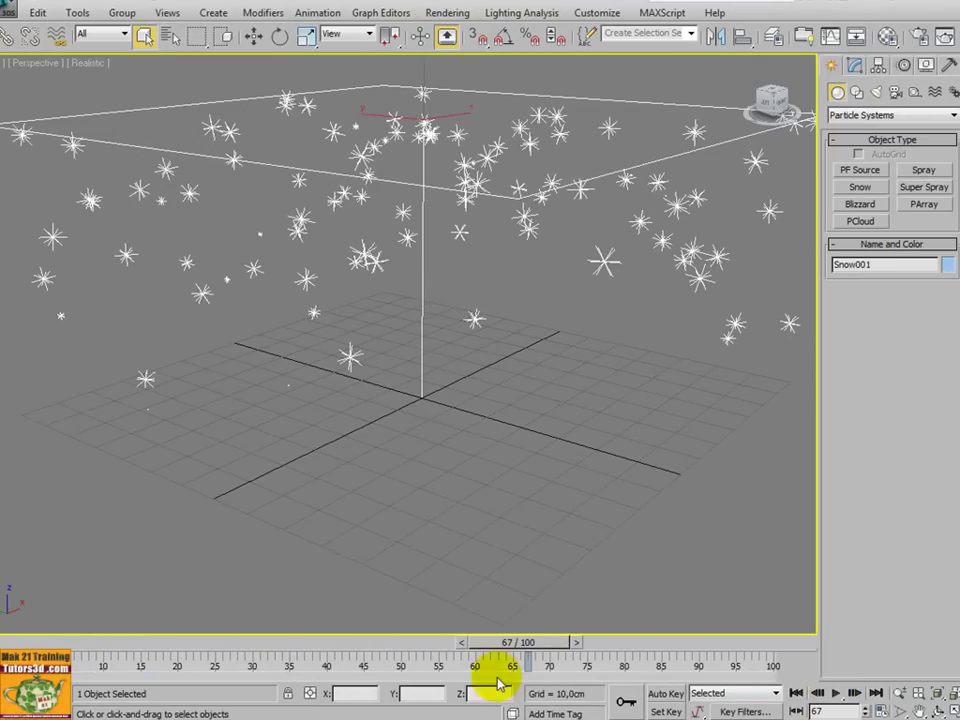
pyautogui.moveTo(540, 640)
pyautogui.mouseDown()
pyautogui.moveTo(595, 646)
pyautogui.moveTo(416, 642)
pyautogui.mouseUp()
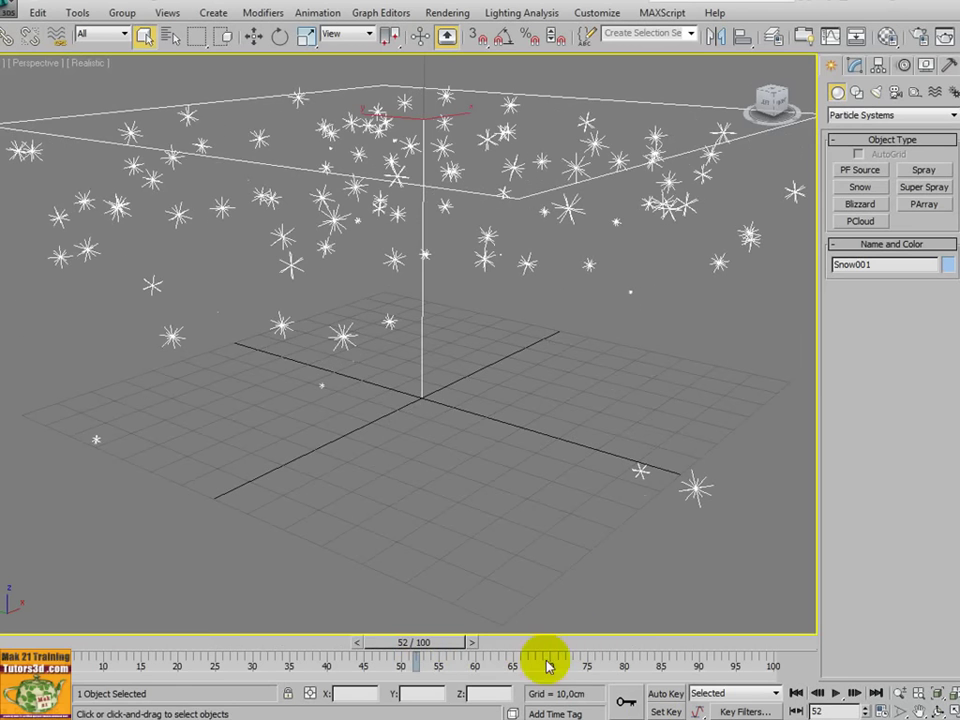
pyautogui.click(838, 698)
pyautogui.click(595, 646)
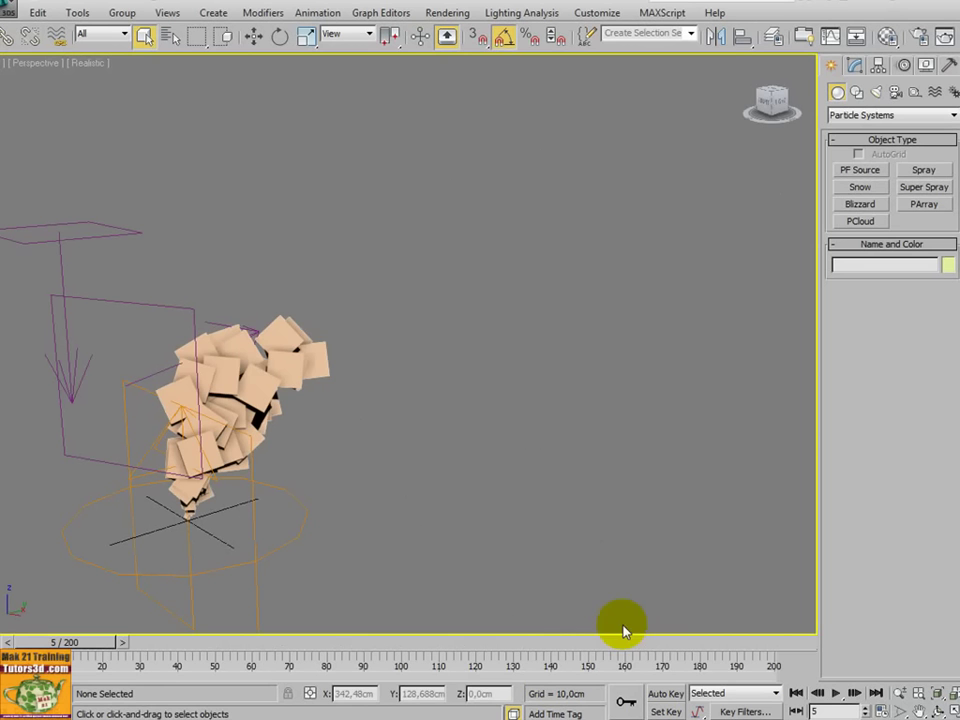
# Step: Play the flying squares animation, pausing at frames 111 and 154, then run it to the end
pyautogui.click(841, 698)
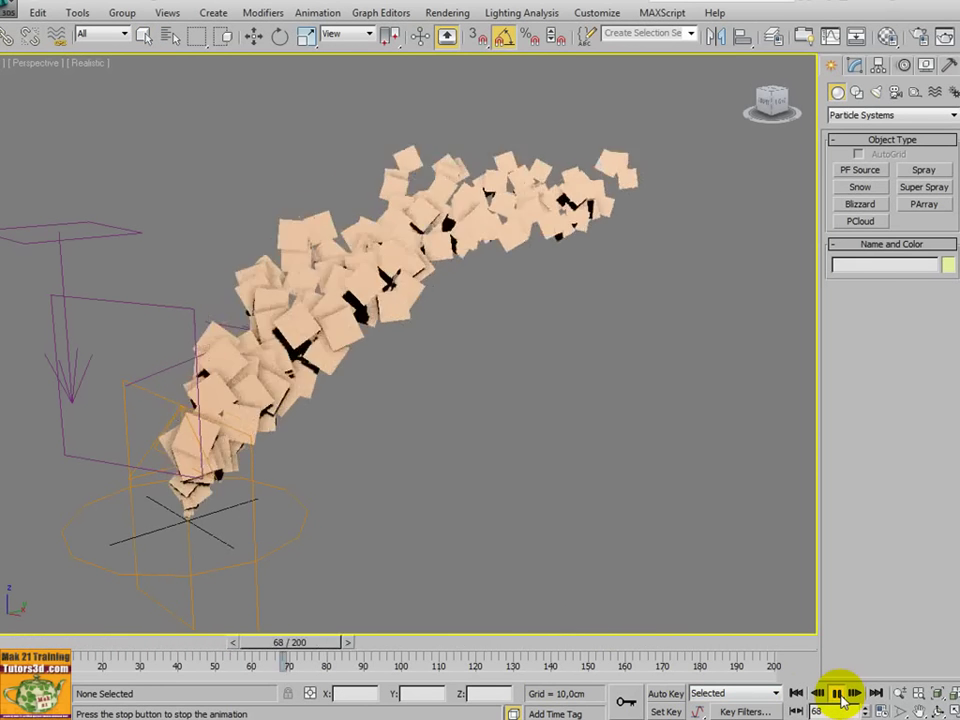
pyautogui.click(838, 694)
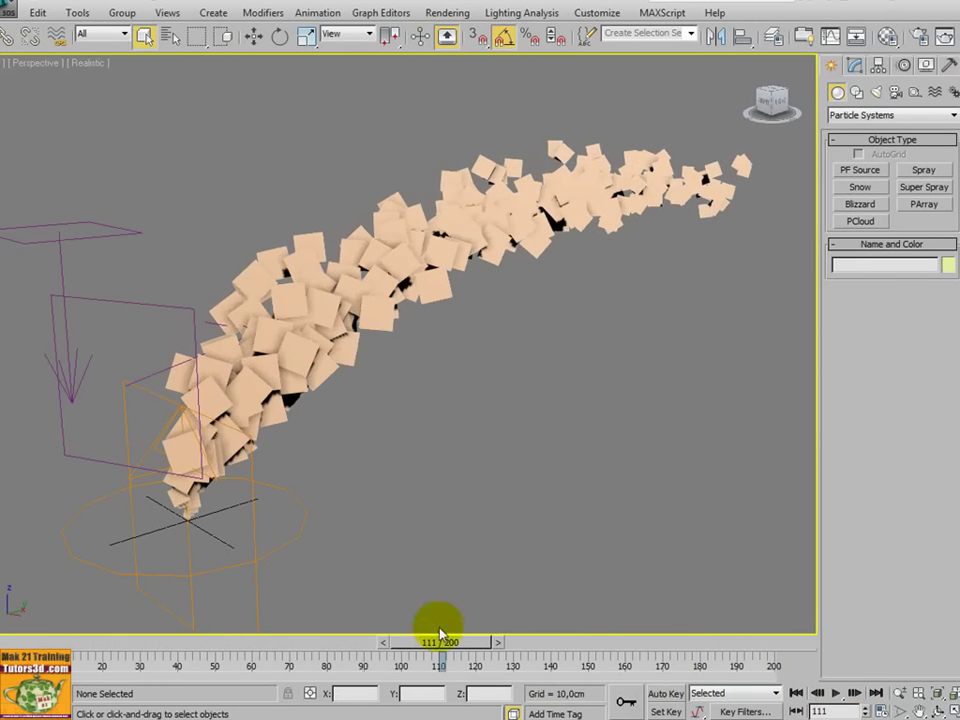
pyautogui.click(838, 694)
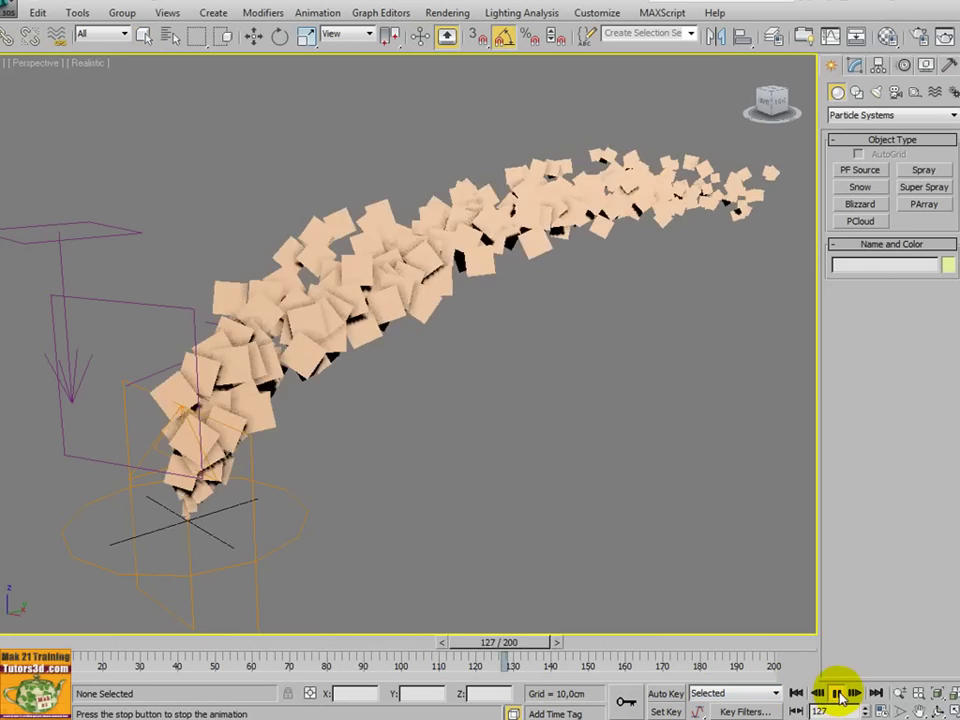
pyautogui.click(838, 694)
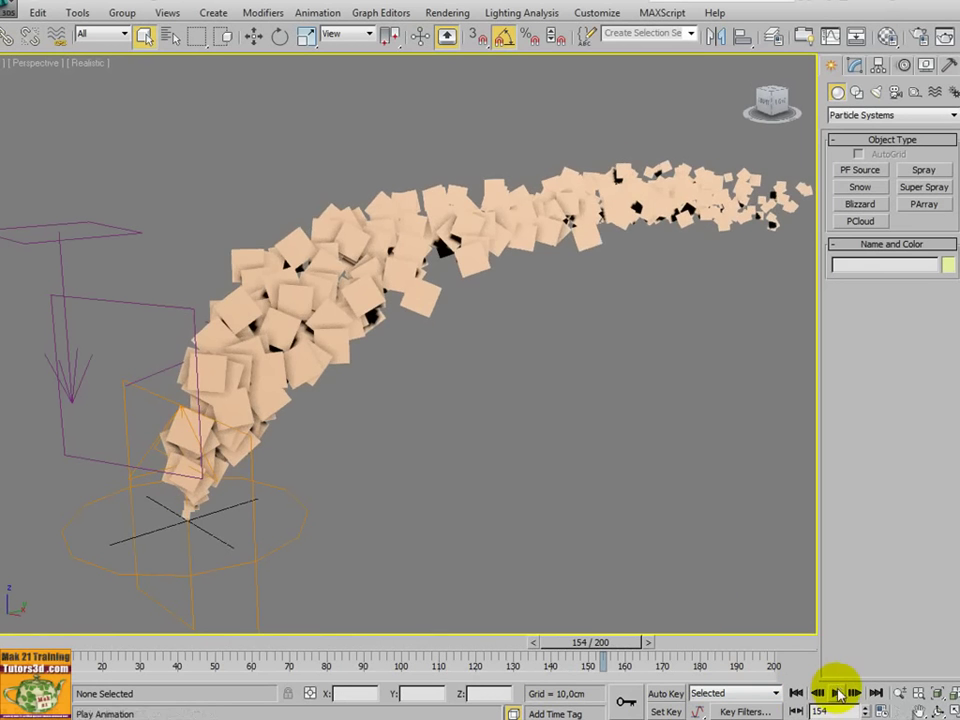
pyautogui.click(838, 694)
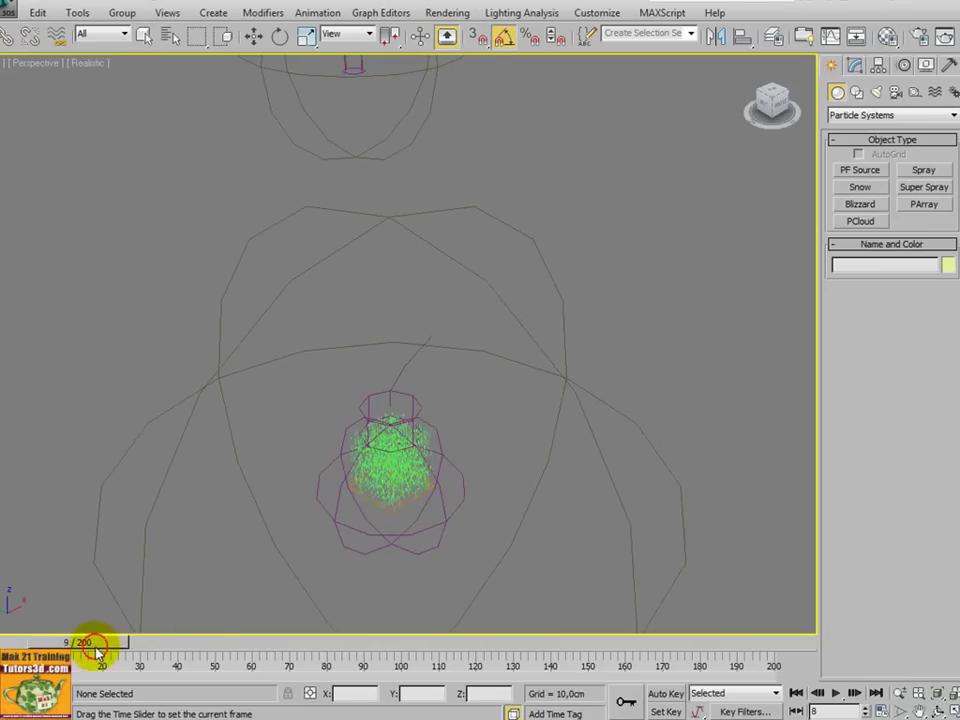
# Step: Advance the green particle burst to frame 71, orbit to look down on the ring, then rewind
pyautogui.moveTo(97, 652)
pyautogui.mouseDown()
pyautogui.moveTo(318, 652)
pyautogui.moveTo(227, 652)
pyautogui.mouseUp()
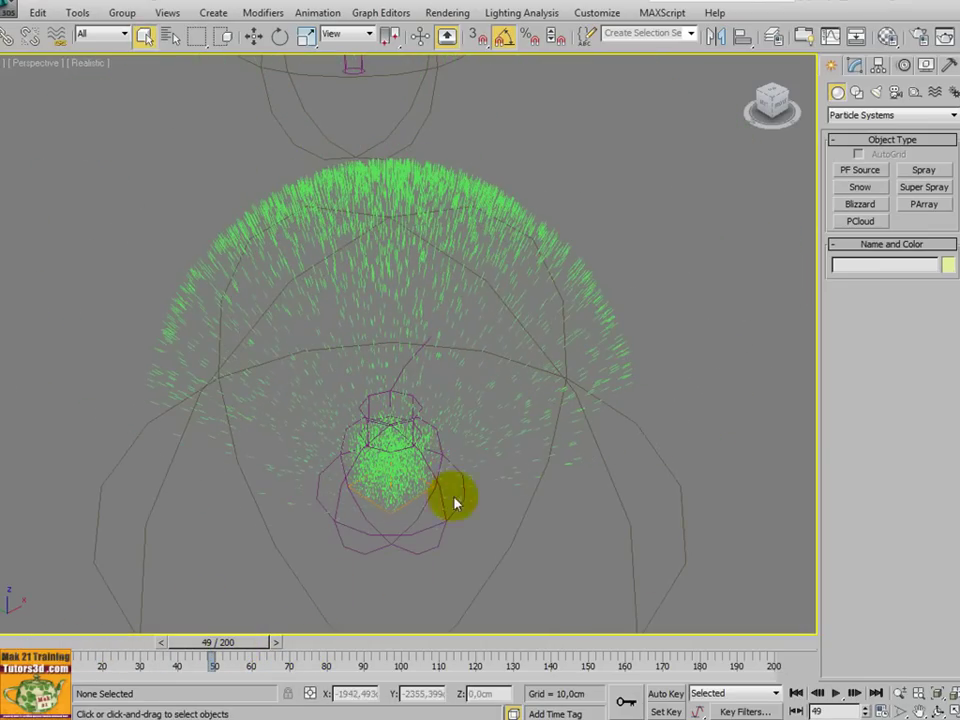
pyautogui.scroll(-3, 414, 531)
pyautogui.moveTo(439, 379)
pyautogui.keyDown('alt'); pyautogui.mouseDown(button='middle')
pyautogui.moveTo(414, 531)
pyautogui.moveTo(484, 482)
pyautogui.mouseUp(button='middle'); pyautogui.keyUp('alt')
pyautogui.scroll(1, 407, 529)
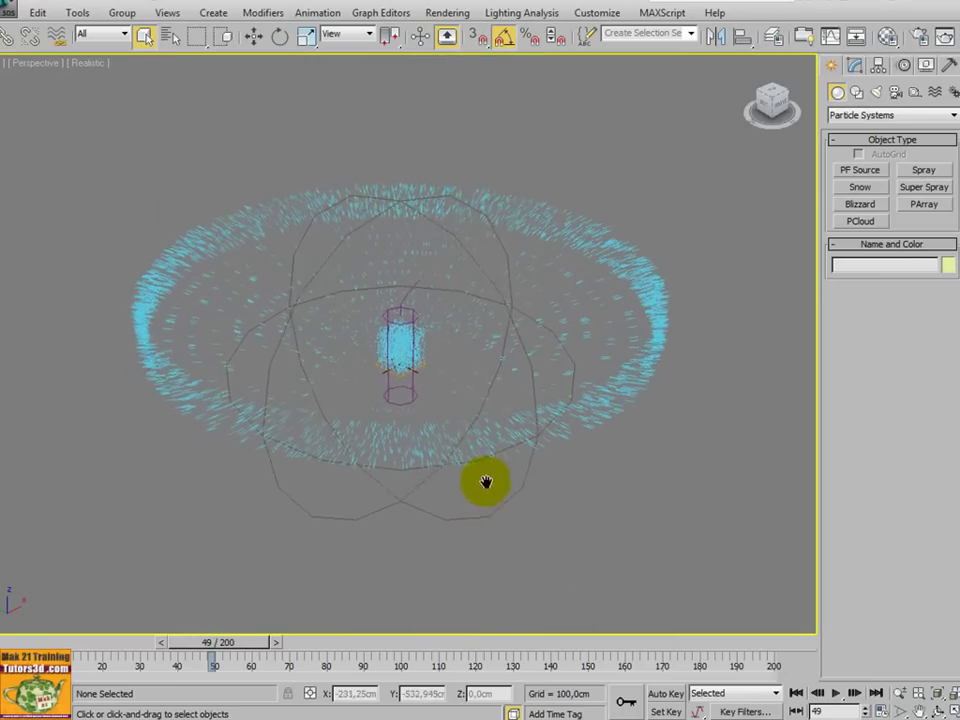
pyautogui.moveTo(274, 641)
pyautogui.mouseDown()
pyautogui.moveTo(294, 641)
pyautogui.moveTo(145, 662)
pyautogui.moveTo(242, 652)
pyautogui.moveTo(229, 645)
pyautogui.moveTo(265, 652)
pyautogui.moveTo(122, 651)
pyautogui.moveTo(253, 647)
pyautogui.moveTo(152, 656)
pyautogui.moveTo(226, 652)
pyautogui.mouseUp()
pyautogui.scroll(3, 292, 531)
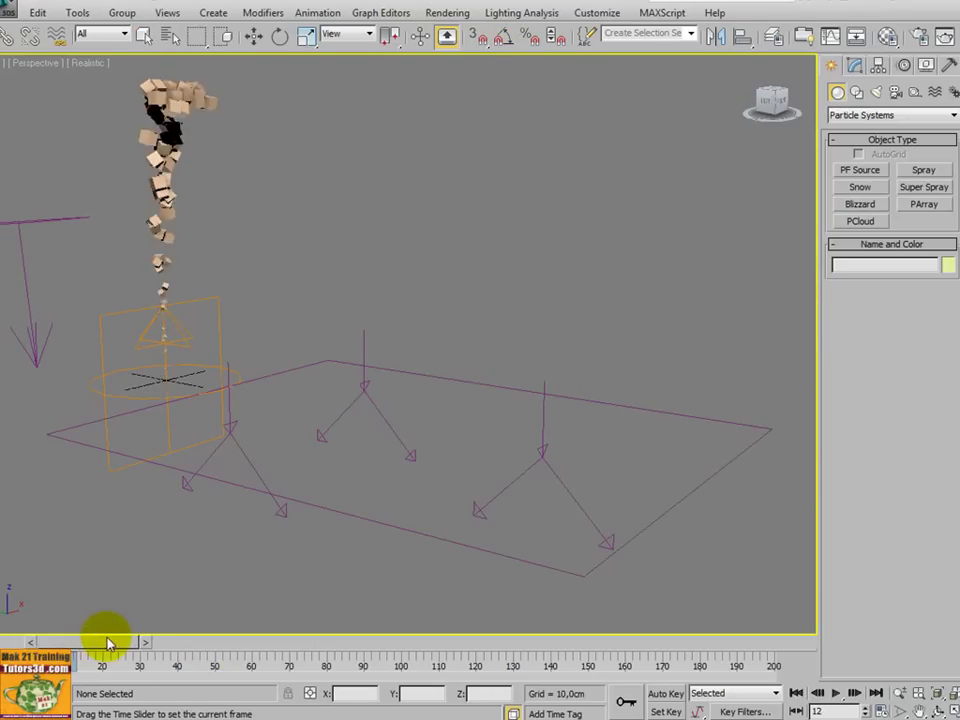
# Step: Advance the falling cubes to frame 71, orbit around the deflector, and play them to frame 137
pyautogui.moveTo(168, 649)
pyautogui.mouseDown()
pyautogui.moveTo(322, 666)
pyautogui.moveTo(460, 666)
pyautogui.mouseUp()
pyautogui.scroll(-3, 381, 553)
pyautogui.moveTo(388, 541)
pyautogui.keyDown('alt'); pyautogui.mouseDown(button='middle')
pyautogui.moveTo(444, 540)
pyautogui.moveTo(435, 553)
pyautogui.moveTo(407, 544)
pyautogui.moveTo(456, 600)
pyautogui.mouseUp(button='middle'); pyautogui.keyUp('alt')
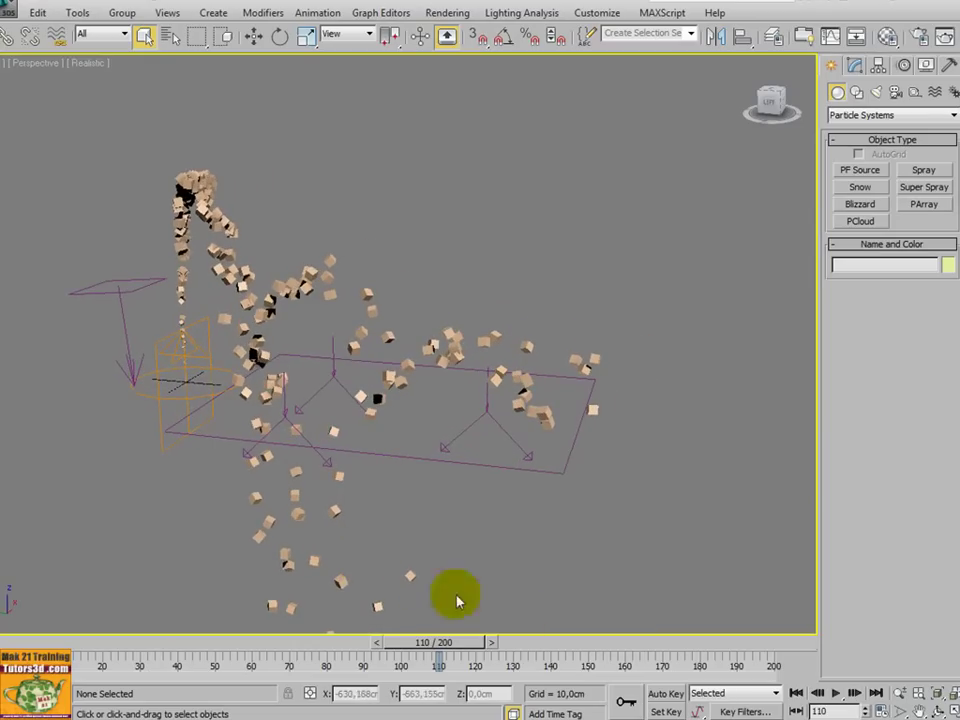
pyautogui.click(838, 692)
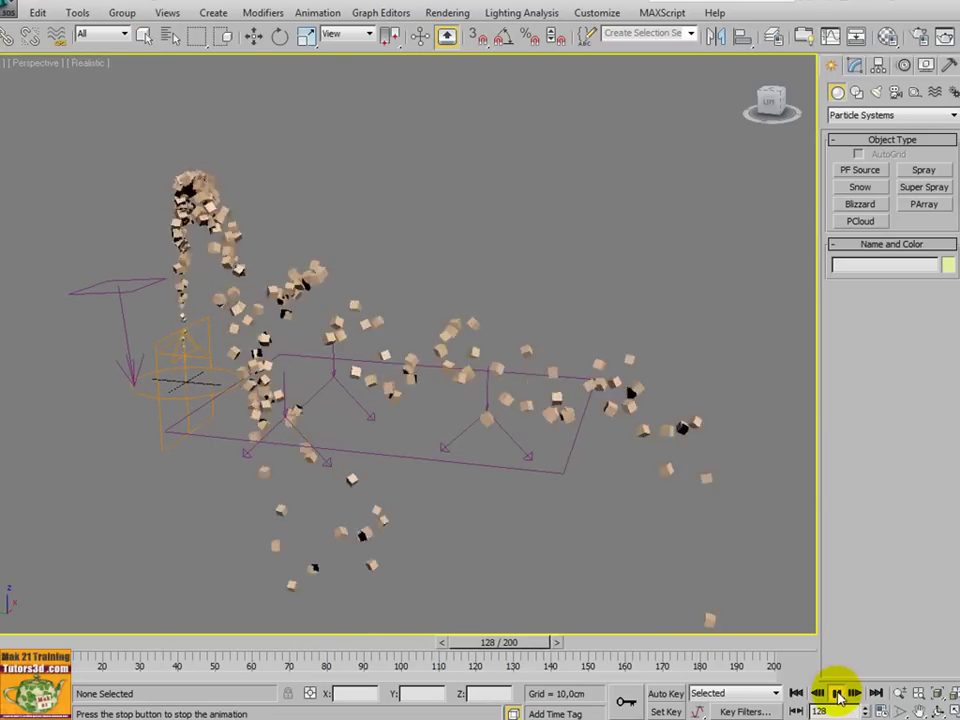
pyautogui.click(838, 692)
pyautogui.moveTo(577, 500)
pyautogui.keyDown('alt'); pyautogui.mouseDown(button='middle')
pyautogui.moveTo(600, 558)
pyautogui.moveTo(561, 540)
pyautogui.mouseUp(button='middle'); pyautogui.keyUp('alt')
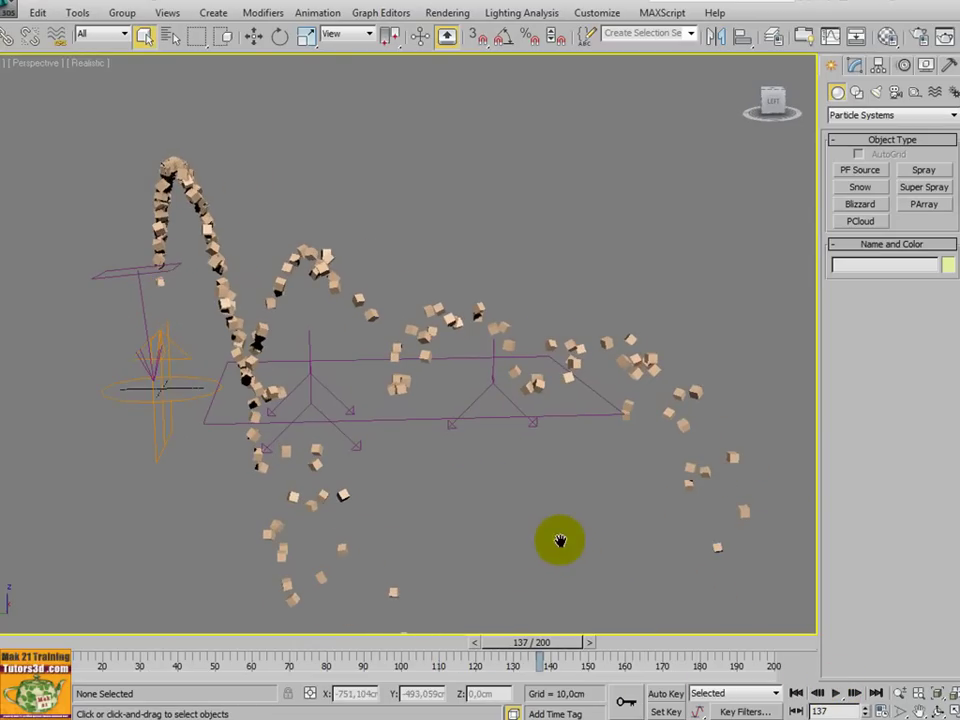
# Step: Maximize the Left view and replay the cubes, stopping at frame 188 then scrubbing back to 113
pyautogui.hotkey('alt', 'w')
pyautogui.click(351, 572)
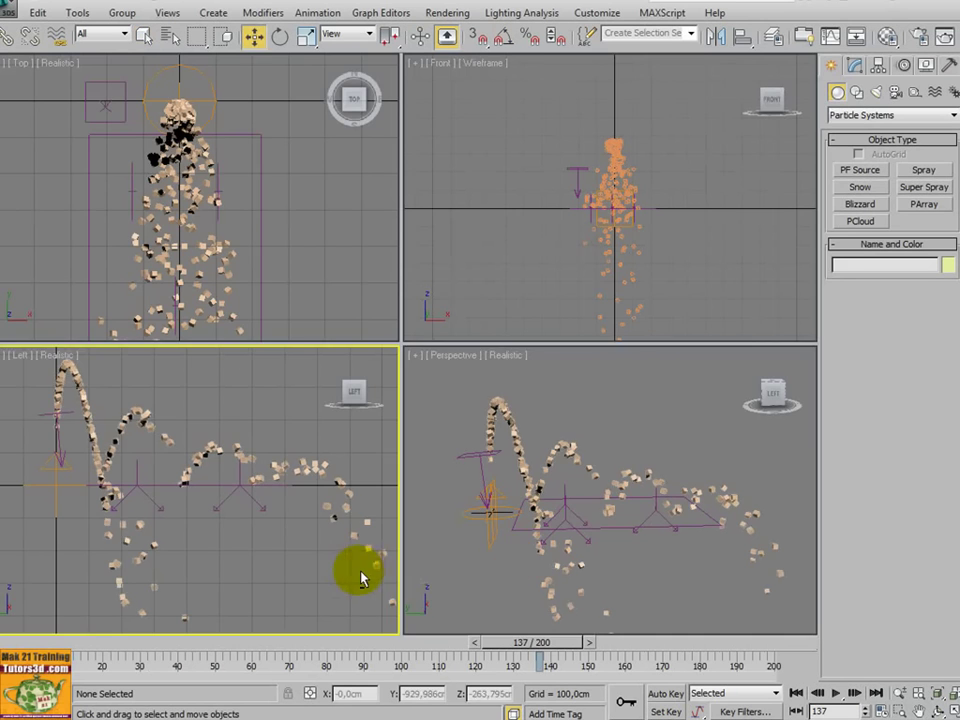
pyautogui.hotkey('alt', 'w')
pyautogui.moveTo(548, 660); pyautogui.dragTo(197, 660)
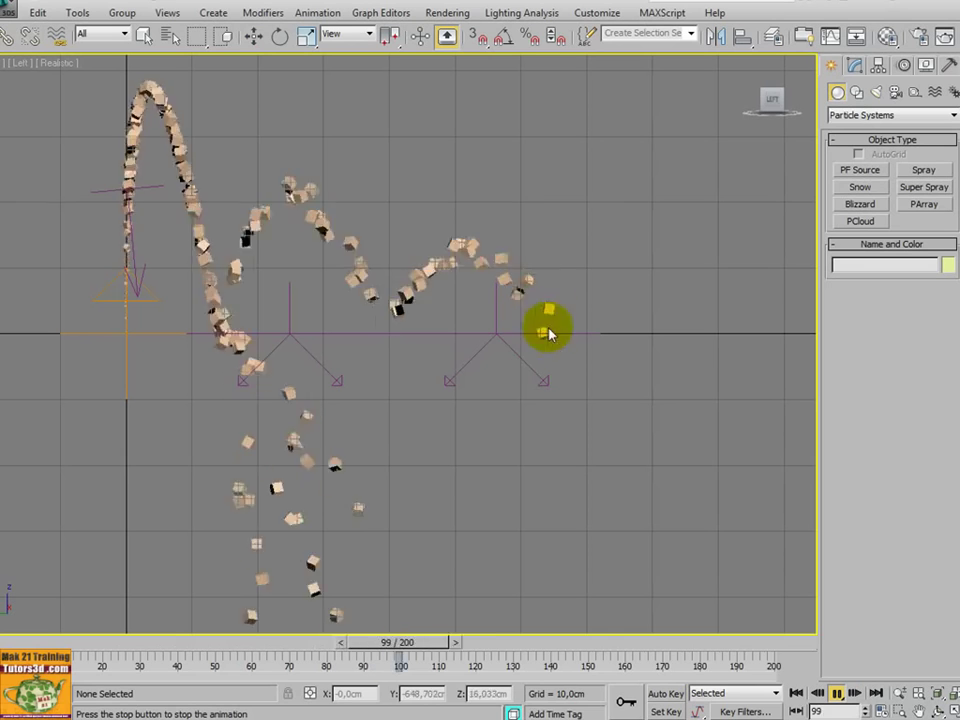
pyautogui.click(838, 697)
pyautogui.moveTo(712, 663)
pyautogui.mouseDown()
pyautogui.moveTo(450, 651)
pyautogui.moveTo(521, 641)
pyautogui.mouseUp()
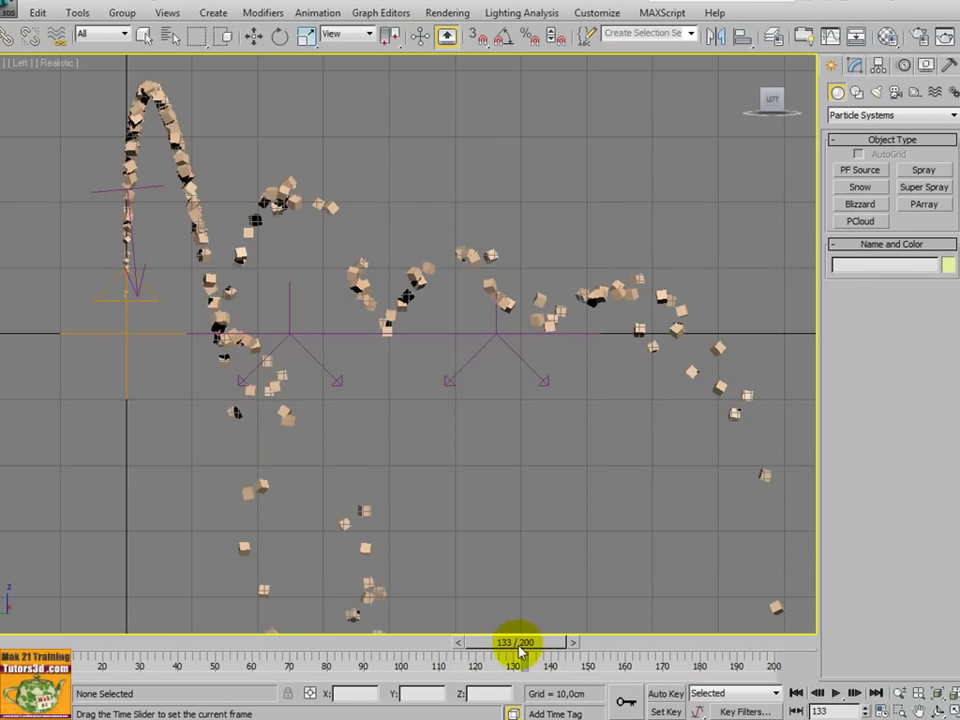
pyautogui.press('w')
# Step: Maximize the Perspective view and replay the cubes from frame 18, stopping at frame 67
pyautogui.hotkey('alt', 'w')
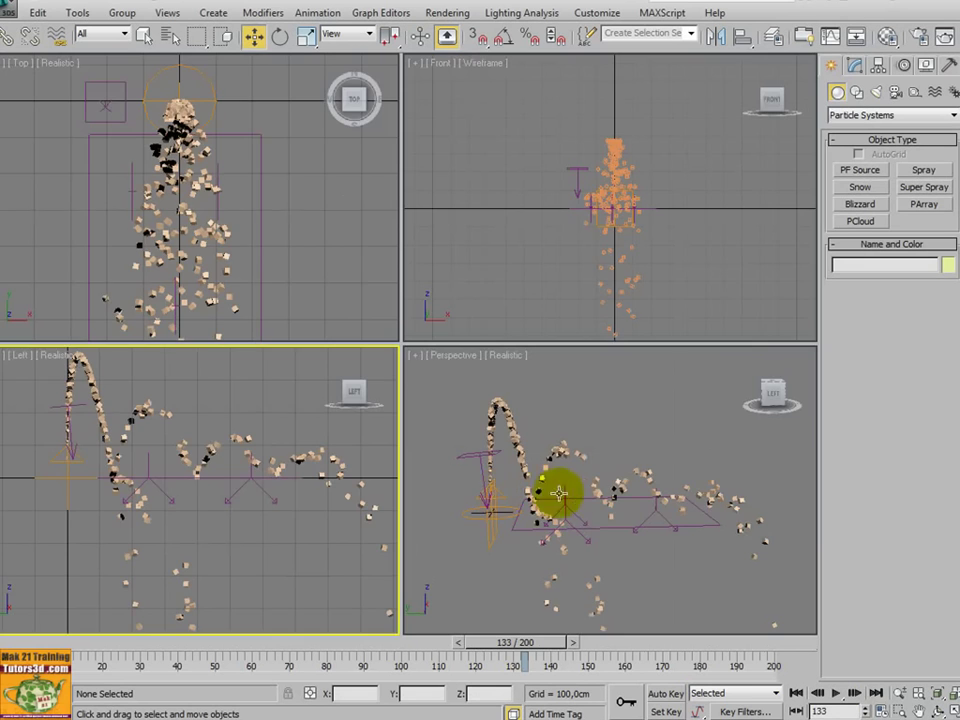
pyautogui.hotkey('alt', 'w')
pyautogui.moveTo(574, 497)
pyautogui.keyDown('alt'); pyautogui.mouseDown(button='middle')
pyautogui.moveTo(461, 499)
pyautogui.moveTo(417, 511)
pyautogui.moveTo(450, 497)
pyautogui.moveTo(471, 508)
pyautogui.mouseUp(button='middle'); pyautogui.keyUp('alt')
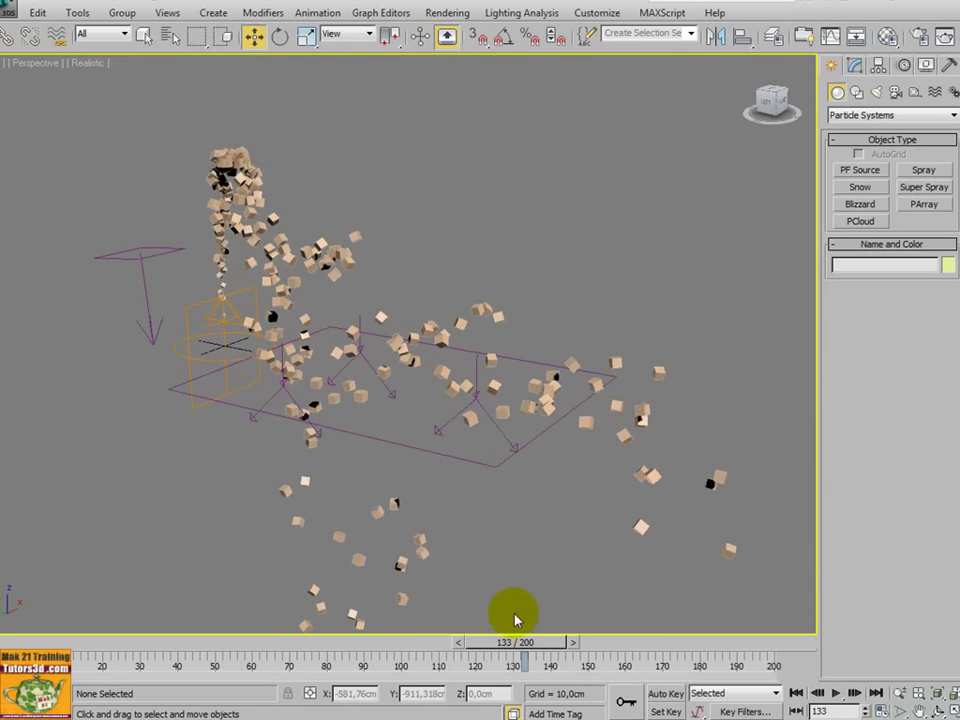
pyautogui.moveTo(515, 641); pyautogui.dragTo(118, 657)
pyautogui.scroll(3, 229, 572)
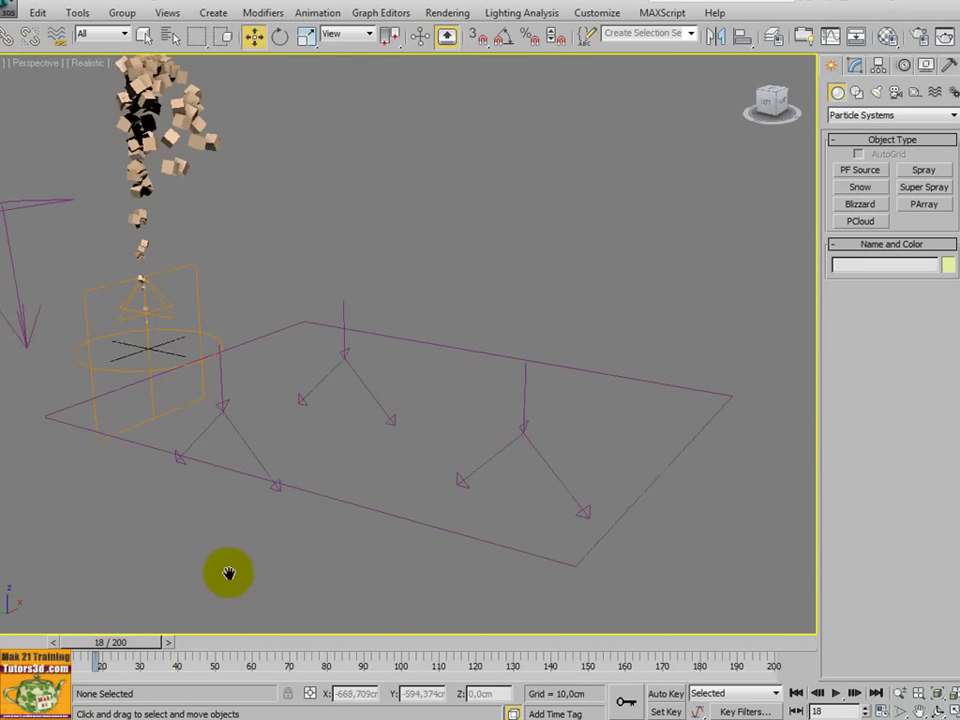
pyautogui.moveTo(229, 572); pyautogui.dragTo(315, 621, button='middle')
pyautogui.click(836, 692)
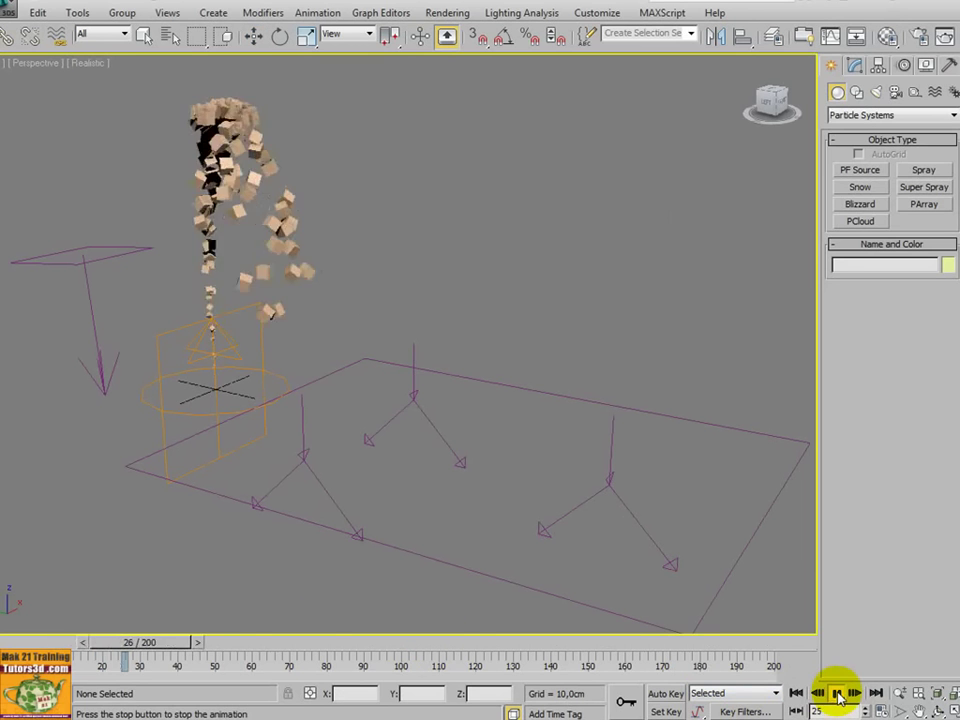
pyautogui.click(808, 693)
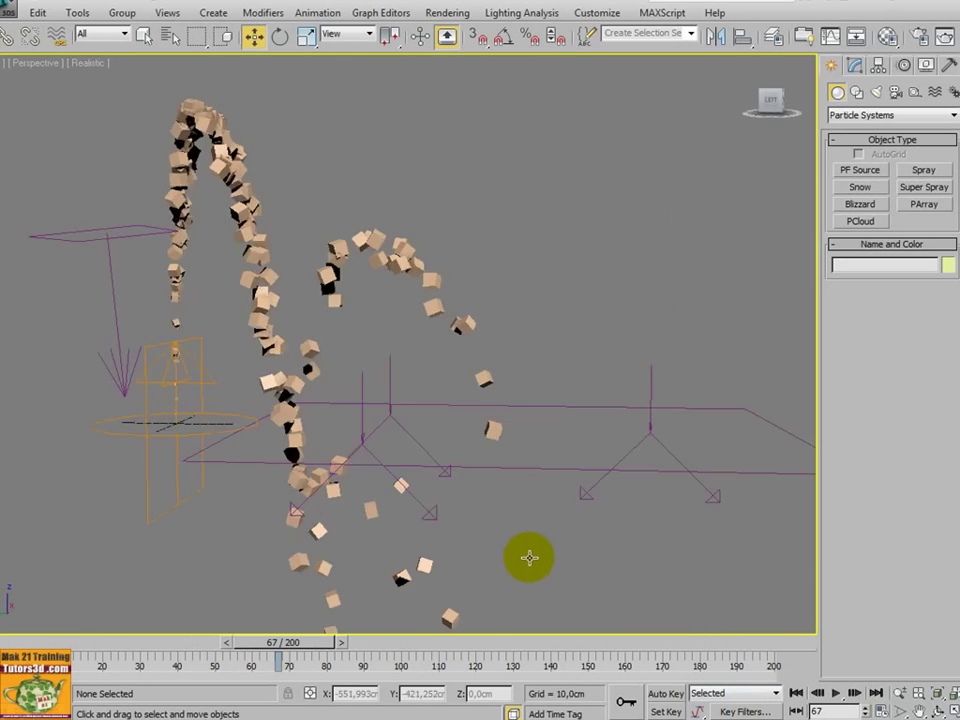
pyautogui.moveTo(521, 578)
pyautogui.keyDown('alt'); pyautogui.mouseDown(button='middle')
pyautogui.moveTo(510, 582)
pyautogui.moveTo(503, 557)
pyautogui.mouseUp(button='middle'); pyautogui.keyUp('alt')
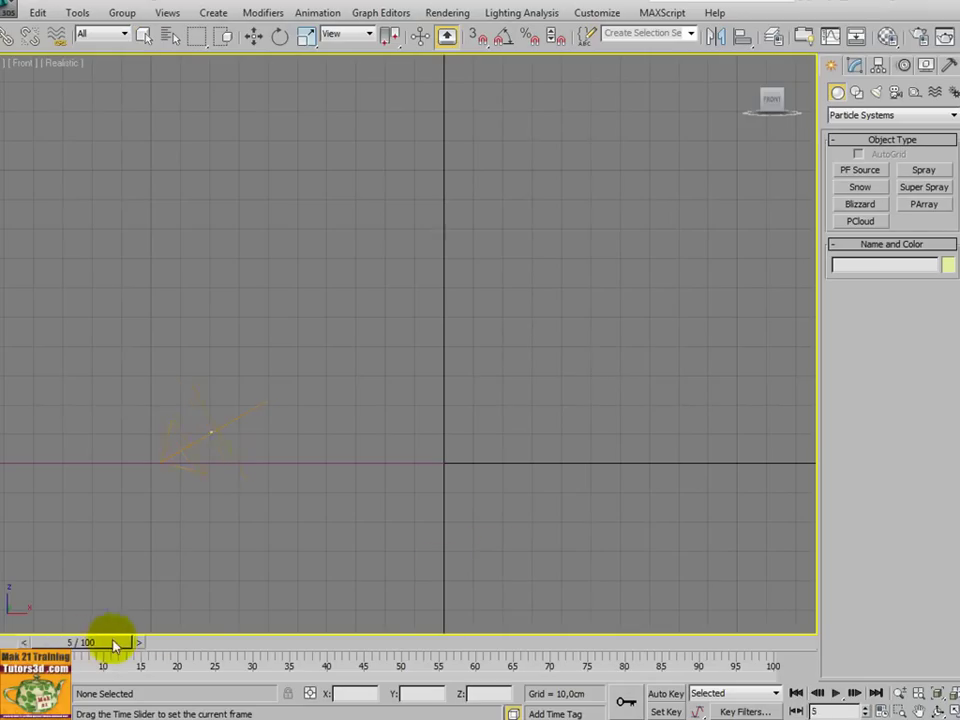
# Step: Stop the box stream at frame 37, maximize the Perspective view, and scrub back to frame 27
pyautogui.moveTo(249, 636)
pyautogui.mouseDown()
pyautogui.moveTo(349, 628)
pyautogui.moveTo(200, 672)
pyautogui.mouseUp()
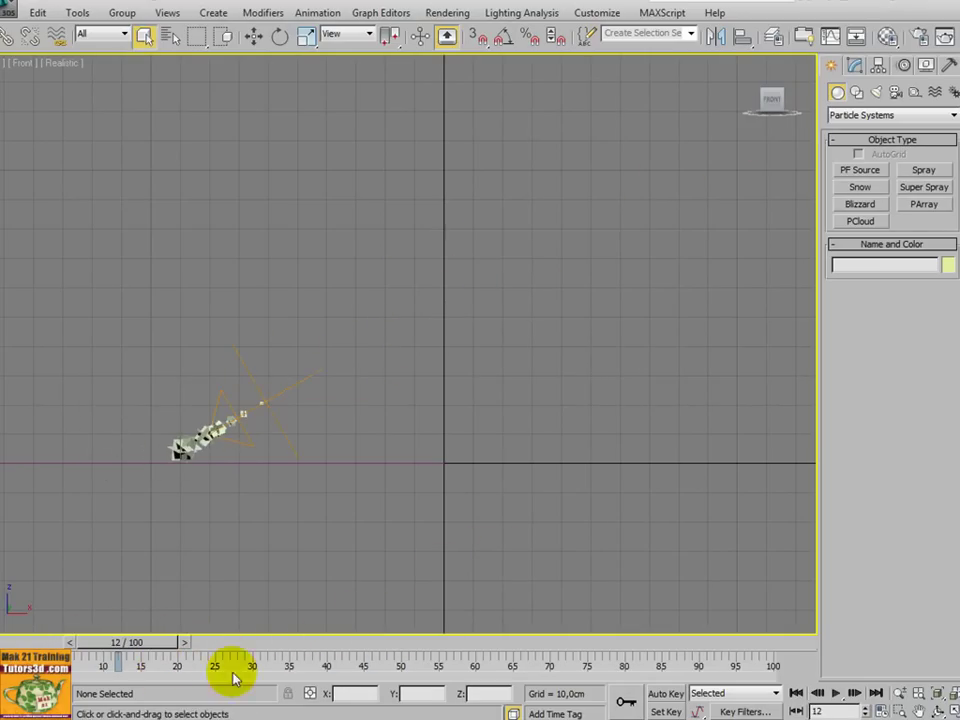
pyautogui.click(815, 693)
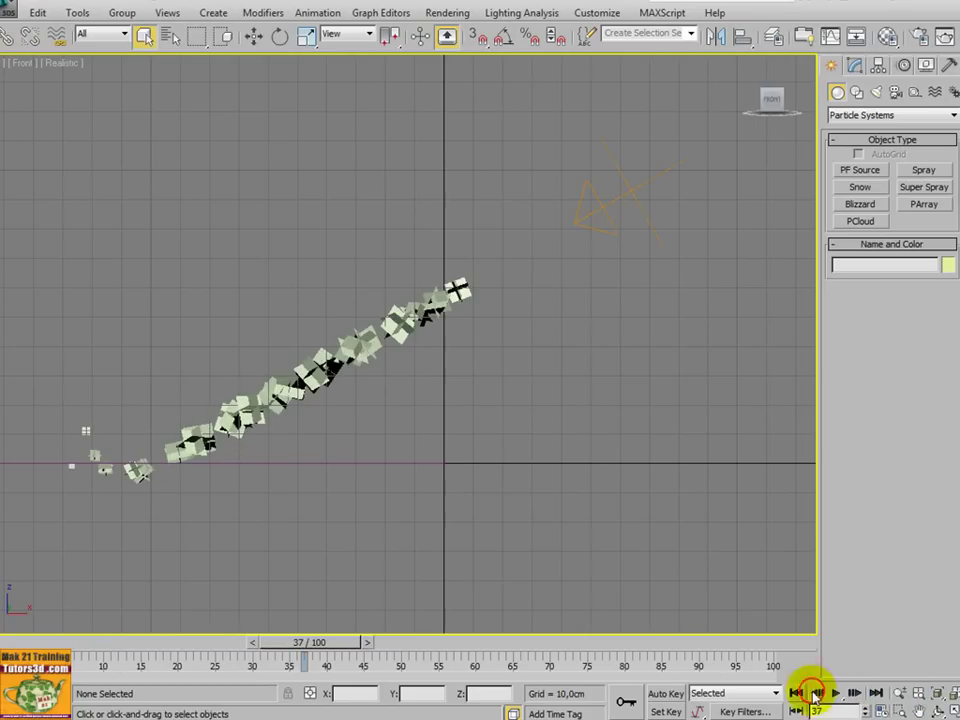
pyautogui.hotkey('alt', 'w')
pyautogui.press('w')
pyautogui.click(590, 565)
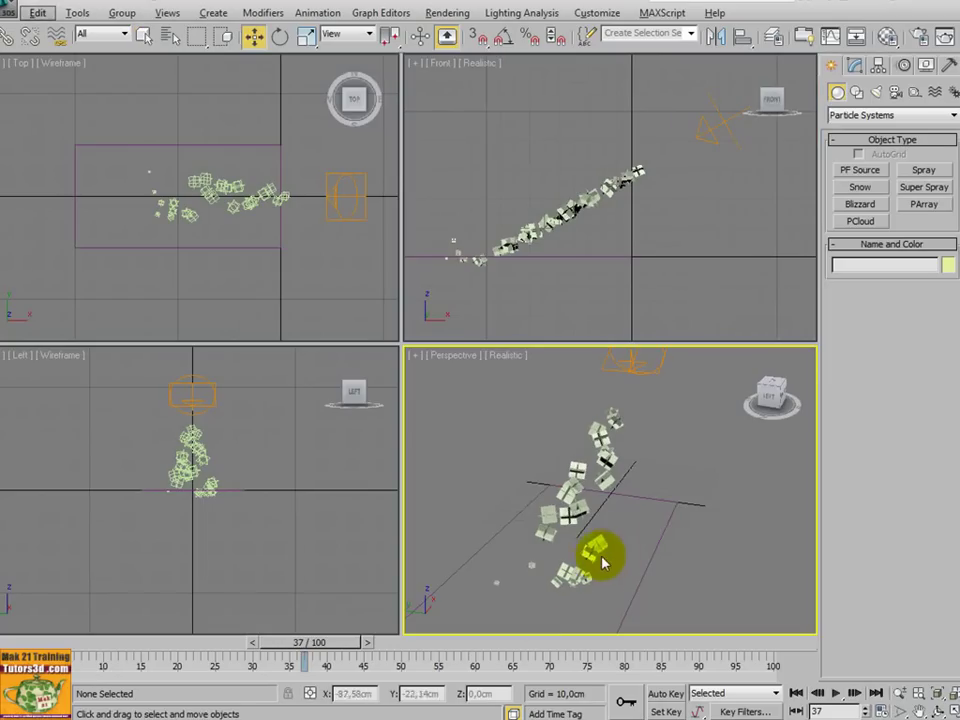
pyautogui.hotkey('alt', 'w')
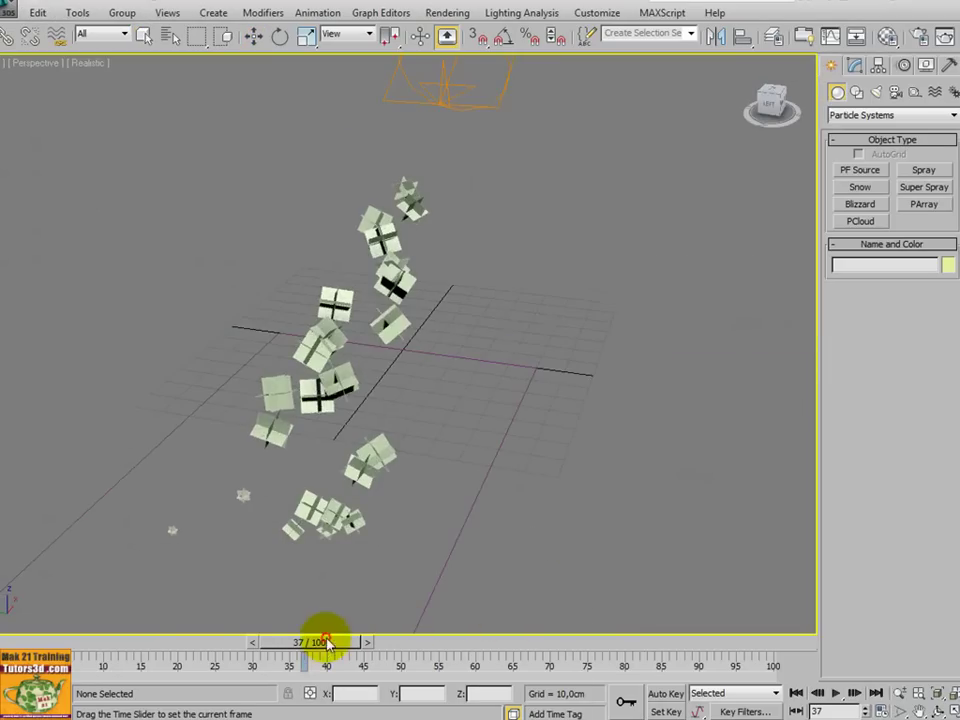
pyautogui.moveTo(327, 642)
pyautogui.mouseDown()
pyautogui.moveTo(180, 663)
pyautogui.moveTo(279, 639)
pyautogui.moveTo(189, 666)
pyautogui.moveTo(242, 666)
pyautogui.moveTo(333, 632)
pyautogui.moveTo(186, 658)
pyautogui.moveTo(249, 662)
pyautogui.moveTo(156, 664)
pyautogui.moveTo(255, 658)
pyautogui.mouseUp()
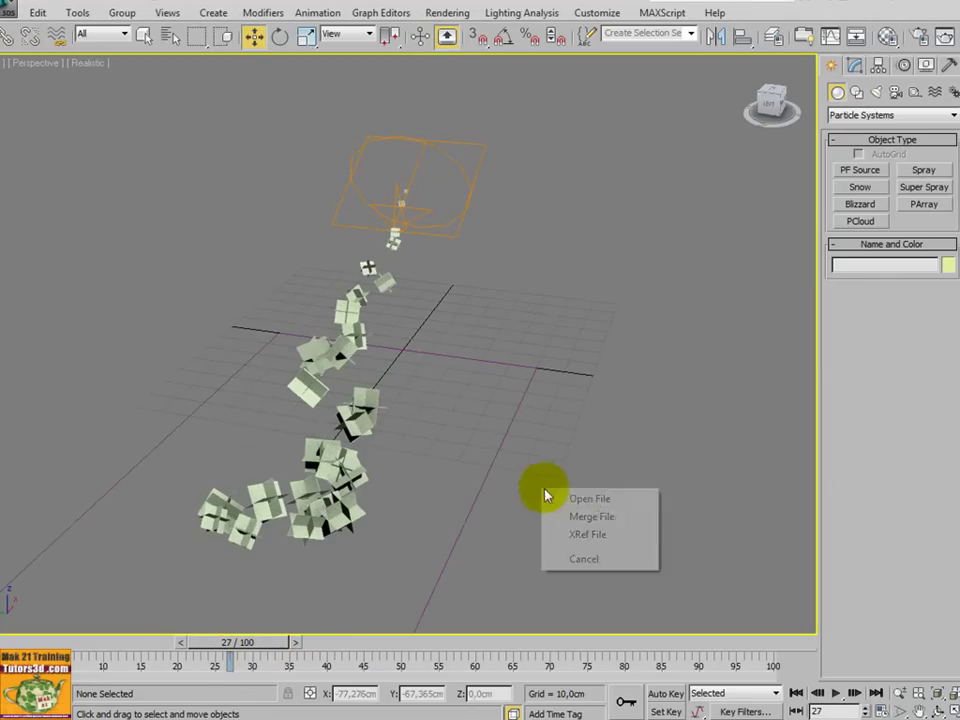
# Step: Load the square-particle demo and inspect the falling cubes around frame 30 in a maximized Perspective view
pyautogui.click(590, 498)
pyautogui.rightClick(523, 549)
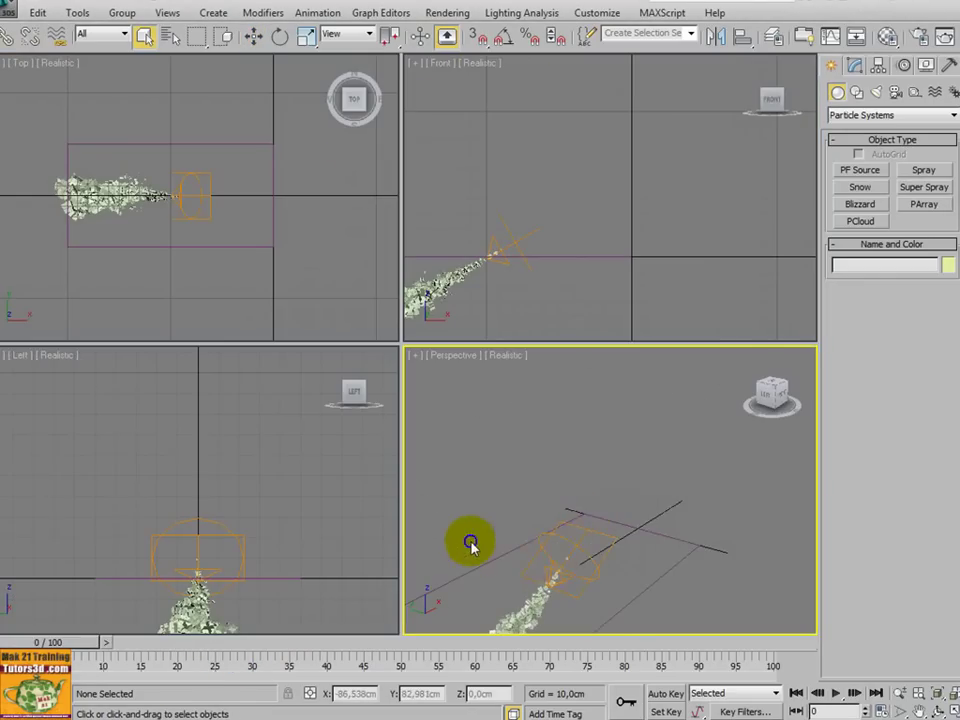
pyautogui.hotkey('alt', 'w')
pyautogui.moveTo(465, 548)
pyautogui.keyDown('alt'); pyautogui.mouseDown(button='middle')
pyautogui.moveTo(525, 396)
pyautogui.moveTo(541, 318)
pyautogui.mouseUp(button='middle'); pyautogui.keyUp('alt')
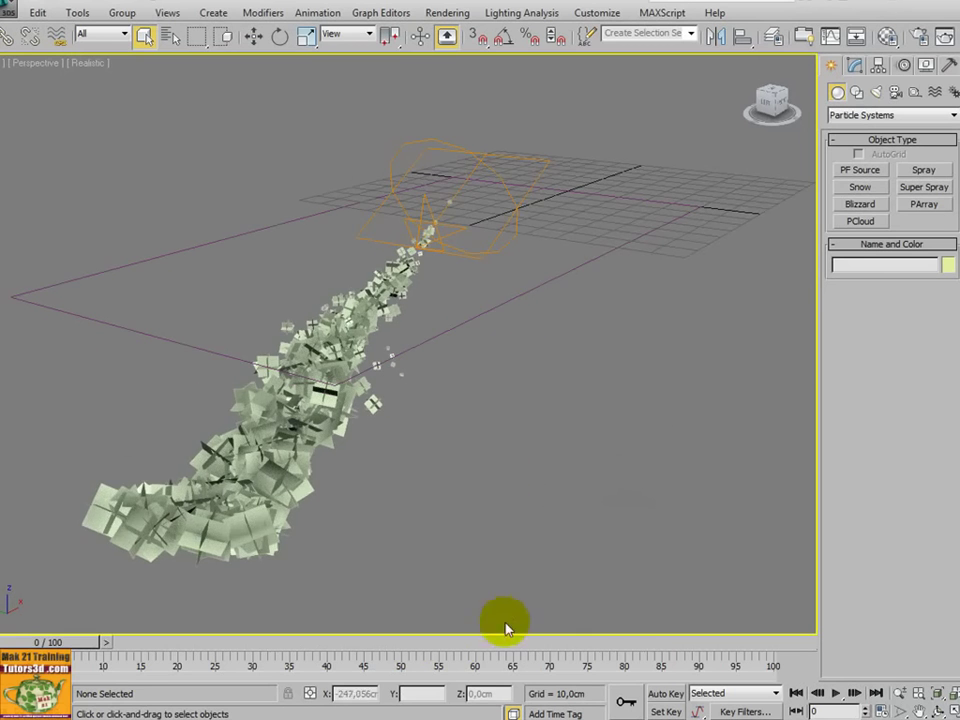
pyautogui.moveTo(103, 643); pyautogui.dragTo(268, 643)
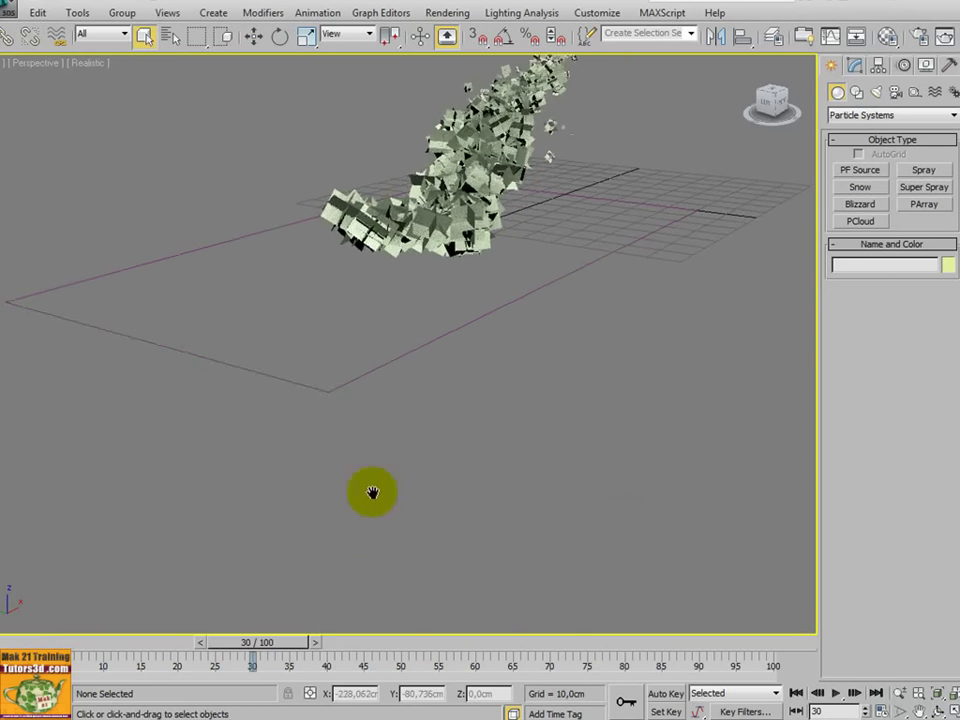
pyautogui.moveTo(373, 495)
pyautogui.keyDown('alt'); pyautogui.mouseDown(button='middle')
pyautogui.moveTo(288, 650)
pyautogui.moveTo(302, 641)
pyautogui.mouseUp(button='middle'); pyautogui.keyUp('alt')
pyautogui.moveTo(302, 641); pyautogui.dragTo(289, 650)
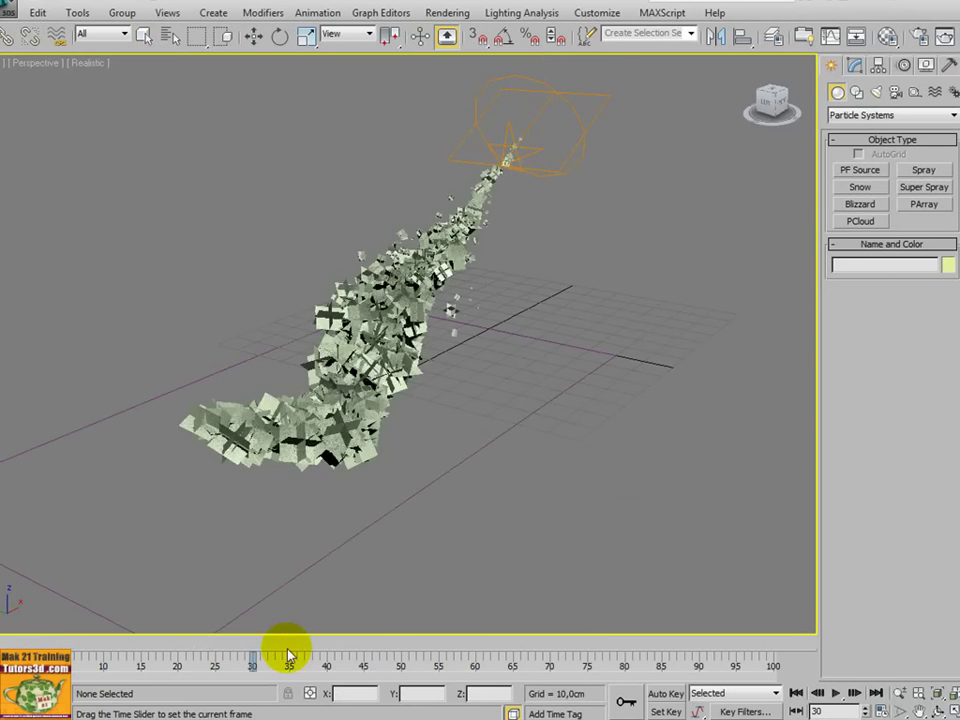
pyautogui.hotkey('alt', 'w')
pyautogui.hotkey('alt', 'w')
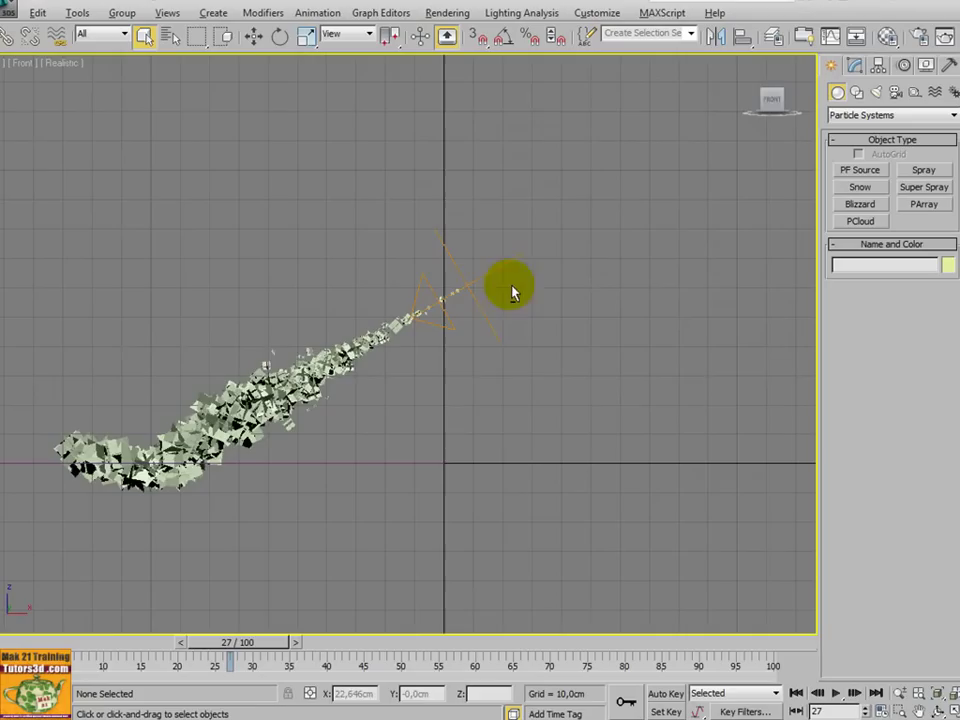
# Step: Rewind to the first frame and play the falling-cube animation
pyautogui.moveTo(263, 648); pyautogui.dragTo(163, 655)
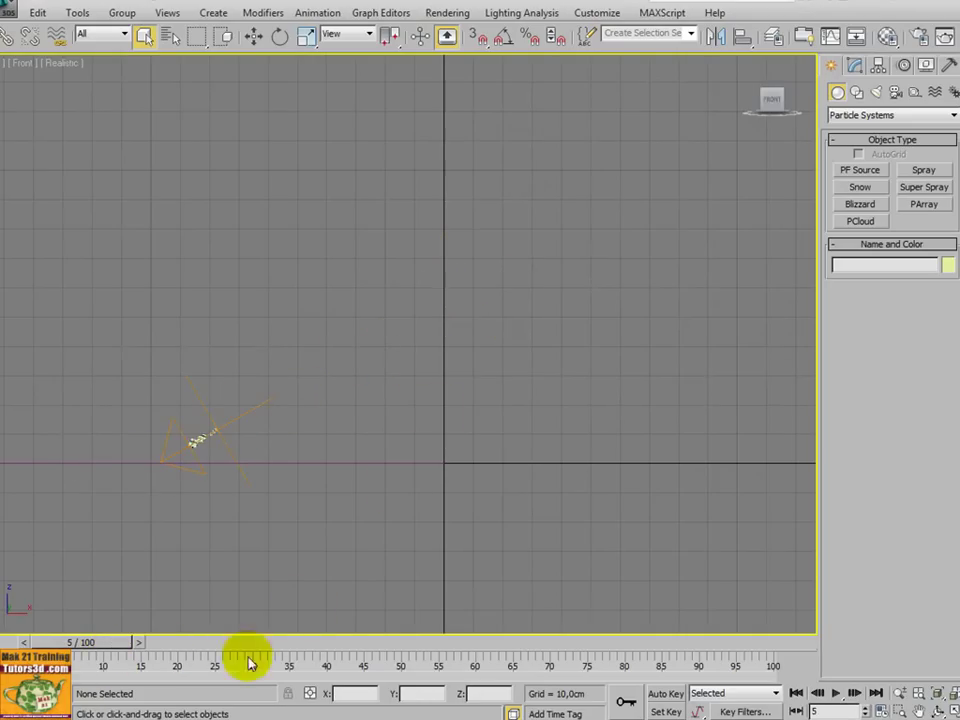
pyautogui.click(837, 693)
pyautogui.click(797, 693)
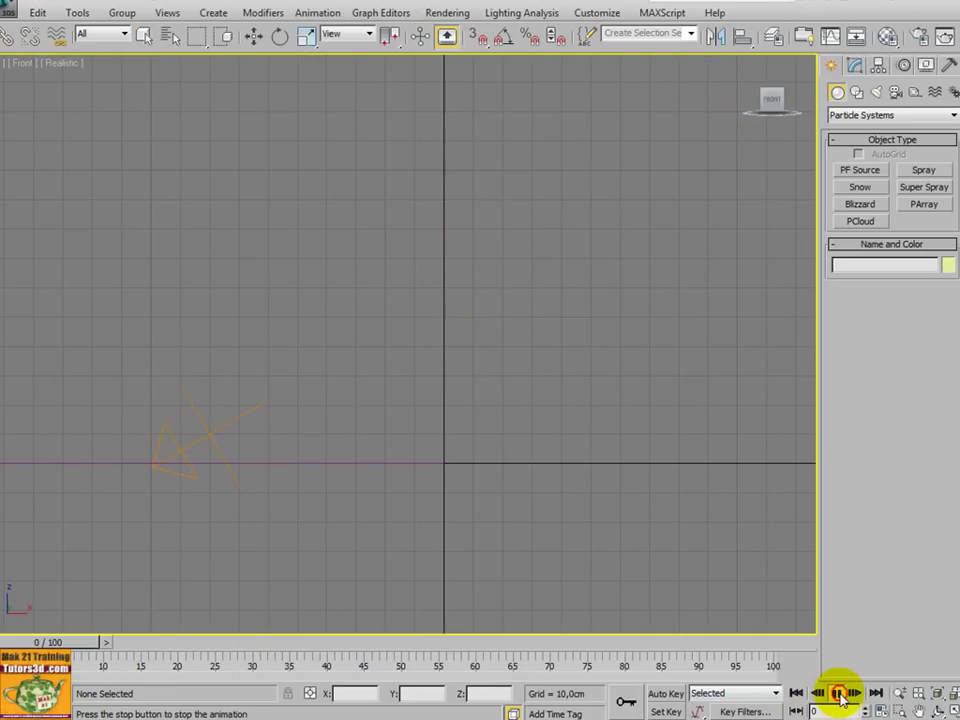
pyautogui.click(837, 693)
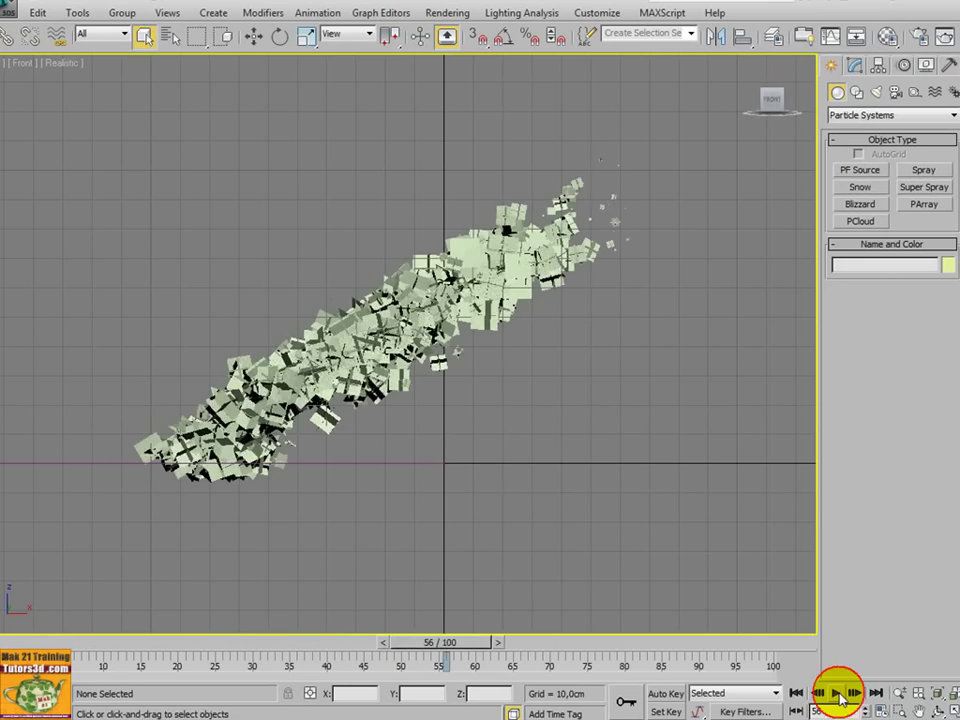
pyautogui.click(837, 693)
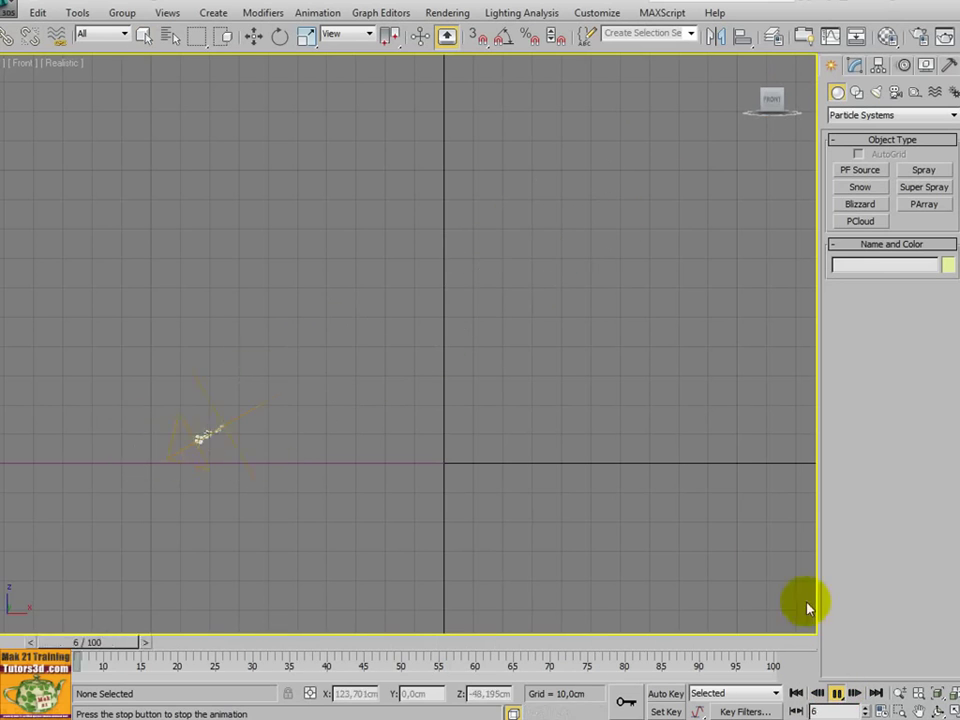
pyautogui.click(837, 693)
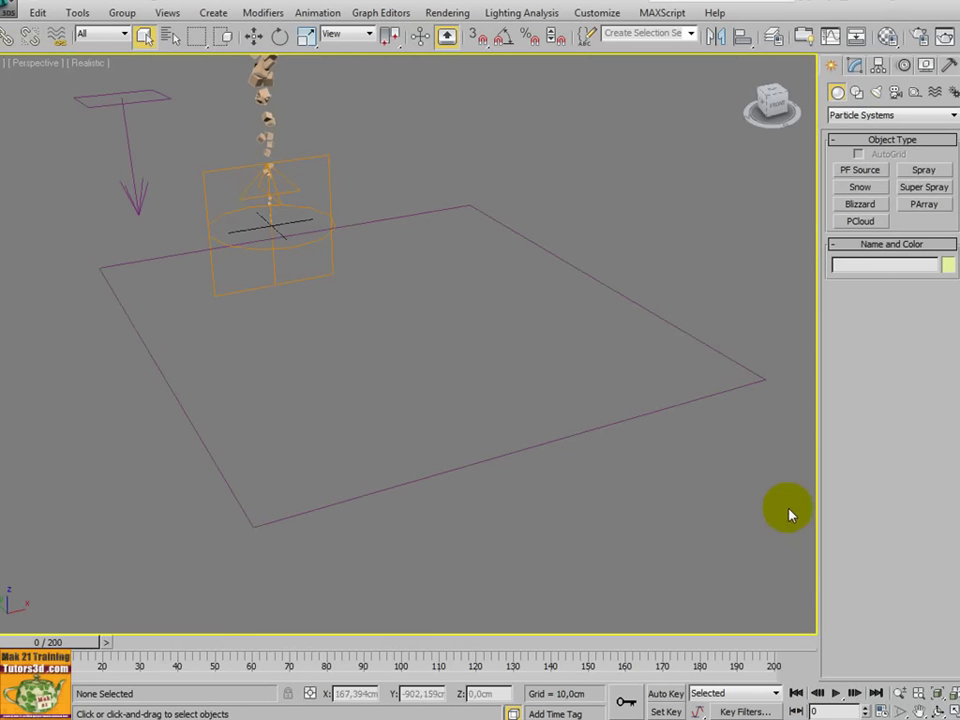
# Step: Play the falling cubes through frames 103, 146 and 165, then orbit around the pile
pyautogui.click(837, 693)
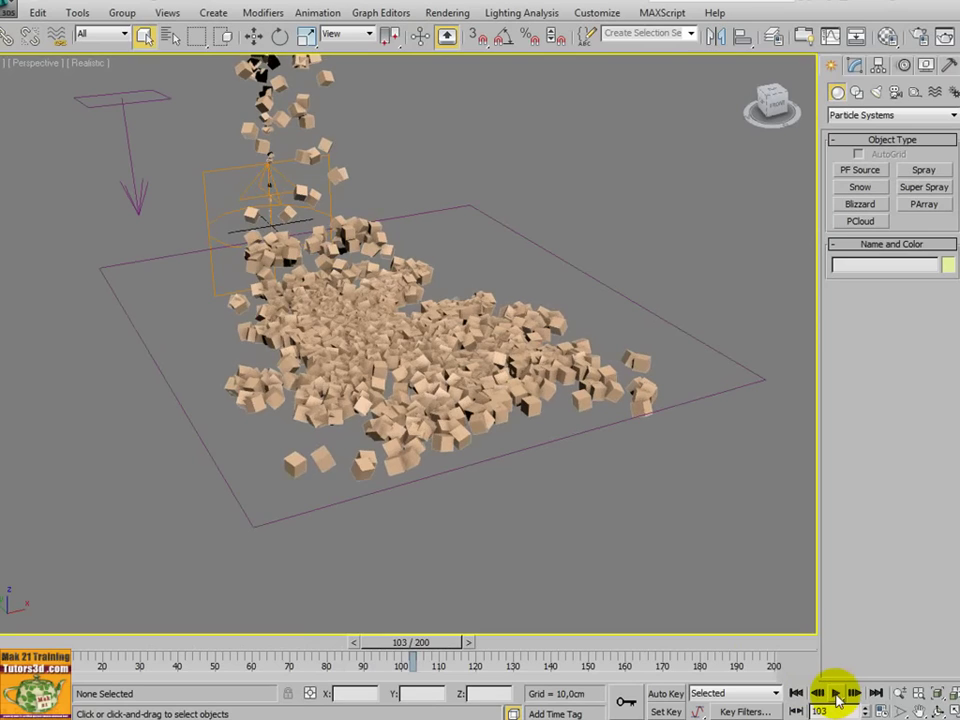
pyautogui.click(837, 693)
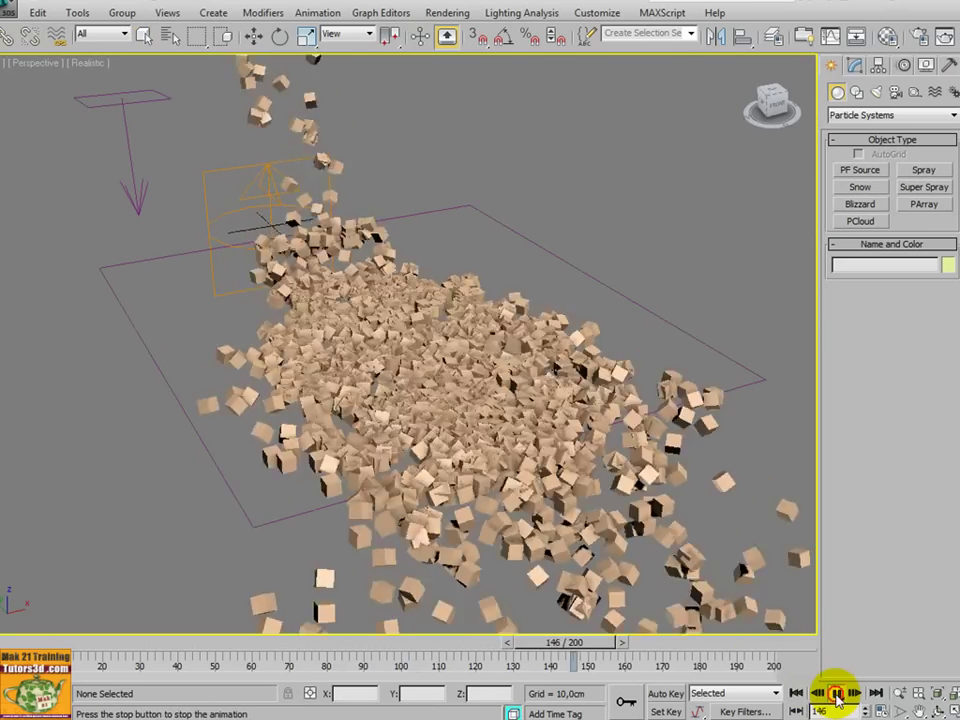
pyautogui.click(837, 693)
pyautogui.click(837, 693)
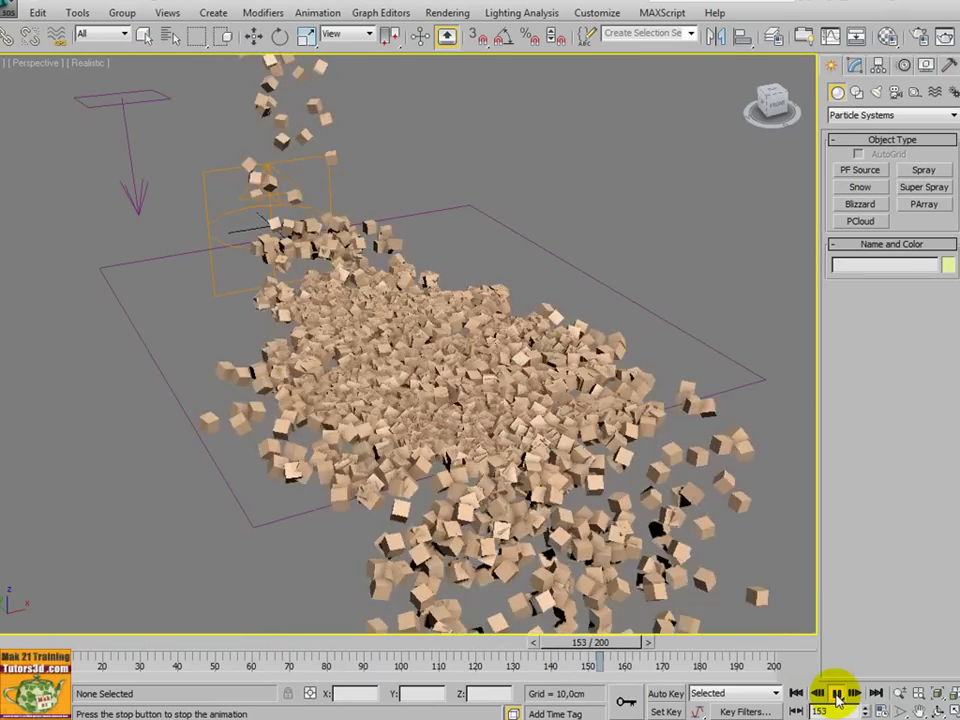
pyautogui.click(837, 693)
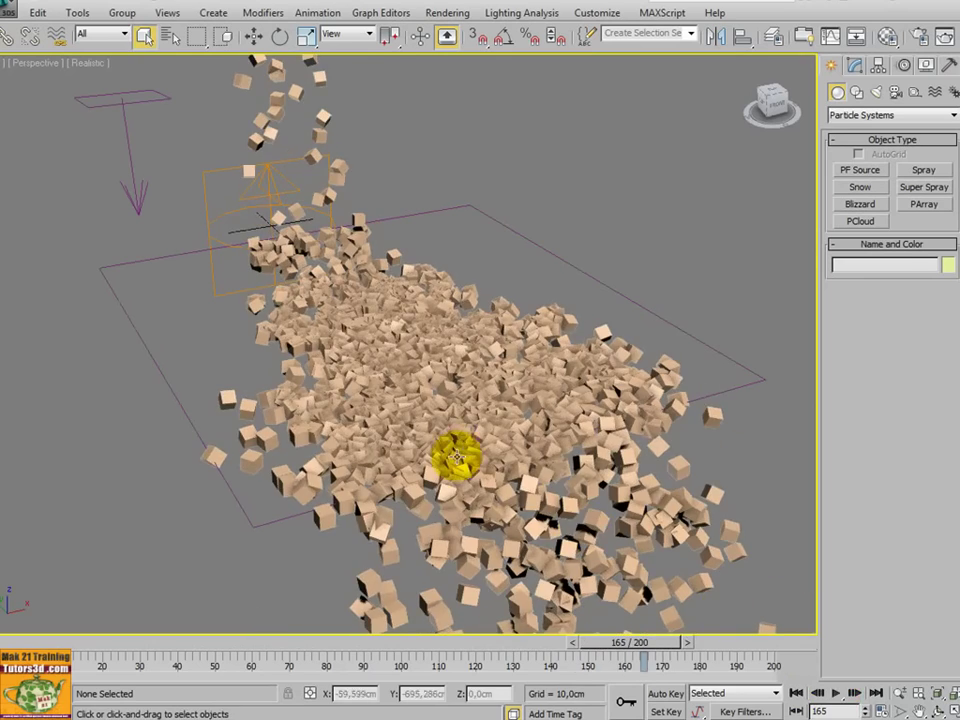
pyautogui.moveTo(455, 455)
pyautogui.keyDown('alt'); pyautogui.mouseDown(button='middle')
pyautogui.moveTo(549, 463)
pyautogui.moveTo(587, 444)
pyautogui.moveTo(546, 454)
pyautogui.moveTo(463, 444)
pyautogui.moveTo(403, 424)
pyautogui.moveTo(401, 398)
pyautogui.moveTo(447, 412)
pyautogui.moveTo(435, 471)
pyautogui.moveTo(473, 497)
pyautogui.moveTo(433, 493)
pyautogui.moveTo(428, 386)
pyautogui.moveTo(424, 478)
pyautogui.moveTo(429, 253)
pyautogui.moveTo(437, 461)
pyautogui.moveTo(466, 377)
pyautogui.moveTo(463, 454)
pyautogui.moveTo(463, 204)
pyautogui.moveTo(456, 386)
pyautogui.moveTo(460, 312)
pyautogui.moveTo(471, 521)
pyautogui.moveTo(473, 454)
pyautogui.moveTo(462, 476)
pyautogui.mouseUp(button='middle'); pyautogui.keyUp('alt')
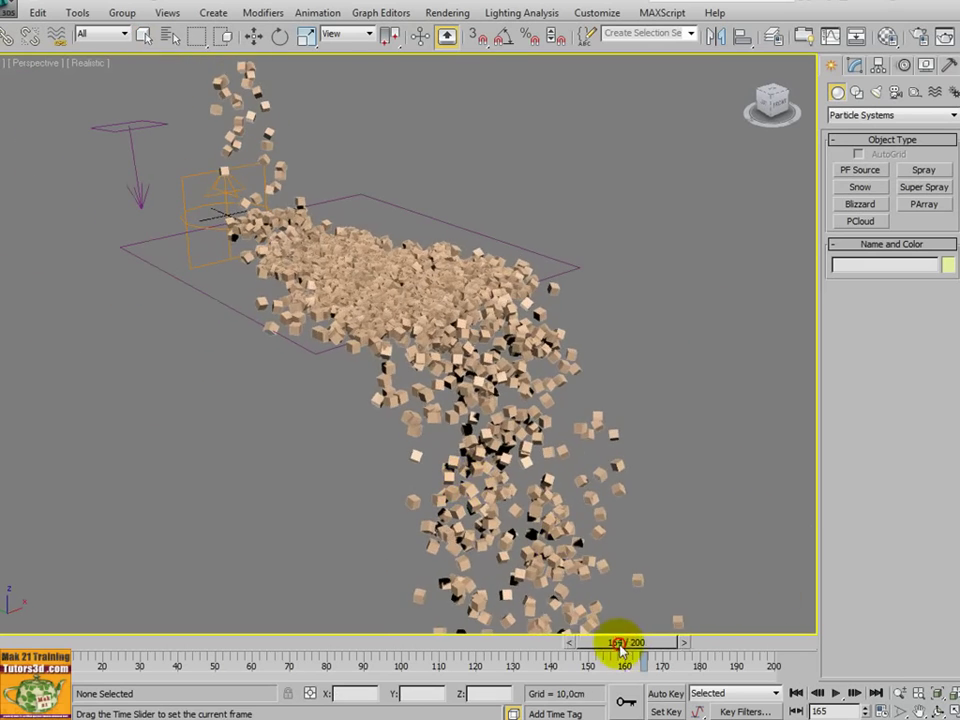
# Step: Rewind to frame 103, replay to frame 149, and frame the cubes spilling over the edge
pyautogui.moveTo(620, 648); pyautogui.dragTo(408, 645)
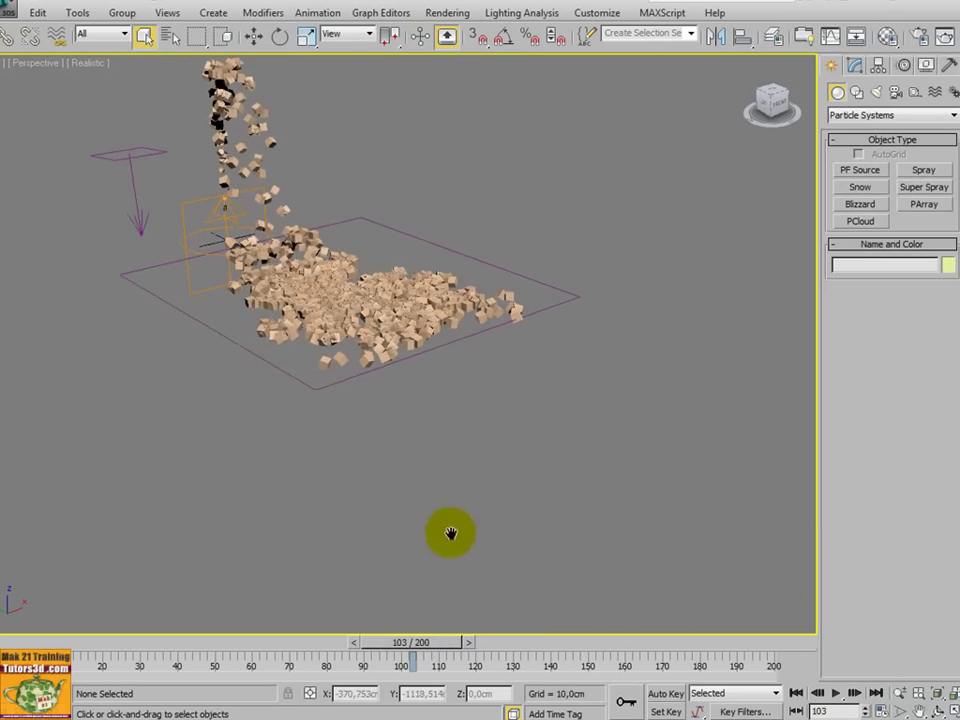
pyautogui.scroll(2, 455, 428)
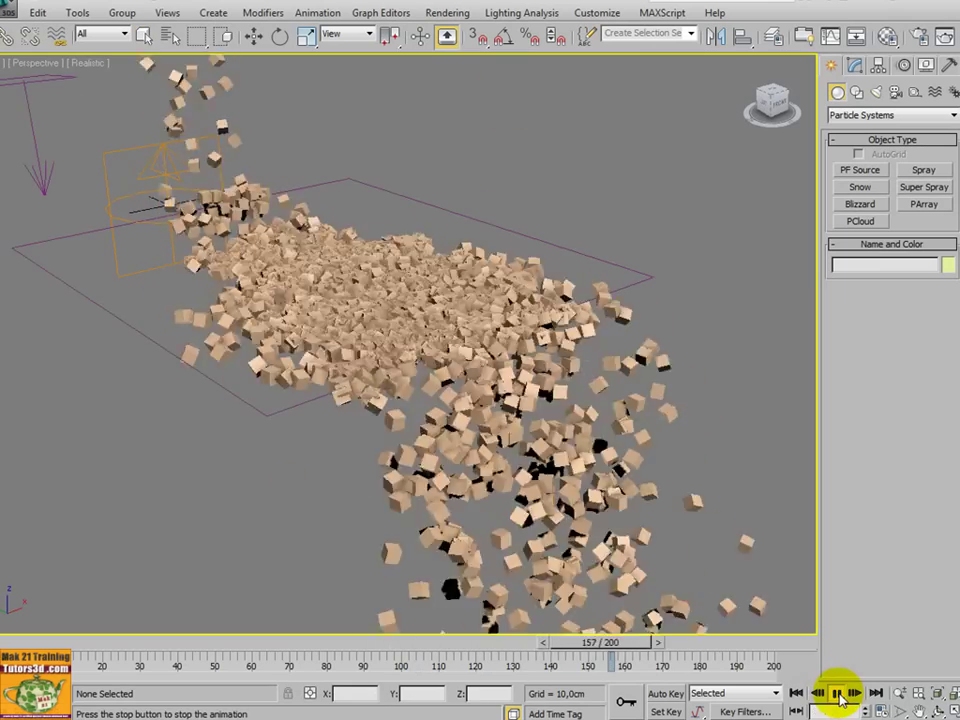
pyautogui.scroll(-4, 651, 527)
pyautogui.scroll(-5, 651, 510)
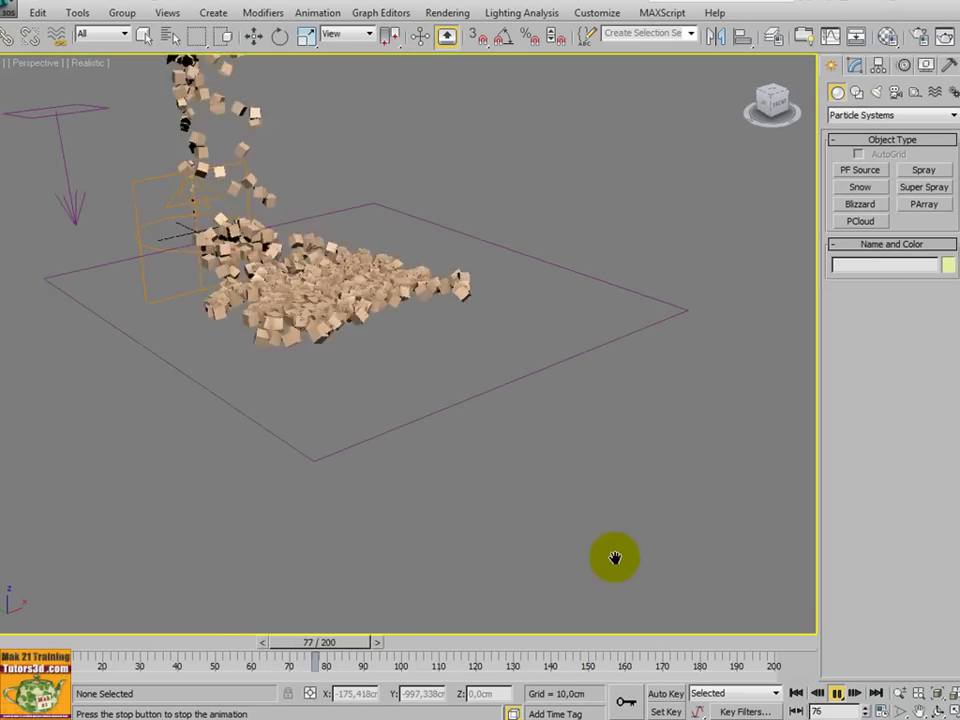
pyautogui.click(834, 692)
pyautogui.scroll(-2, 680, 561)
pyautogui.moveTo(677, 561); pyautogui.dragTo(649, 477, button='middle')
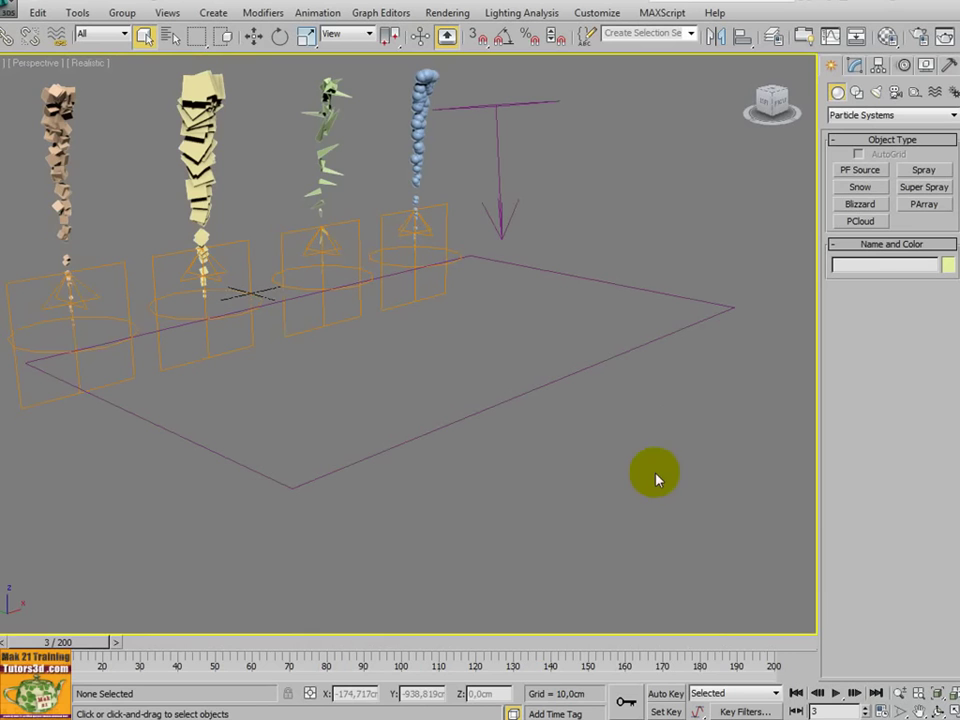
# Step: Scrub through the four emitter streams, then load the glass bubble scene
pyautogui.moveTo(78, 652)
pyautogui.mouseDown()
pyautogui.moveTo(444, 676)
pyautogui.moveTo(501, 669)
pyautogui.moveTo(643, 685)
pyautogui.mouseUp()
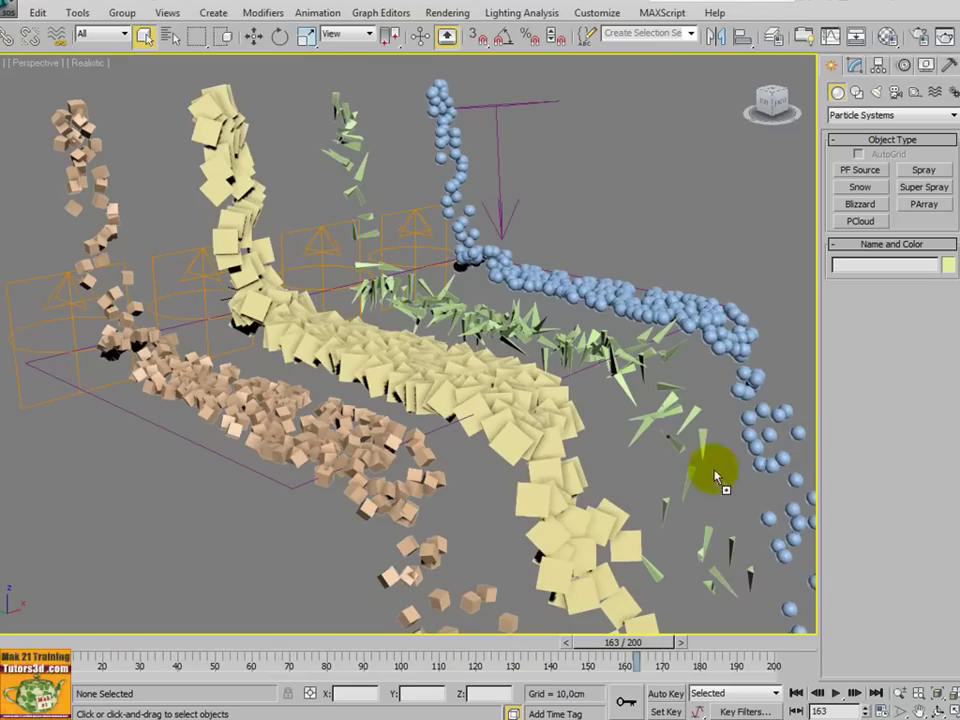
pyautogui.click(639, 447)
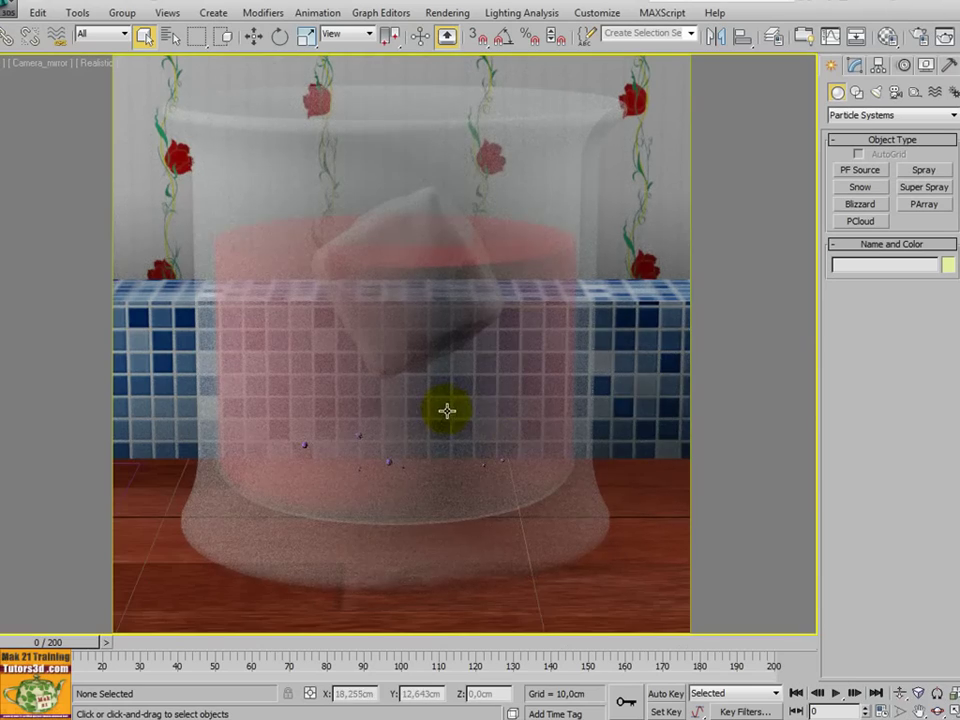
# Step: Maximize the Perspective view and switch it to Shaded display
pyautogui.hotkey('alt', 'w')
pyautogui.click(508, 300)
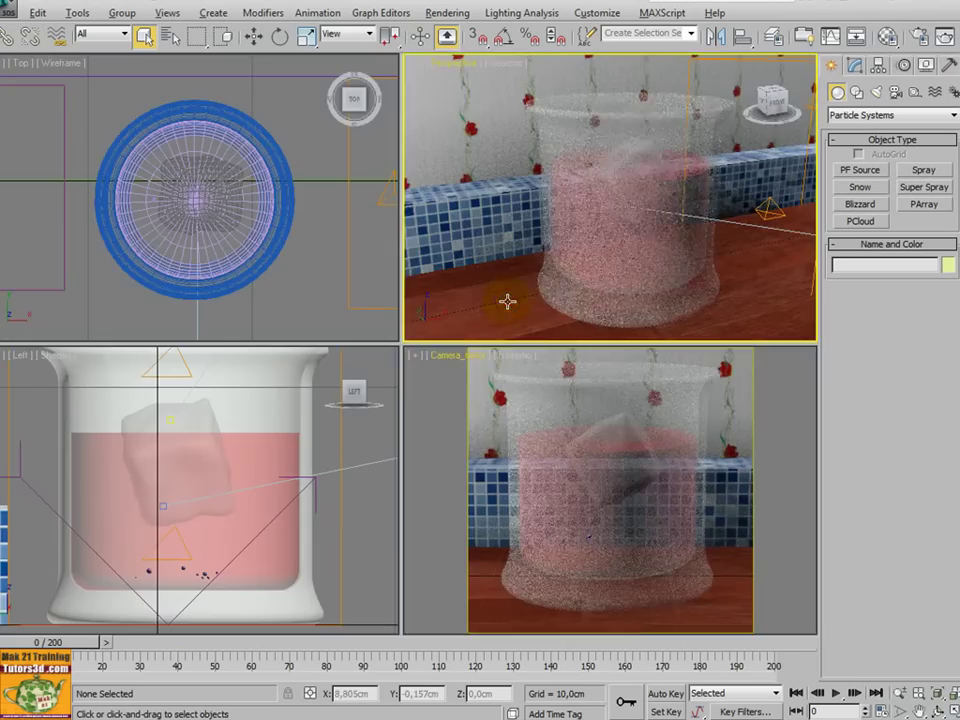
pyautogui.hotkey('alt', 'w')
pyautogui.click(93, 65)
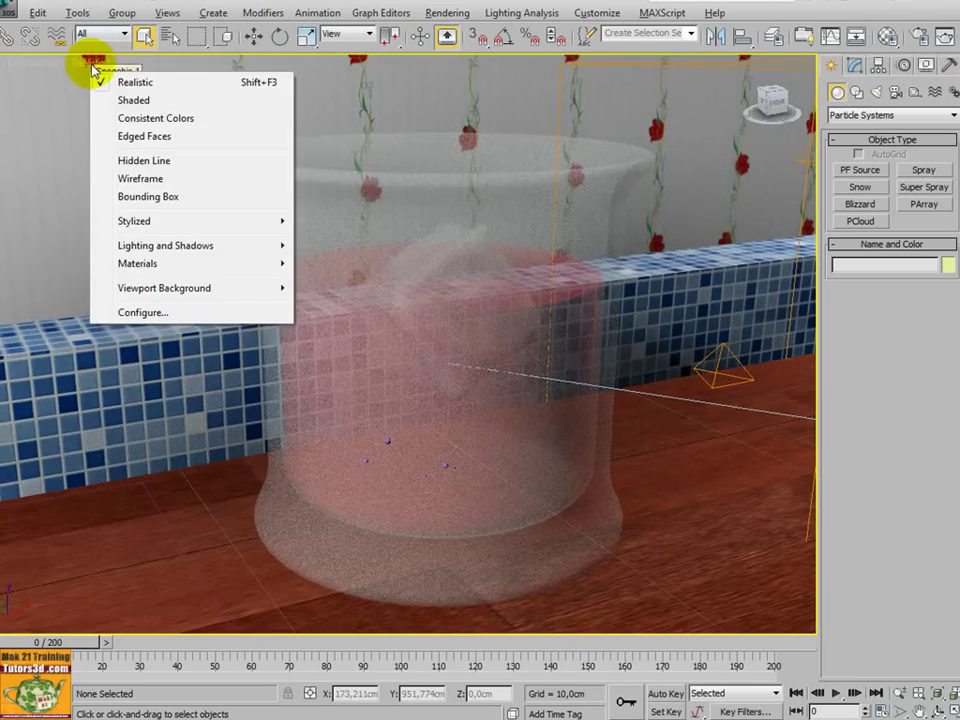
pyautogui.click(135, 103)
pyautogui.moveTo(368, 338); pyautogui.dragTo(383, 387, button='middle')
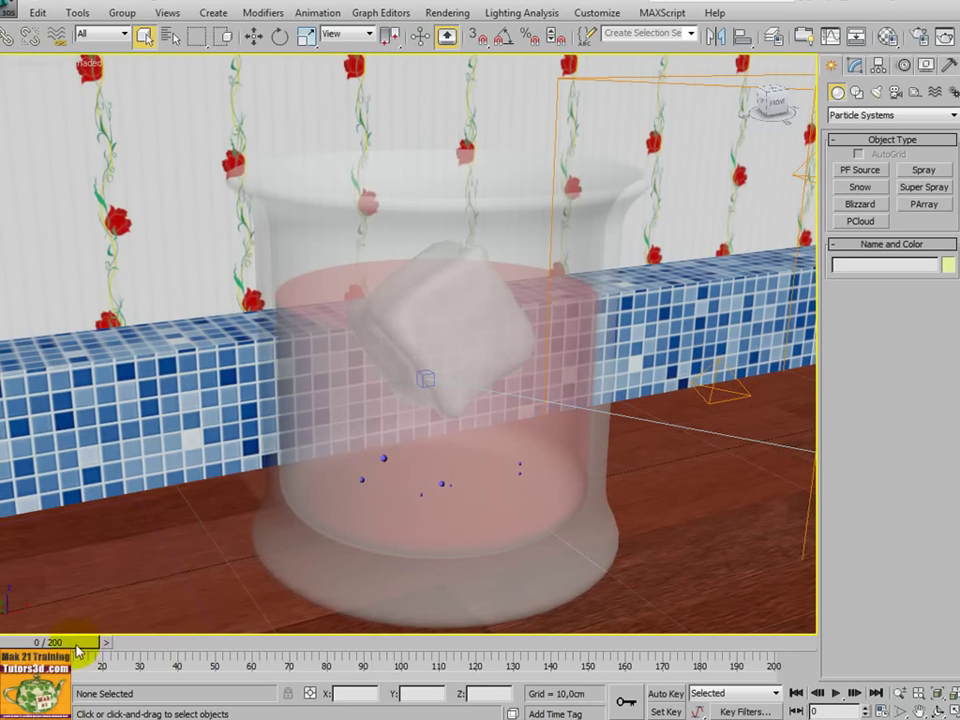
# Step: Zoom in on the glass and scrub the bubbles to frame 75
pyautogui.moveTo(306, 643)
pyautogui.mouseDown()
pyautogui.moveTo(336, 643)
pyautogui.moveTo(154, 643)
pyautogui.moveTo(289, 643)
pyautogui.mouseUp()
pyautogui.moveTo(376, 572)
pyautogui.keyDown('ctrl'); pyautogui.keyDown('alt'); pyautogui.mouseDown(button='middle')
pyautogui.moveTo(386, 527)
pyautogui.moveTo(385, 548)
pyautogui.moveTo(326, 612)
pyautogui.mouseUp(button='middle'); pyautogui.keyUp('alt'); pyautogui.keyUp('ctrl')
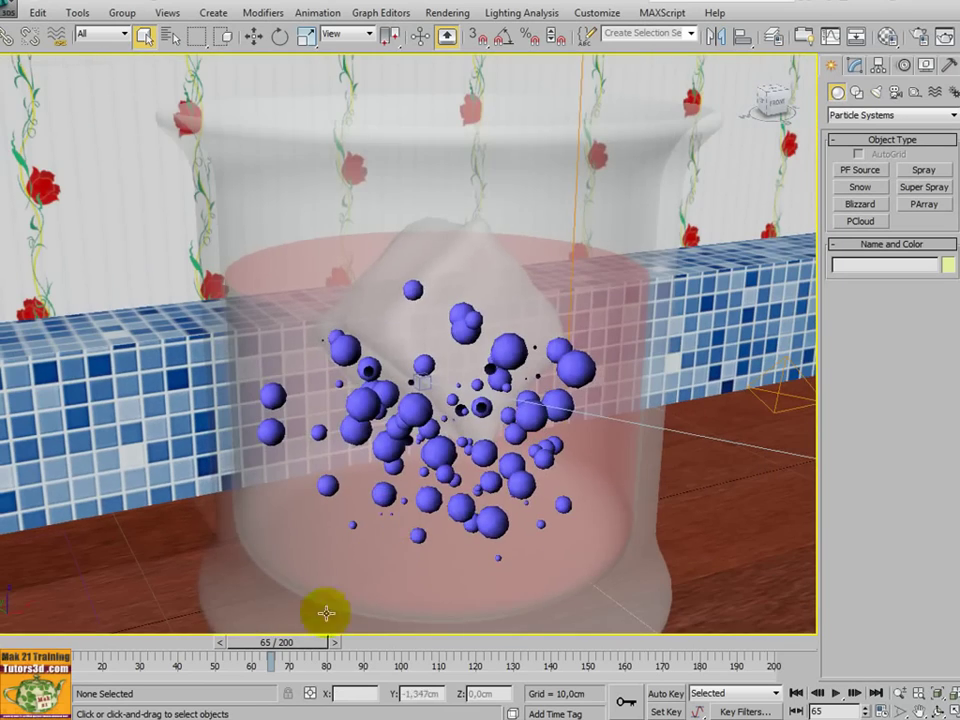
pyautogui.moveTo(293, 645)
pyautogui.mouseDown()
pyautogui.moveTo(386, 643)
pyautogui.moveTo(240, 643)
pyautogui.moveTo(315, 632)
pyautogui.mouseUp()
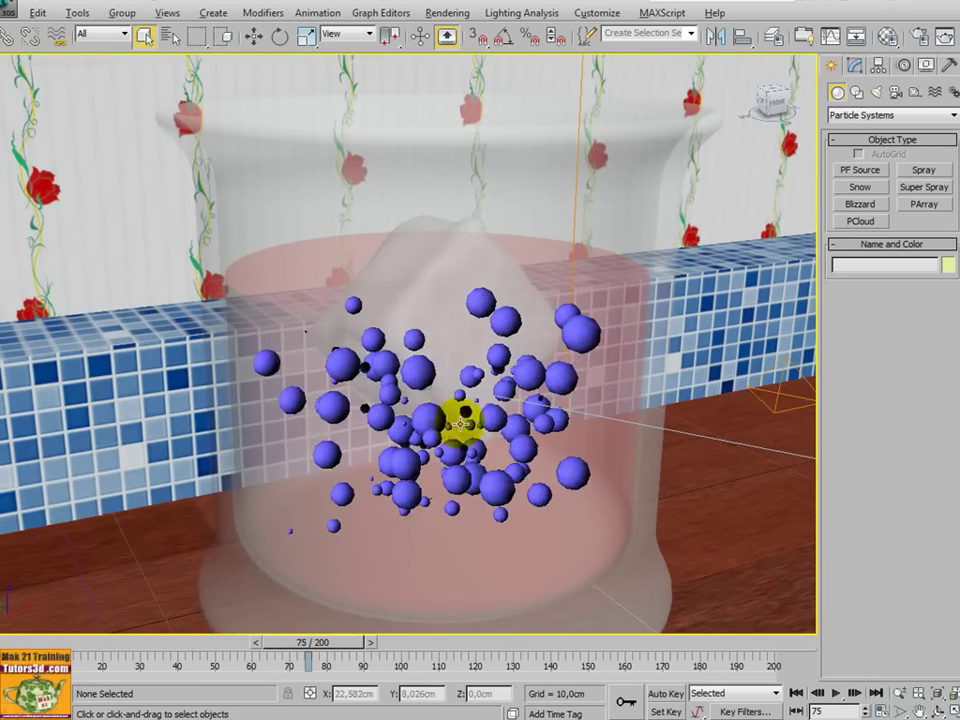
pyautogui.moveTo(461, 422)
pyautogui.keyDown('alt'); pyautogui.mouseDown(button='middle')
pyautogui.moveTo(456, 443)
pyautogui.moveTo(396, 464)
pyautogui.moveTo(469, 410)
pyautogui.moveTo(456, 429)
pyautogui.moveTo(456, 392)
pyautogui.moveTo(438, 459)
pyautogui.moveTo(453, 470)
pyautogui.mouseUp(button='middle'); pyautogui.keyUp('alt')
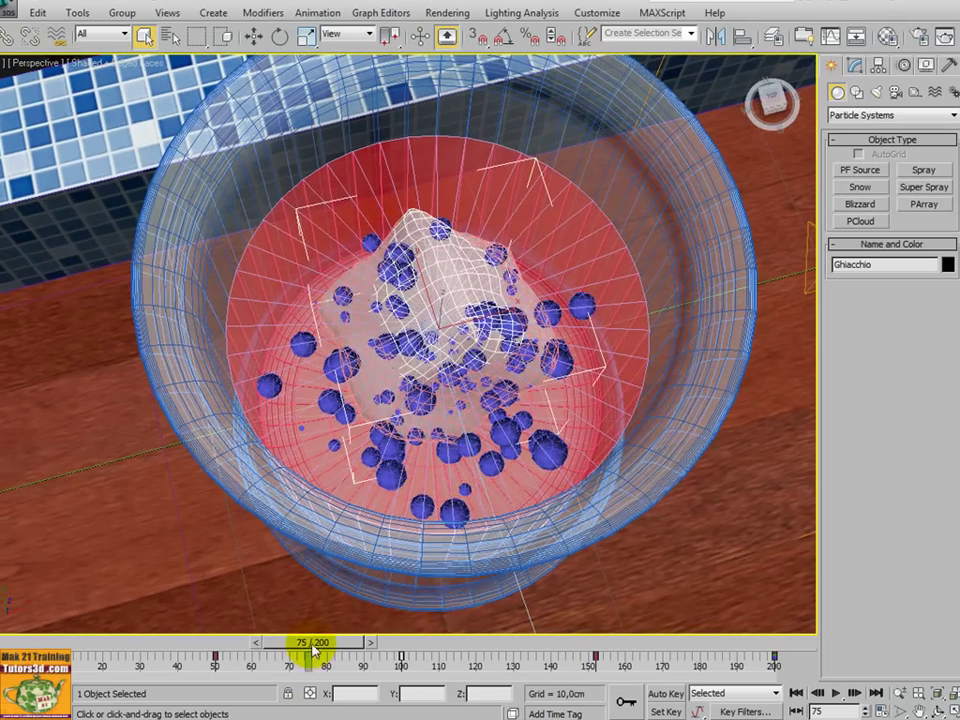
# Step: Scrub the bubbles to frame 82 and orbit to see the jar side-on
pyautogui.moveTo(316, 646); pyautogui.dragTo(427, 643)
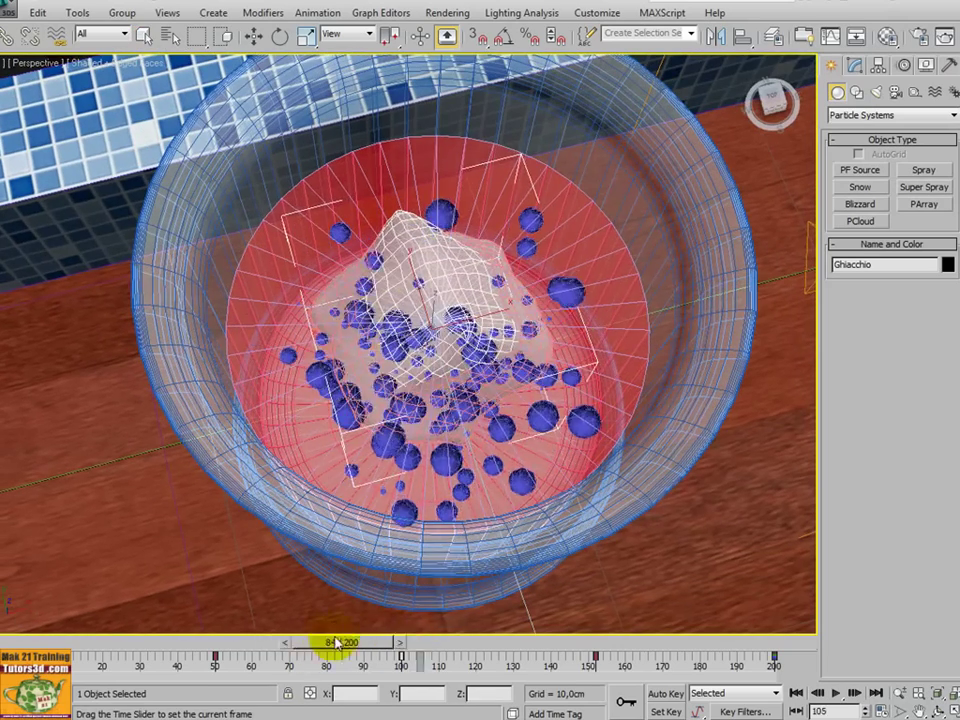
pyautogui.moveTo(338, 643)
pyautogui.mouseDown()
pyautogui.moveTo(285, 639)
pyautogui.moveTo(345, 641)
pyautogui.mouseUp()
pyautogui.keyDown('alt'); pyautogui.moveTo(429, 553); pyautogui.dragTo(452, 461, button='middle'); pyautogui.keyUp('alt')
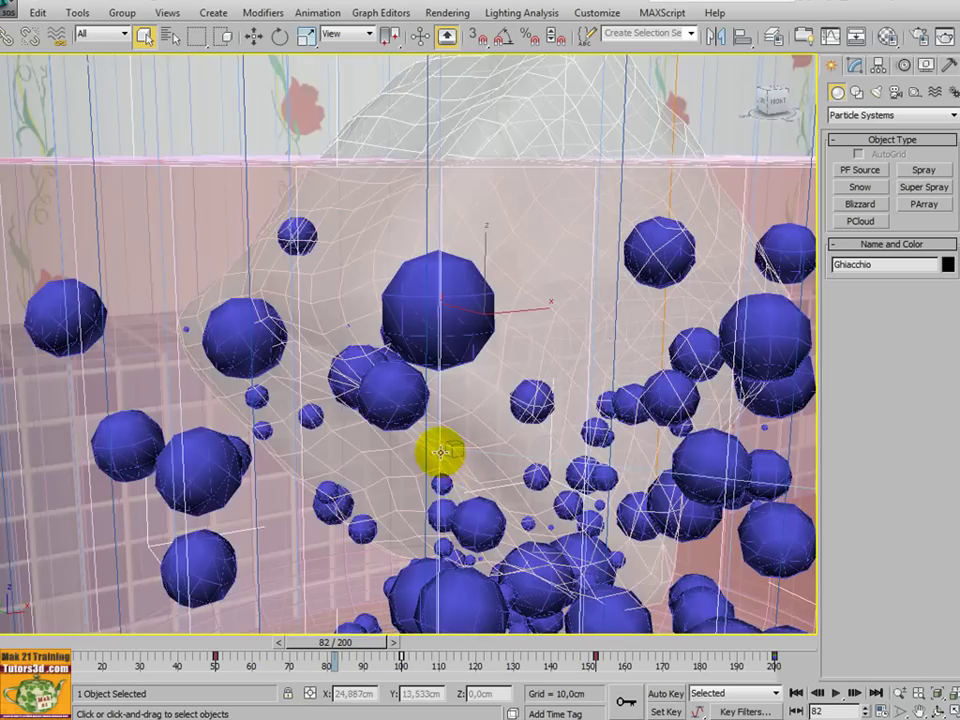
pyautogui.scroll(-5, 408, 344)
pyautogui.scroll(3, 408, 344)
# Step: Advance the rising bubbles to frame 122, then reset the animation to frame 0
pyautogui.moveTo(350, 643)
pyautogui.mouseDown()
pyautogui.moveTo(466, 645)
pyautogui.moveTo(321, 647)
pyautogui.moveTo(392, 645)
pyautogui.mouseUp()
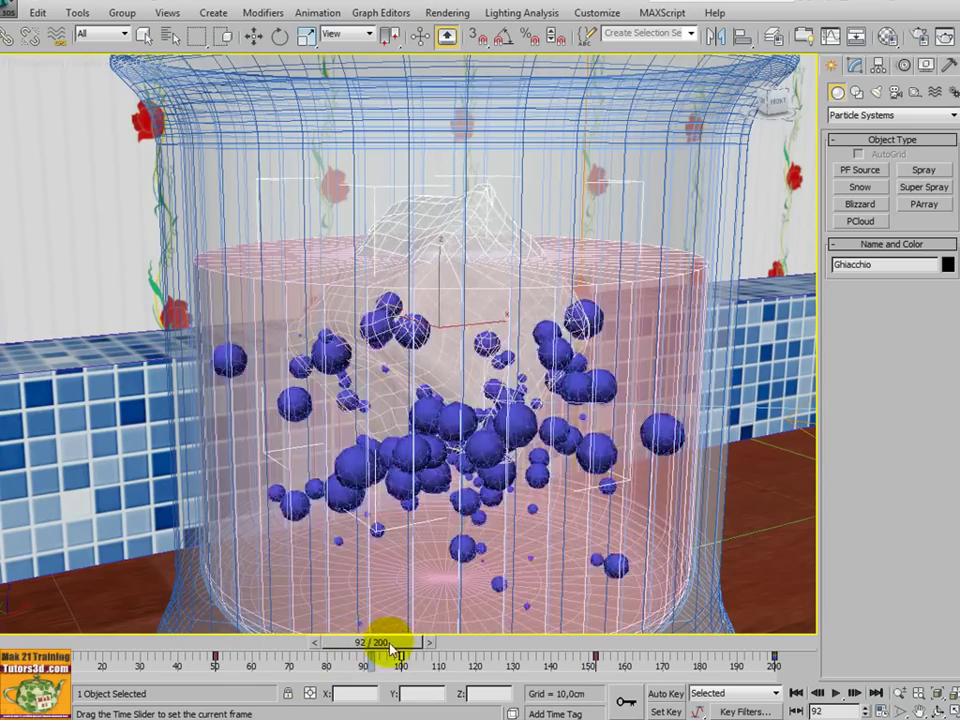
pyautogui.moveTo(444, 561)
pyautogui.keyDown('alt'); pyautogui.mouseDown(button='middle')
pyautogui.moveTo(568, 546)
pyautogui.moveTo(451, 548)
pyautogui.mouseUp(button='middle'); pyautogui.keyUp('alt')
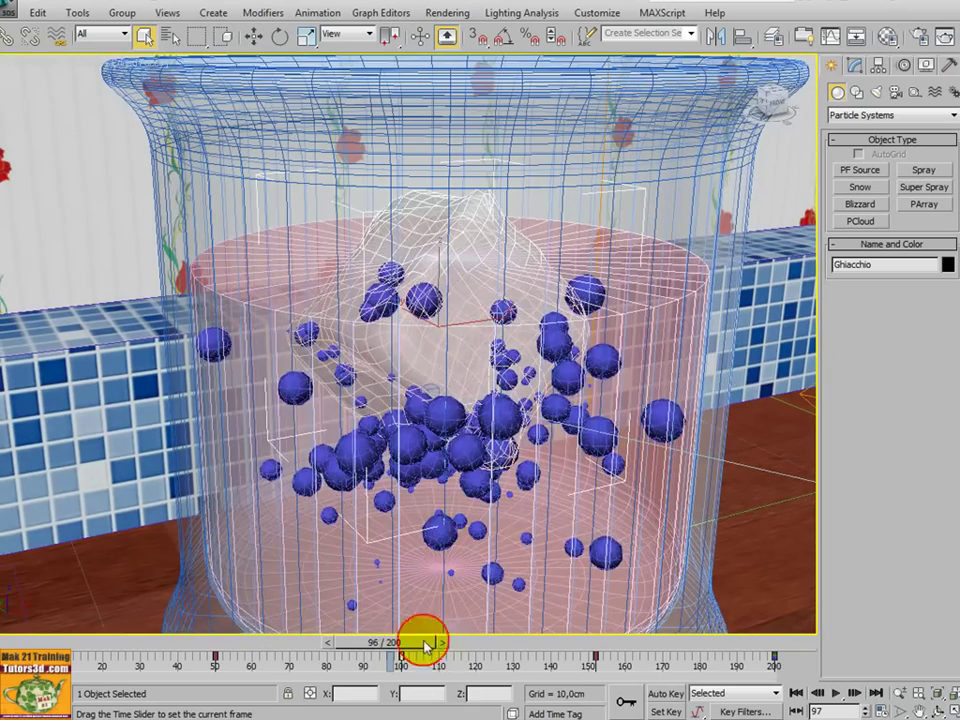
pyautogui.moveTo(425, 645); pyautogui.dragTo(505, 640)
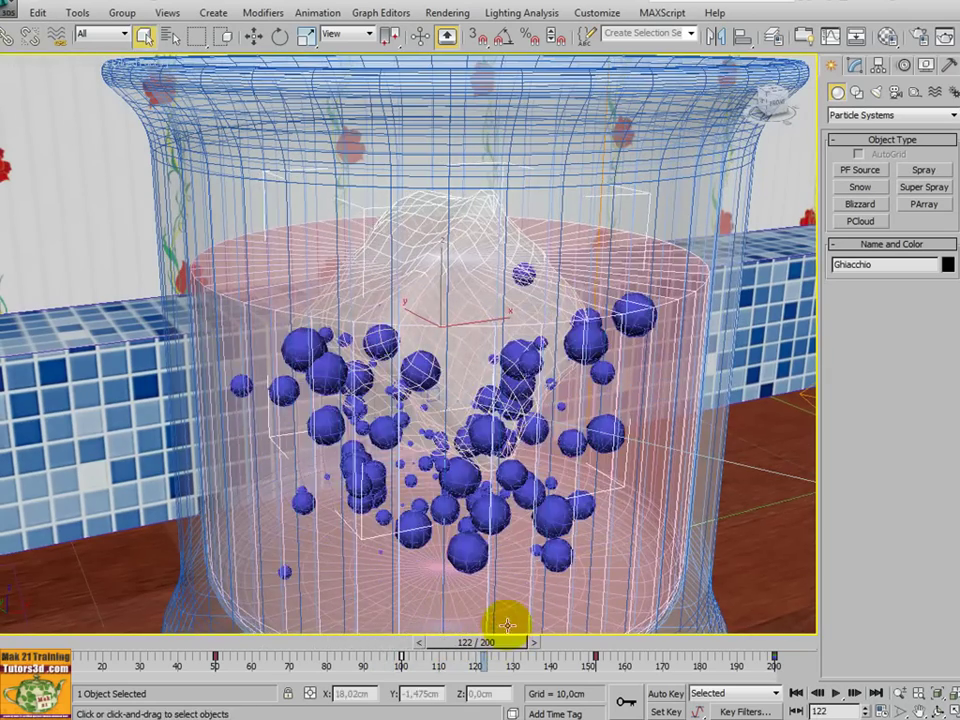
pyautogui.scroll(-2, 493, 521)
pyautogui.scroll(-4, 493, 516)
pyautogui.scroll(2, 489, 508)
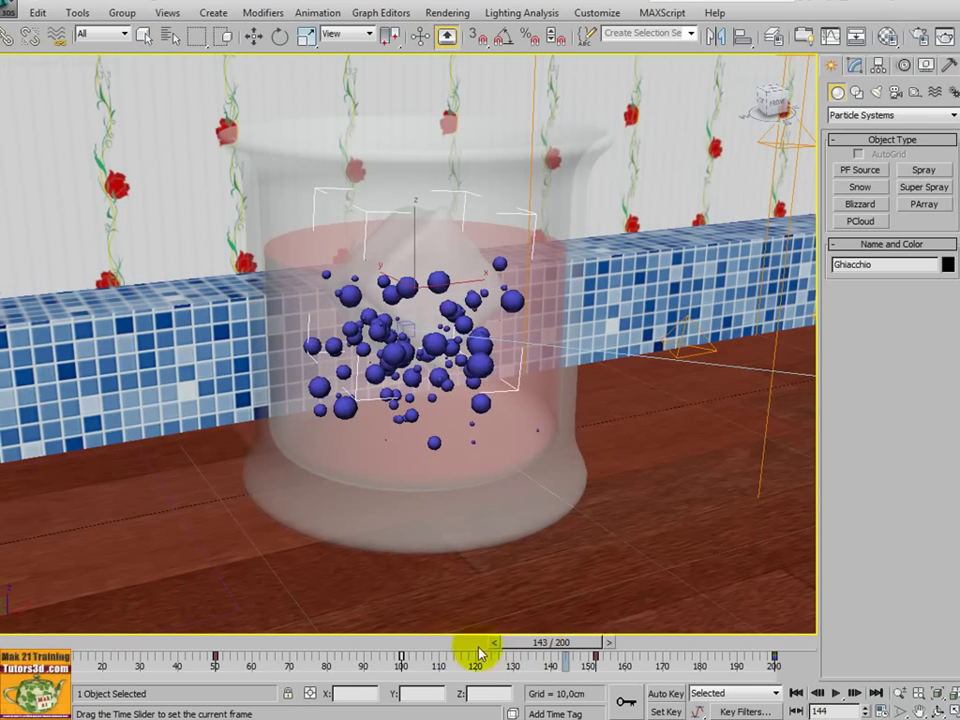
pyautogui.click(795, 692)
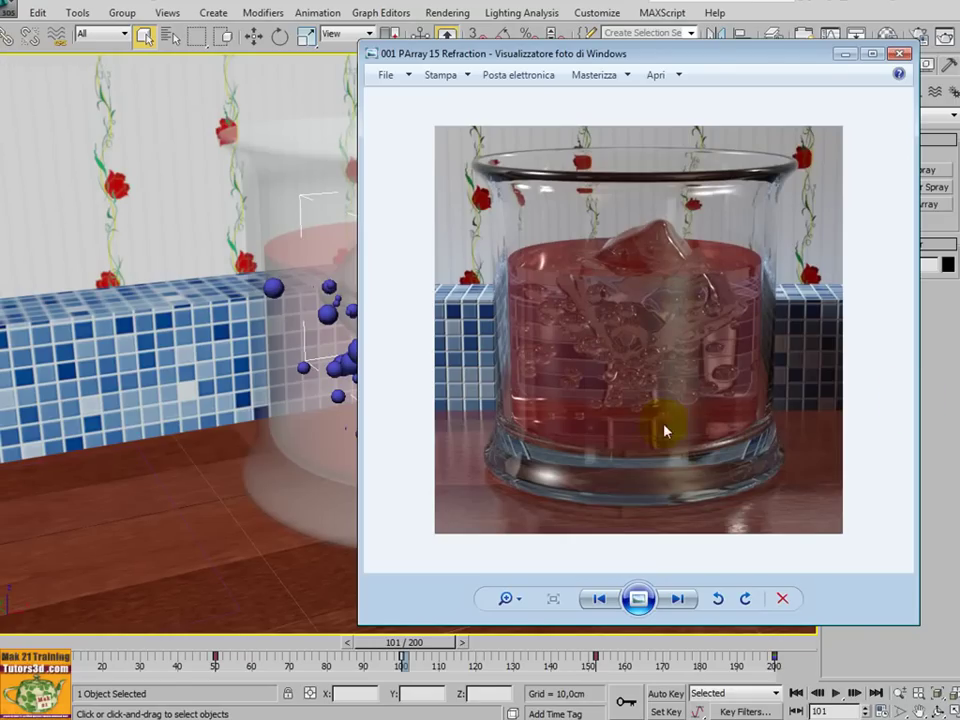
# Step: Move and enlarge the Photo Viewer window and zoom into the glass render
pyautogui.moveTo(692, 57); pyautogui.dragTo(614, 31)
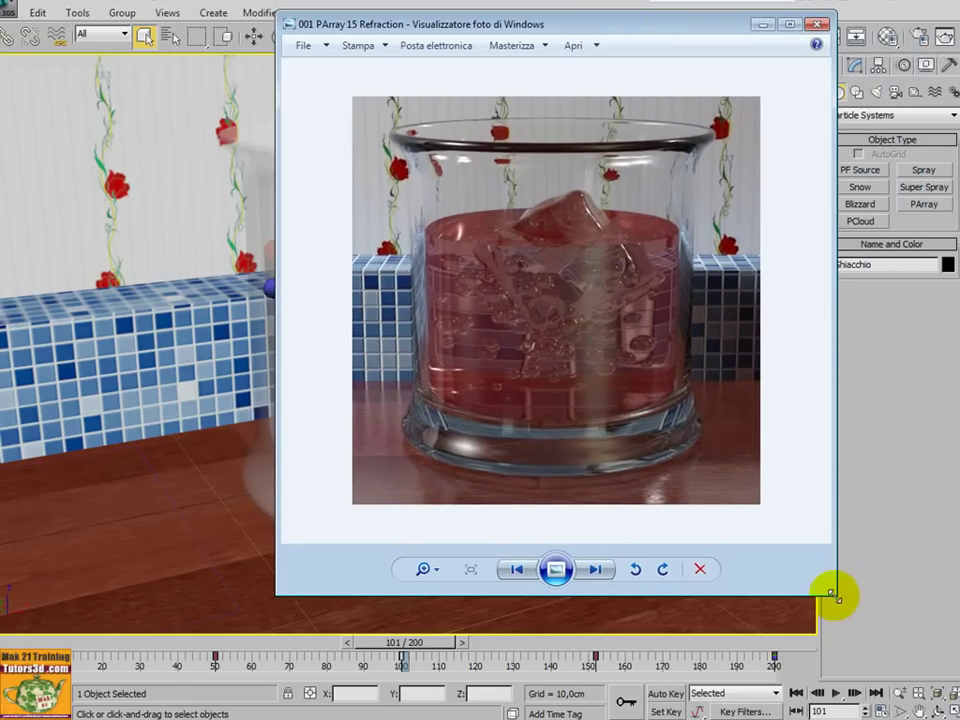
pyautogui.moveTo(833, 595); pyautogui.dragTo(868, 664)
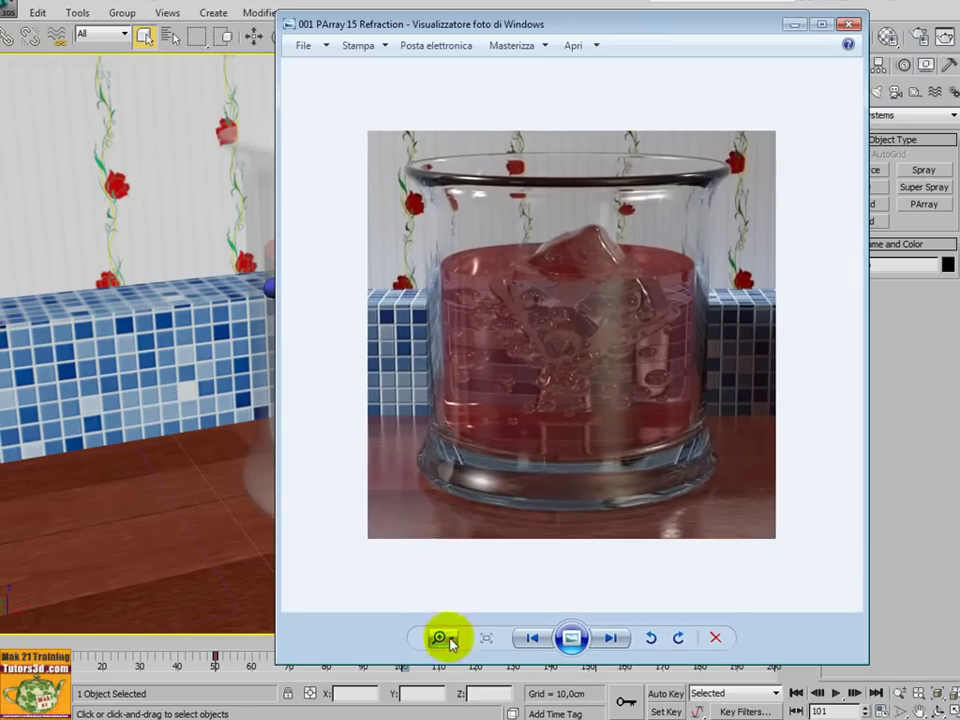
pyautogui.moveTo(449, 641); pyautogui.dragTo(451, 633)
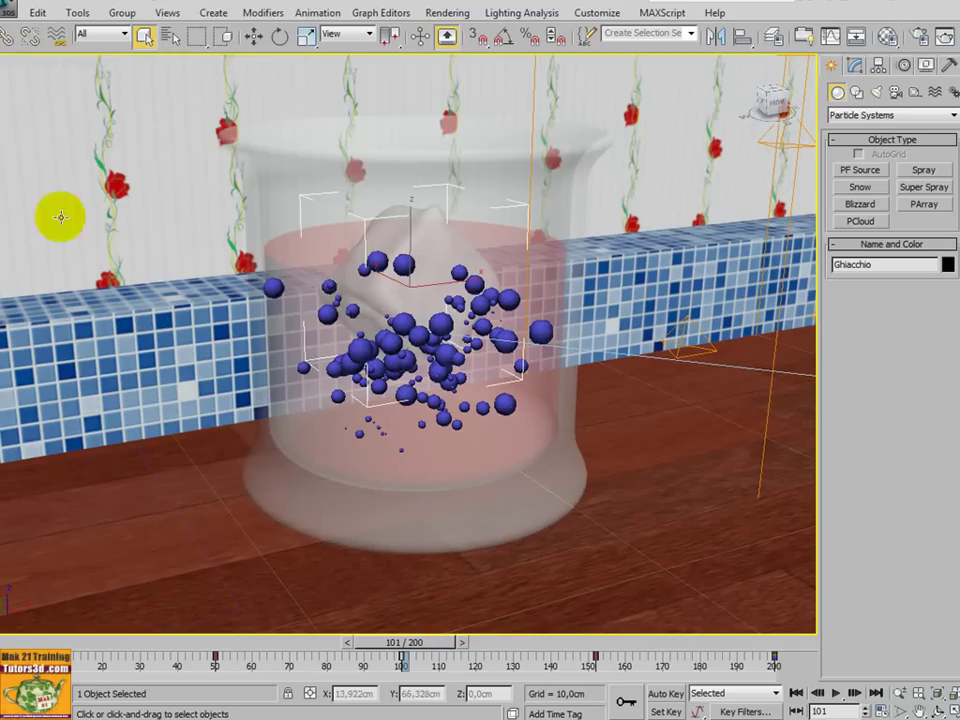
pyautogui.click(9, 11)
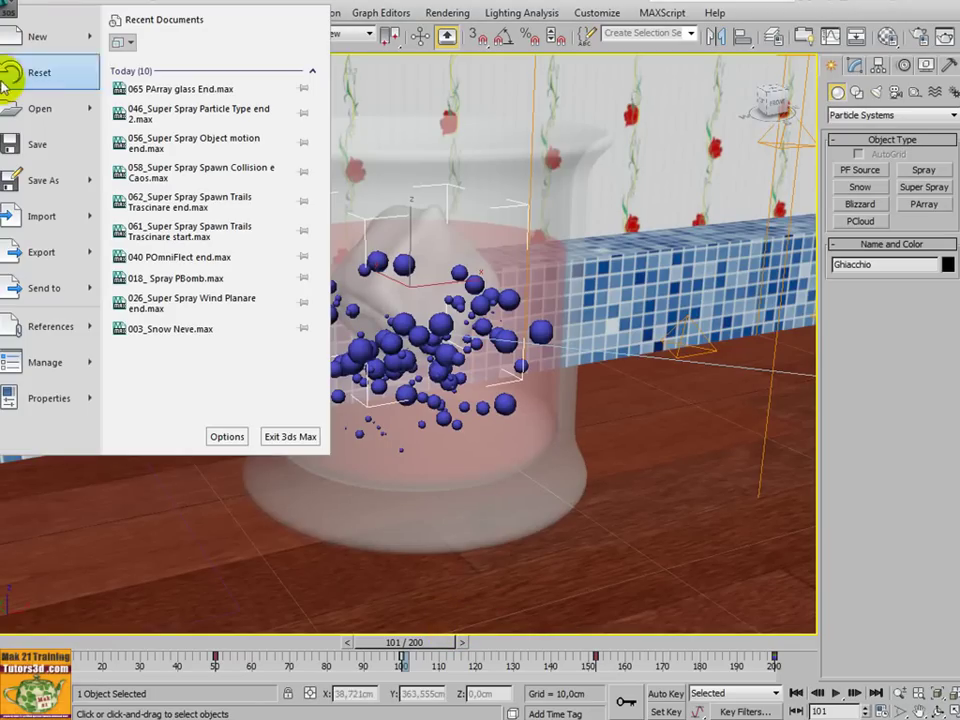
pyautogui.moveTo(40, 108)
pyautogui.click(128, 62)
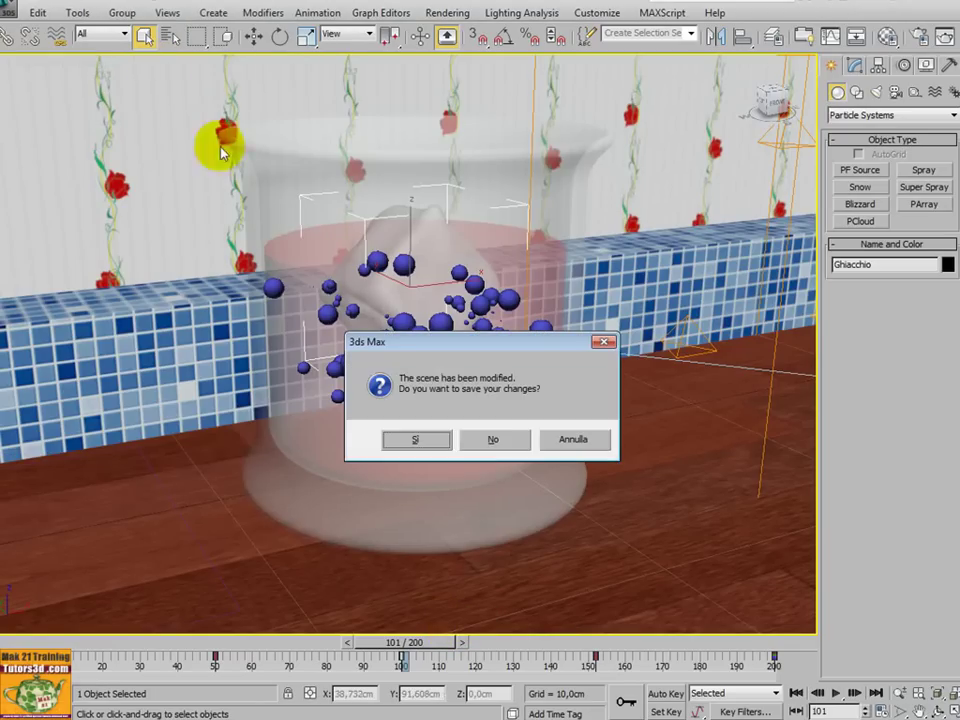
pyautogui.click(481, 442)
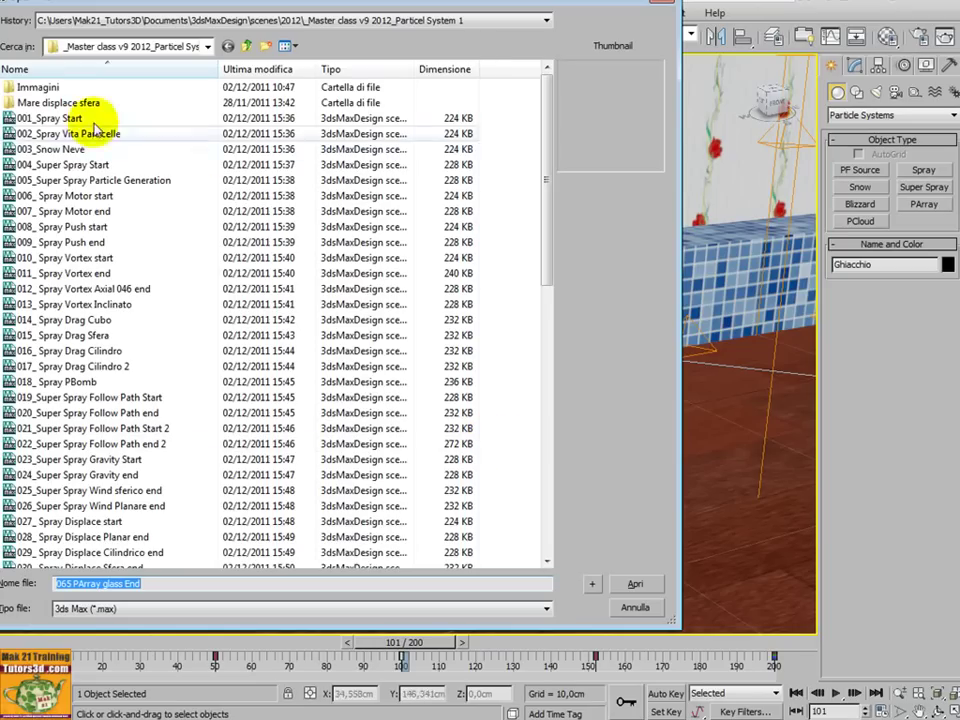
pyautogui.moveTo(544, 195)
pyautogui.mouseDown()
pyautogui.moveTo(550, 383)
pyautogui.moveTo(565, 160)
pyautogui.mouseUp()
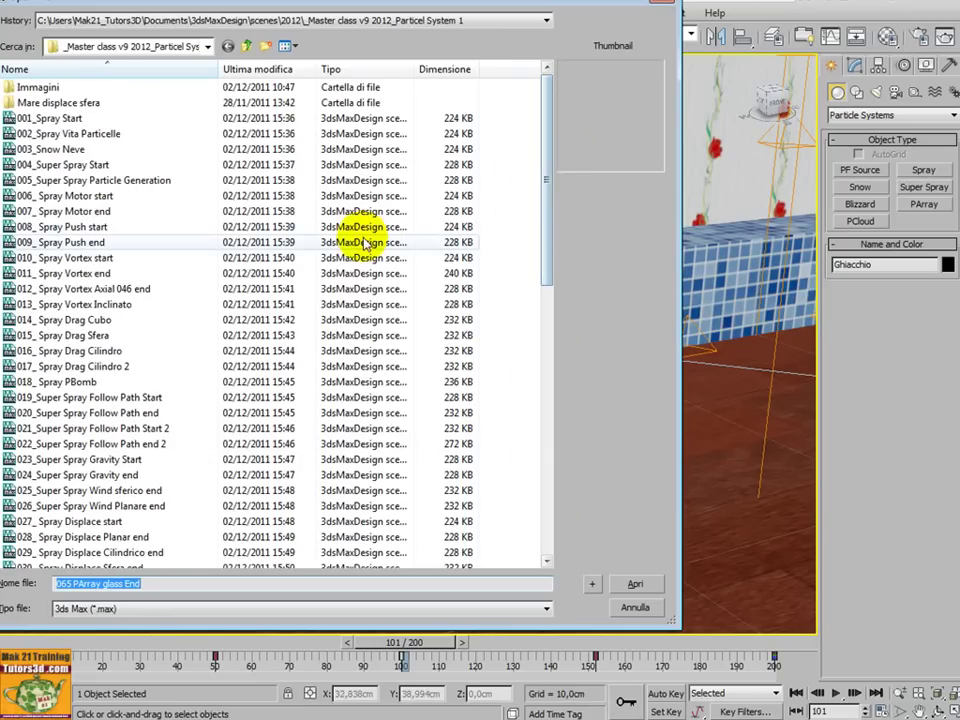
pyautogui.doubleClick(71, 104)
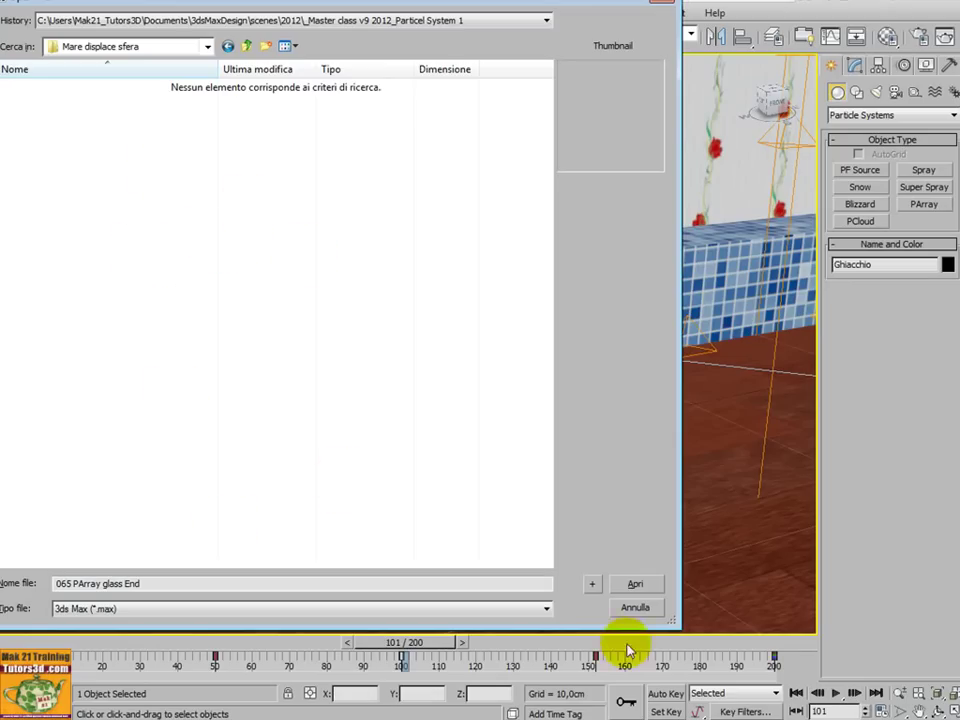
pyautogui.click(636, 608)
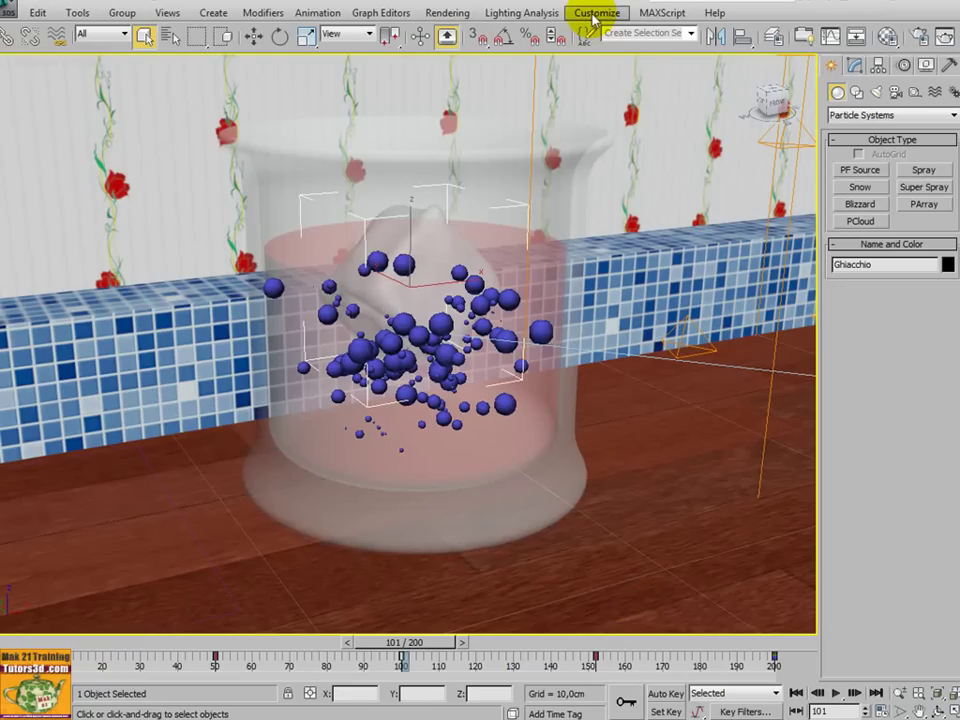
# Step: Open the 'Mare dispalce sfera0000' ocean render sequence in an image viewer
pyautogui.click(462, 14)
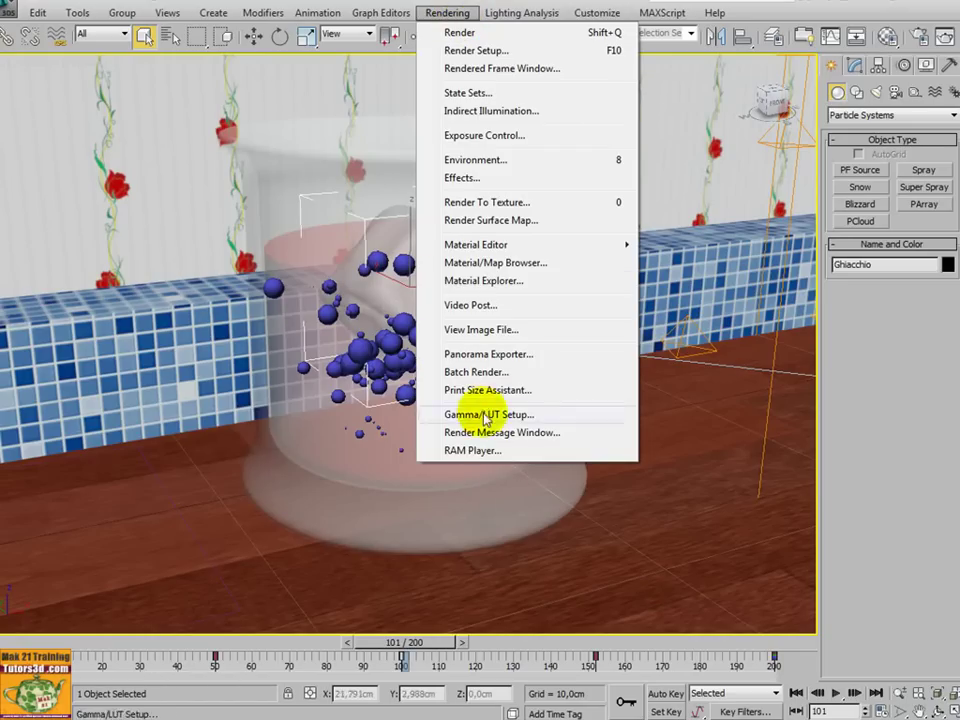
pyautogui.click(485, 337)
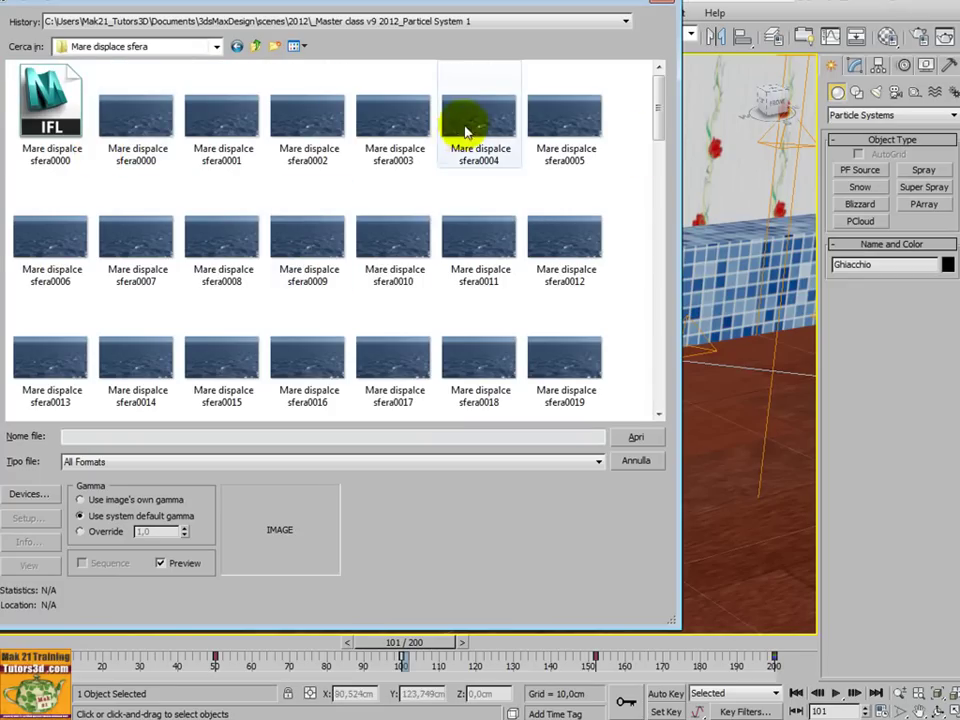
pyautogui.click(160, 140)
pyautogui.doubleClick(578, 402)
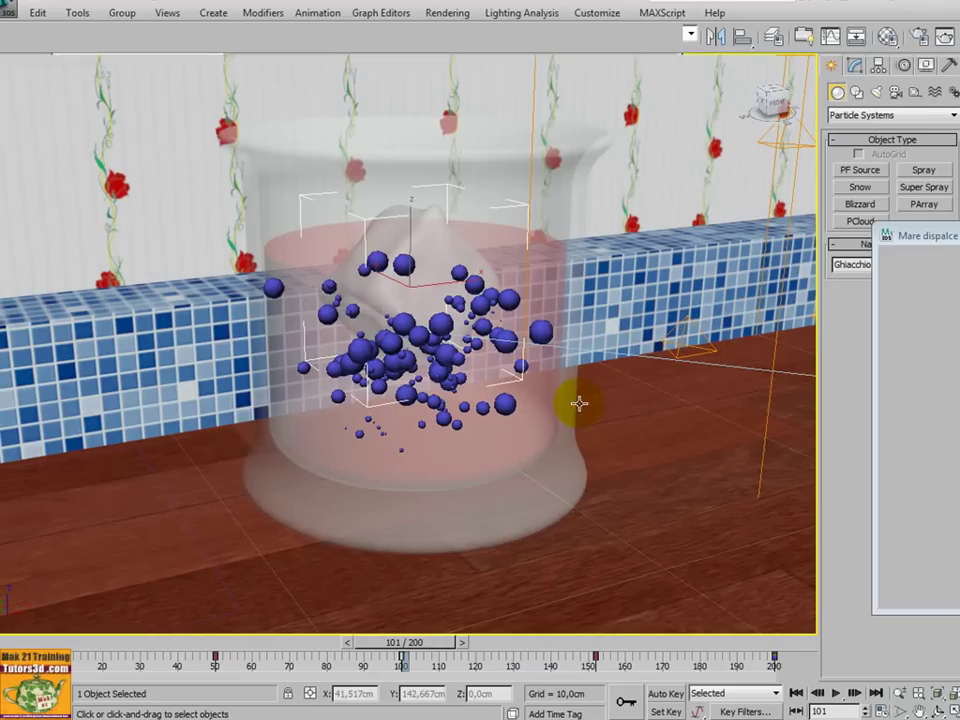
pyautogui.moveTo(926, 237)
pyautogui.mouseDown()
pyautogui.moveTo(251, 118)
pyautogui.moveTo(187, 158)
pyautogui.mouseUp()
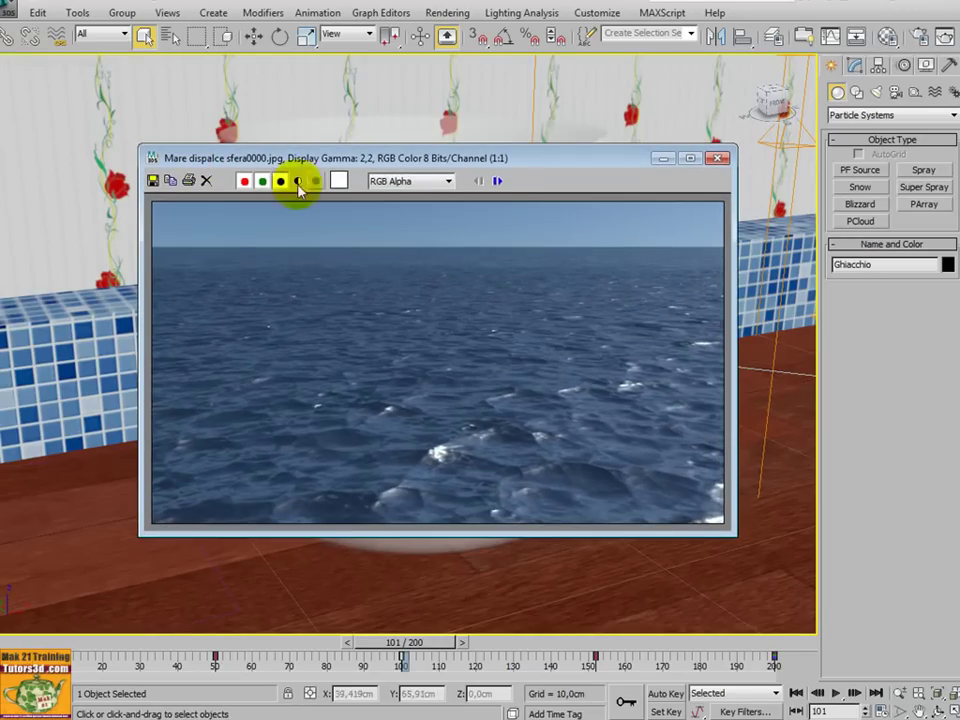
# Step: Play and pause the ocean sequence, then step back several frames
pyautogui.click(505, 185)
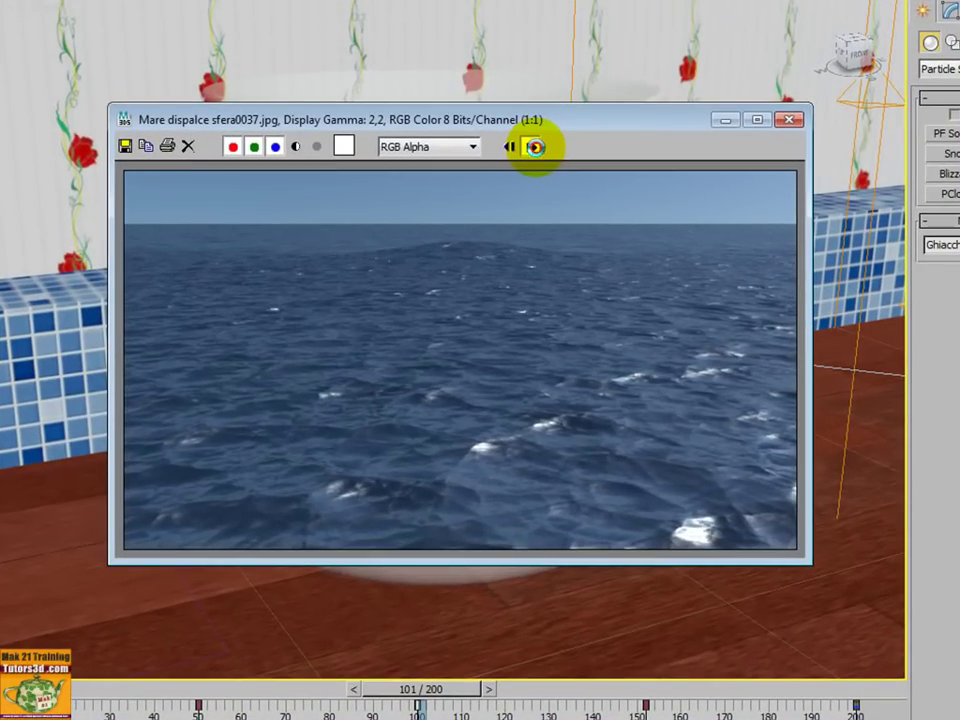
pyautogui.click(535, 147)
pyautogui.click(530, 147)
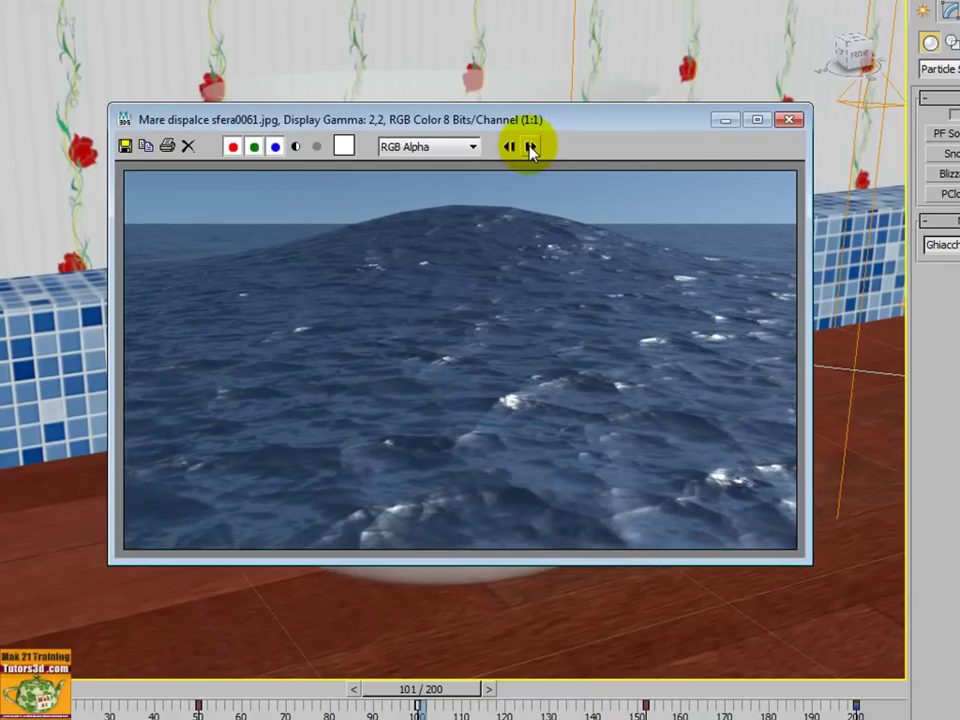
pyautogui.click(530, 147)
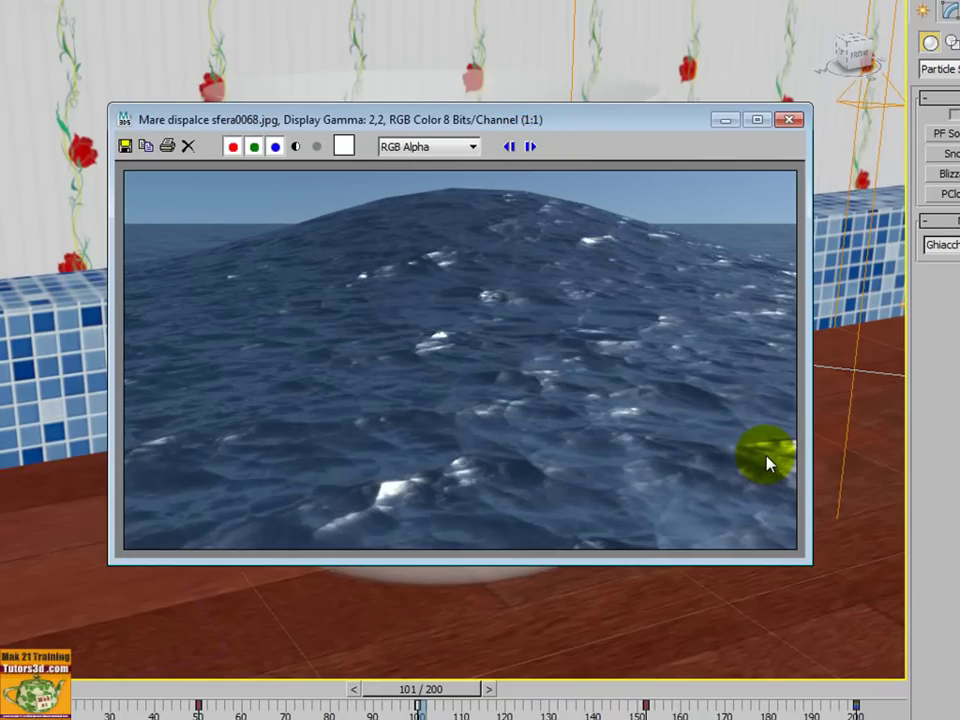
pyautogui.click(530, 147)
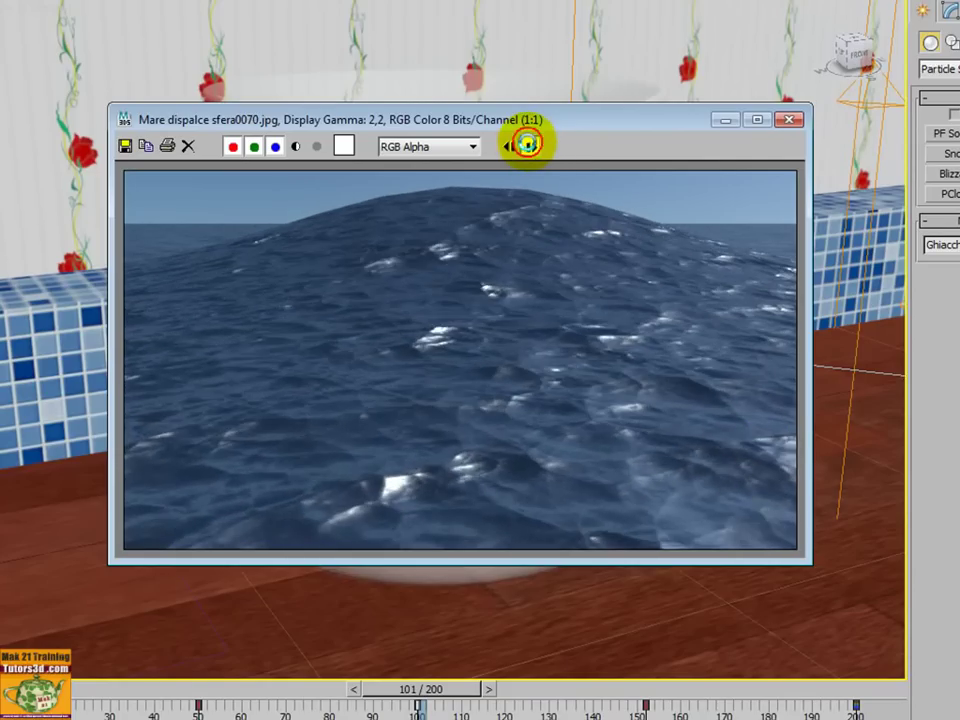
pyautogui.click(508, 147)
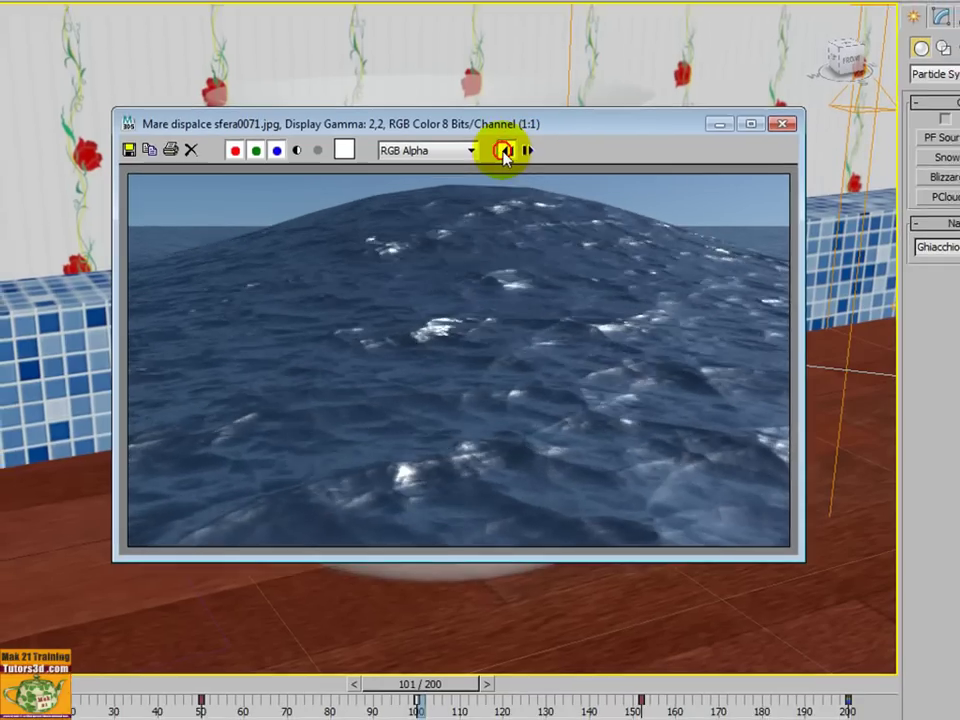
pyautogui.click(508, 147)
pyautogui.click(508, 147)
pyautogui.click(508, 147)
pyautogui.click(494, 176)
pyautogui.click(494, 176)
pyautogui.click(494, 176)
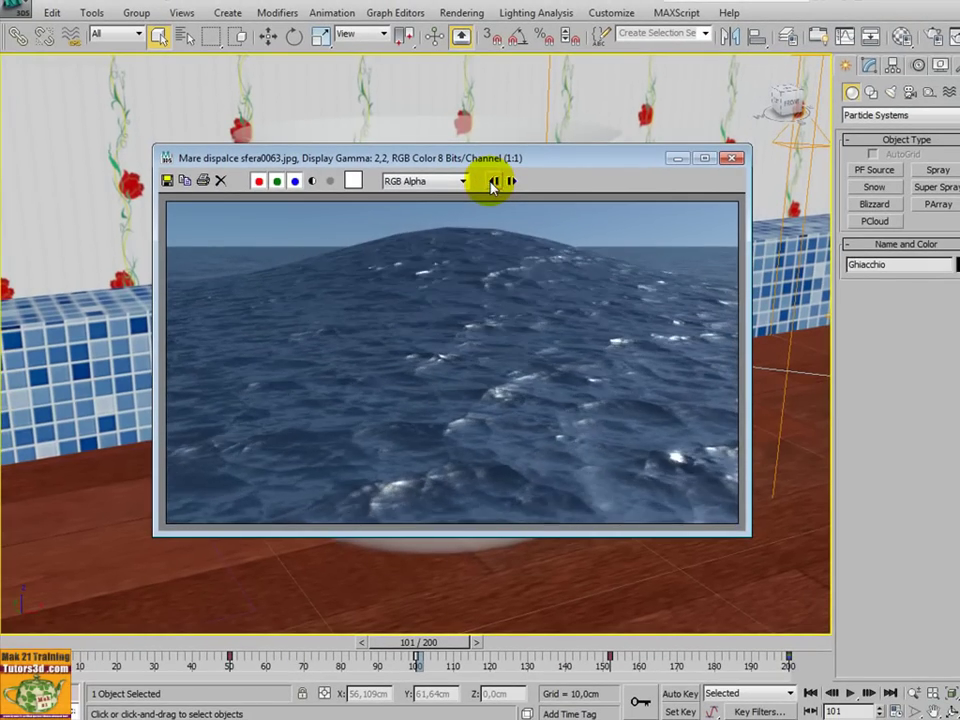
pyautogui.click(494, 176)
pyautogui.click(491, 180)
pyautogui.click(491, 180)
pyautogui.click(491, 180)
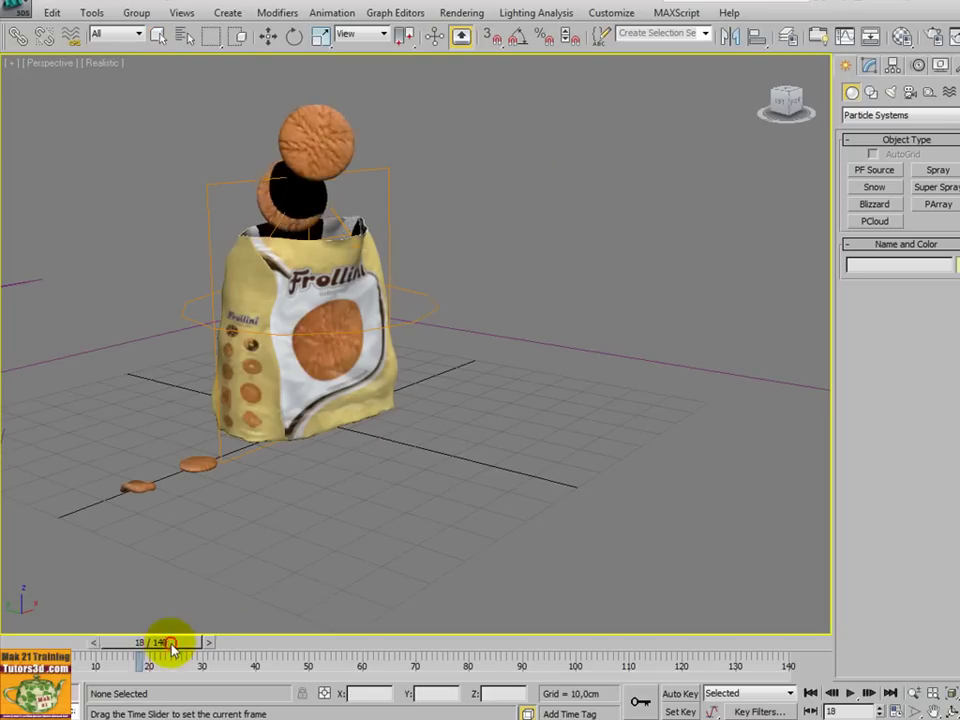
# Step: Advance the cookie animation to frame 63 while orbiting around the Frollini bag
pyautogui.moveTo(192, 650)
pyautogui.mouseDown()
pyautogui.moveTo(285, 626)
pyautogui.moveTo(414, 624)
pyautogui.moveTo(467, 611)
pyautogui.moveTo(317, 578)
pyautogui.moveTo(366, 588)
pyautogui.mouseUp()
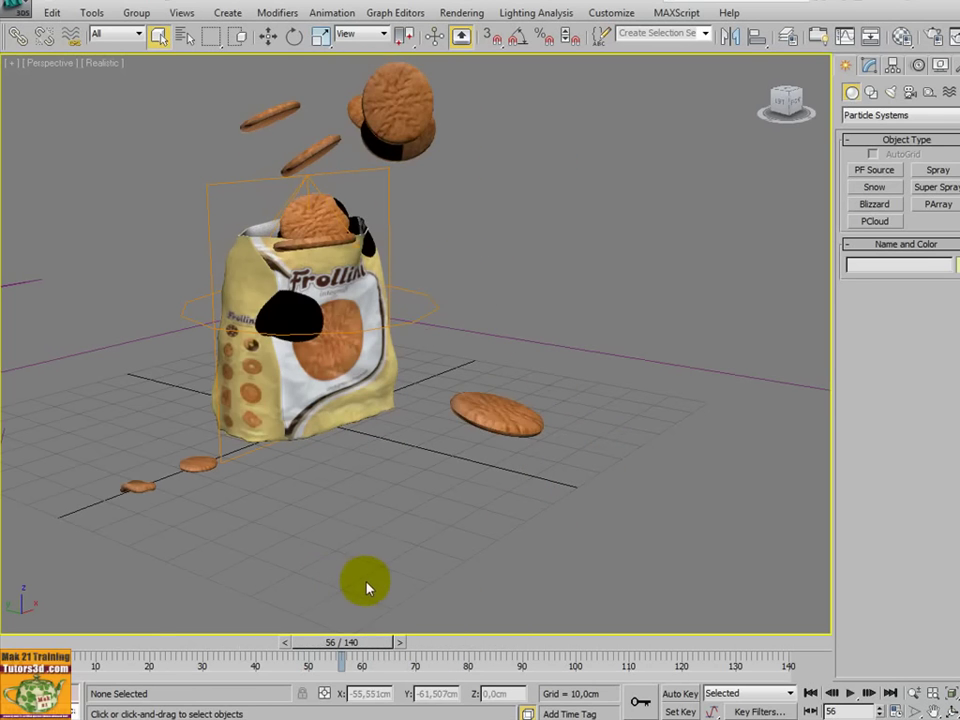
pyautogui.moveTo(458, 510)
pyautogui.keyDown('alt'); pyautogui.mouseDown(button='middle')
pyautogui.moveTo(418, 514)
pyautogui.moveTo(439, 467)
pyautogui.moveTo(427, 512)
pyautogui.moveTo(400, 381)
pyautogui.mouseUp(button='middle'); pyautogui.keyUp('alt')
pyautogui.scroll(4, 427, 512)
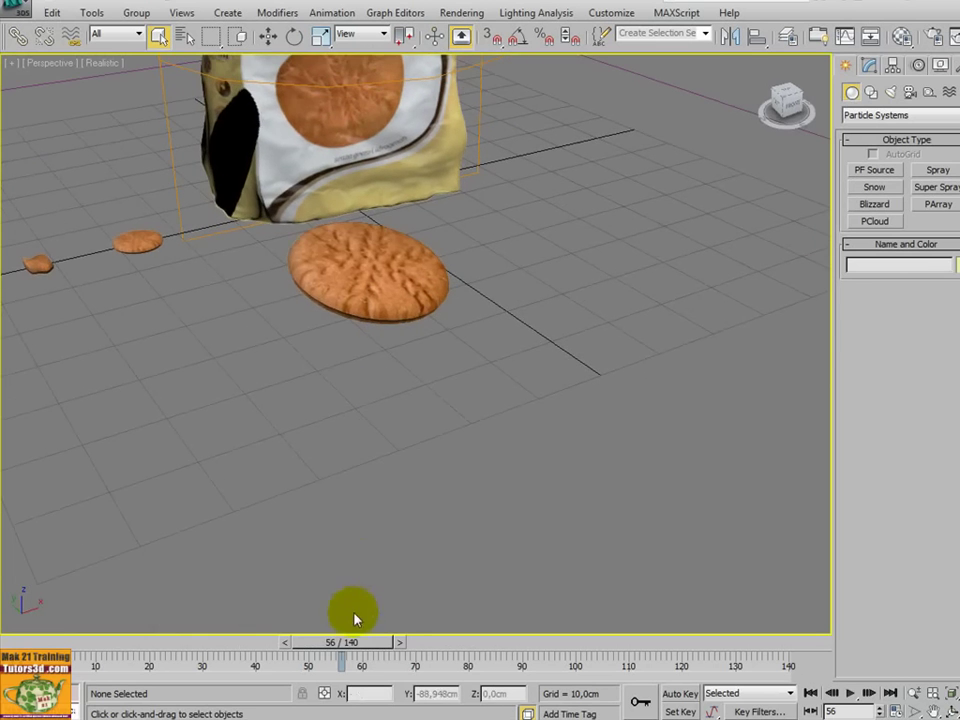
pyautogui.moveTo(352, 645); pyautogui.dragTo(381, 641)
pyautogui.moveTo(385, 600)
pyautogui.keyDown('alt'); pyautogui.mouseDown(button='middle')
pyautogui.moveTo(388, 499)
pyautogui.moveTo(349, 491)
pyautogui.mouseUp(button='middle'); pyautogui.keyUp('alt')
# Step: Advance the cookies to frame 88 and view them from a lower side angle
pyautogui.moveTo(373, 640)
pyautogui.mouseDown()
pyautogui.moveTo(550, 652)
pyautogui.moveTo(347, 615)
pyautogui.moveTo(515, 641)
pyautogui.mouseUp()
pyautogui.moveTo(450, 600)
pyautogui.keyDown('alt'); pyautogui.mouseDown(button='middle')
pyautogui.moveTo(467, 553)
pyautogui.moveTo(446, 533)
pyautogui.moveTo(415, 549)
pyautogui.mouseUp(button='middle'); pyautogui.keyUp('alt')
pyautogui.moveTo(459, 507)
pyautogui.mouseDown(button='middle')
pyautogui.moveTo(435, 570)
pyautogui.moveTo(467, 559)
pyautogui.moveTo(441, 553)
pyautogui.moveTo(490, 580)
pyautogui.mouseUp(button='middle')
pyautogui.scroll(-3, 439, 510)
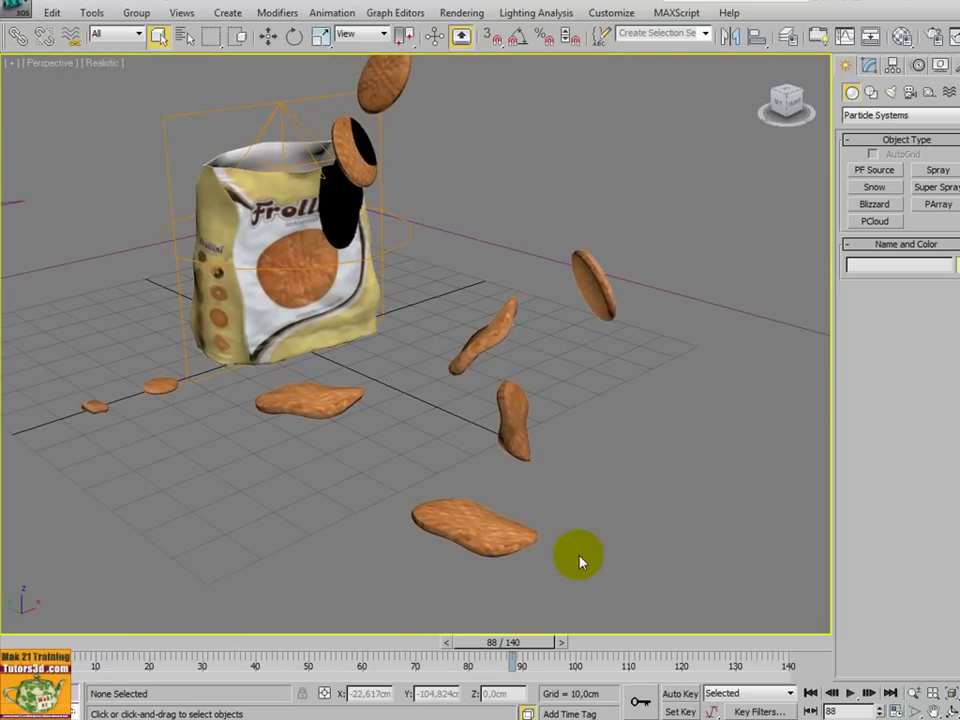
pyautogui.moveTo(578, 562); pyautogui.dragTo(592, 553, button='middle')
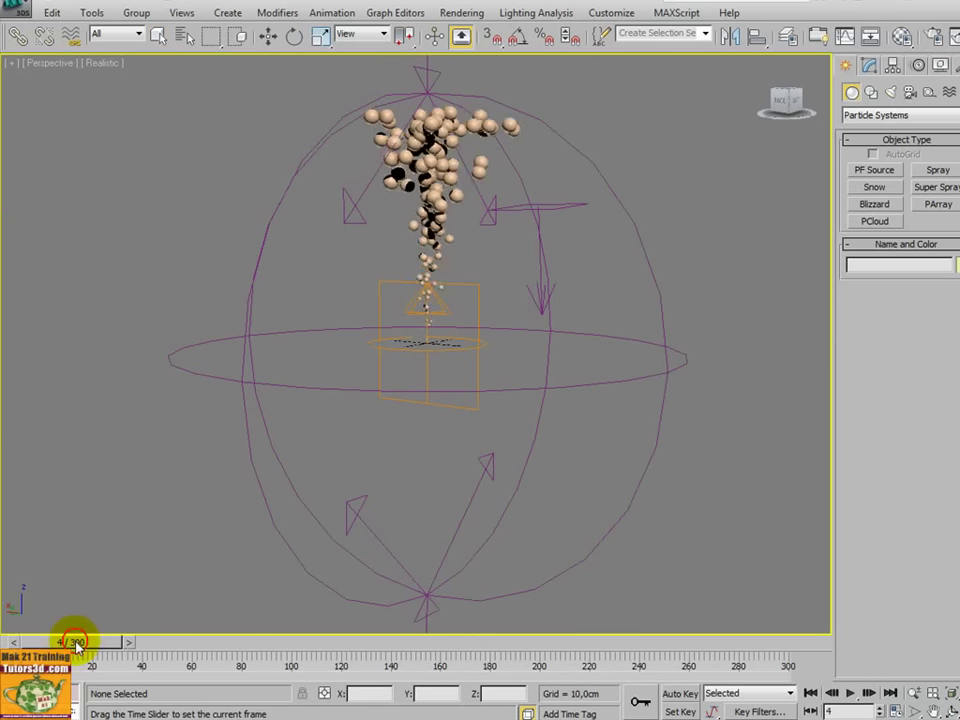
# Step: Scrub the sphere deflector scene to frame 82 and orbit around the particle-filled sphere
pyautogui.moveTo(150, 643)
pyautogui.mouseDown()
pyautogui.moveTo(260, 654)
pyautogui.moveTo(390, 650)
pyautogui.moveTo(527, 621)
pyautogui.moveTo(729, 604)
pyautogui.moveTo(617, 604)
pyautogui.moveTo(523, 636)
pyautogui.moveTo(420, 645)
pyautogui.moveTo(197, 643)
pyautogui.moveTo(602, 630)
pyautogui.moveTo(567, 643)
pyautogui.moveTo(455, 643)
pyautogui.mouseUp()
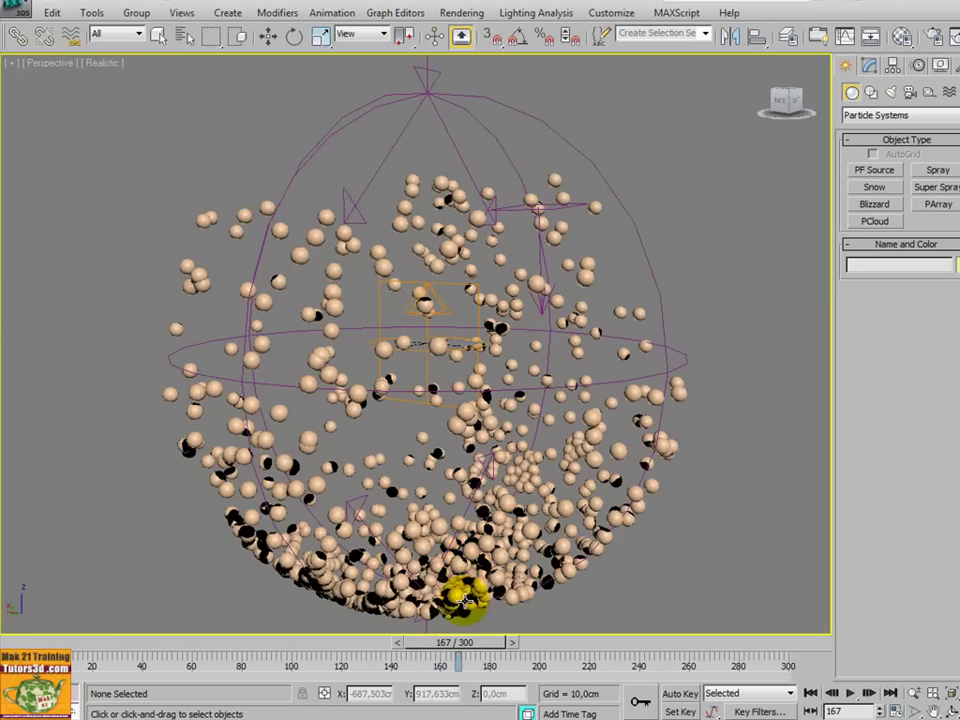
pyautogui.moveTo(470, 485)
pyautogui.keyDown('alt'); pyautogui.mouseDown(button='middle')
pyautogui.moveTo(489, 493)
pyautogui.moveTo(467, 529)
pyautogui.moveTo(450, 476)
pyautogui.moveTo(450, 485)
pyautogui.moveTo(392, 484)
pyautogui.mouseUp(button='middle'); pyautogui.keyUp('alt')
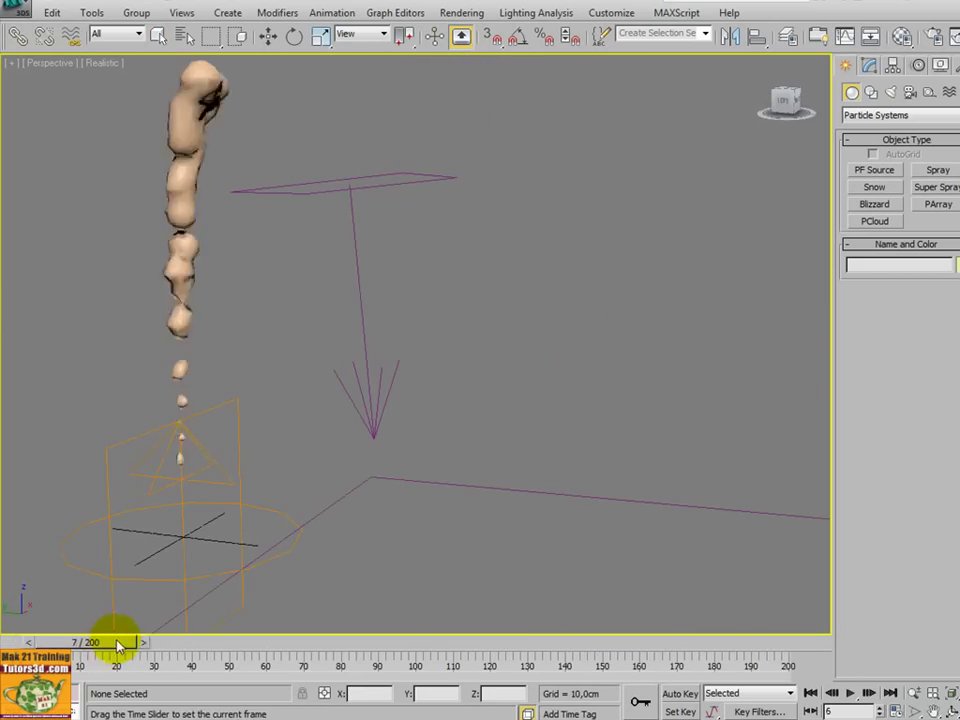
# Step: Advance the blobby particle stream to frame 93 while orbiting the Perspective view
pyautogui.moveTo(180, 641); pyautogui.dragTo(422, 670)
pyautogui.moveTo(450, 590)
pyautogui.keyDown('alt'); pyautogui.mouseDown(button='middle')
pyautogui.moveTo(463, 555)
pyautogui.moveTo(444, 501)
pyautogui.moveTo(424, 504)
pyautogui.moveTo(444, 626)
pyautogui.moveTo(461, 575)
pyautogui.moveTo(621, 574)
pyautogui.moveTo(446, 522)
pyautogui.moveTo(324, 448)
pyautogui.moveTo(313, 452)
pyautogui.moveTo(371, 452)
pyautogui.moveTo(377, 482)
pyautogui.moveTo(407, 467)
pyautogui.moveTo(394, 422)
pyautogui.moveTo(418, 506)
pyautogui.moveTo(368, 503)
pyautogui.moveTo(392, 499)
pyautogui.moveTo(407, 536)
pyautogui.moveTo(386, 506)
pyautogui.moveTo(374, 518)
pyautogui.moveTo(388, 506)
pyautogui.moveTo(368, 508)
pyautogui.moveTo(388, 498)
pyautogui.mouseUp(button='middle'); pyautogui.keyUp('alt')
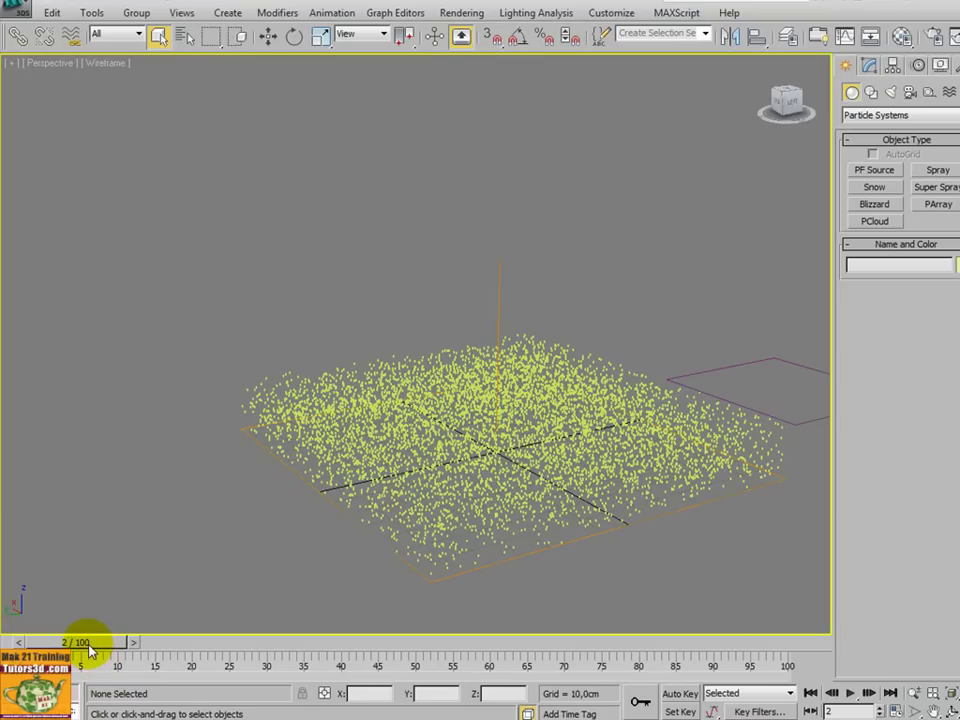
# Step: Play and scrub the yellow particle field between frames 14 and 74 to watch particles lift
pyautogui.moveTo(89, 650)
pyautogui.mouseDown()
pyautogui.moveTo(188, 660)
pyautogui.moveTo(231, 698)
pyautogui.moveTo(268, 664)
pyautogui.moveTo(329, 677)
pyautogui.moveTo(354, 668)
pyautogui.moveTo(373, 681)
pyautogui.moveTo(392, 660)
pyautogui.moveTo(410, 681)
pyautogui.moveTo(435, 681)
pyautogui.moveTo(450, 664)
pyautogui.moveTo(483, 684)
pyautogui.moveTo(497, 675)
pyautogui.moveTo(621, 696)
pyautogui.moveTo(467, 677)
pyautogui.moveTo(313, 628)
pyautogui.moveTo(150, 690)
pyautogui.moveTo(65, 690)
pyautogui.mouseUp()
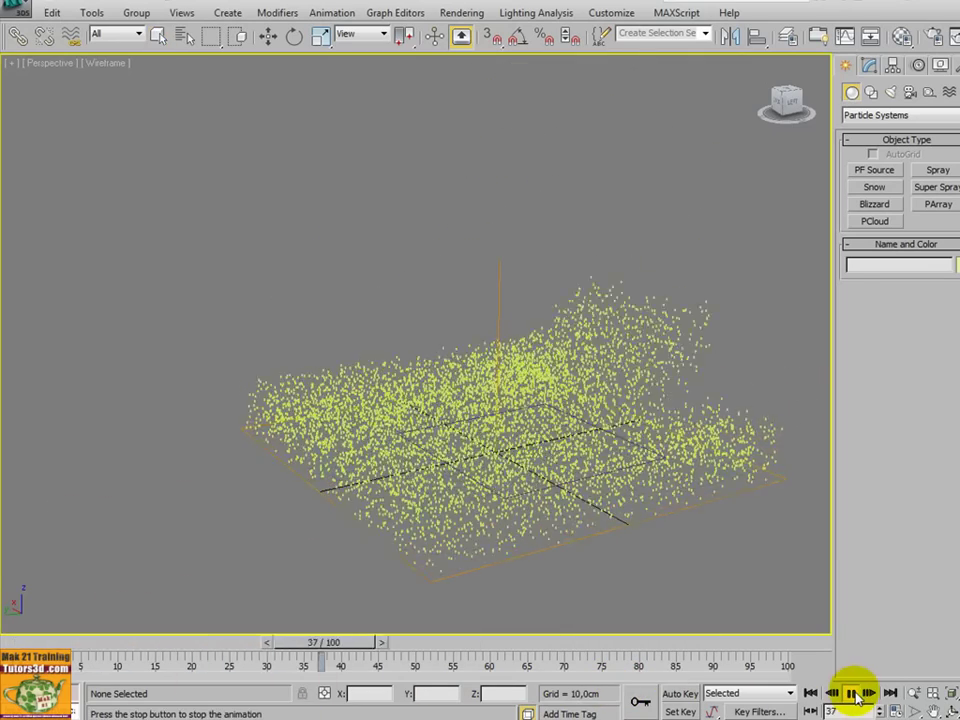
pyautogui.click(855, 697)
pyautogui.moveTo(572, 655)
pyautogui.mouseDown()
pyautogui.moveTo(606, 643)
pyautogui.moveTo(257, 653)
pyautogui.moveTo(160, 642)
pyautogui.mouseUp()
pyautogui.click(851, 694)
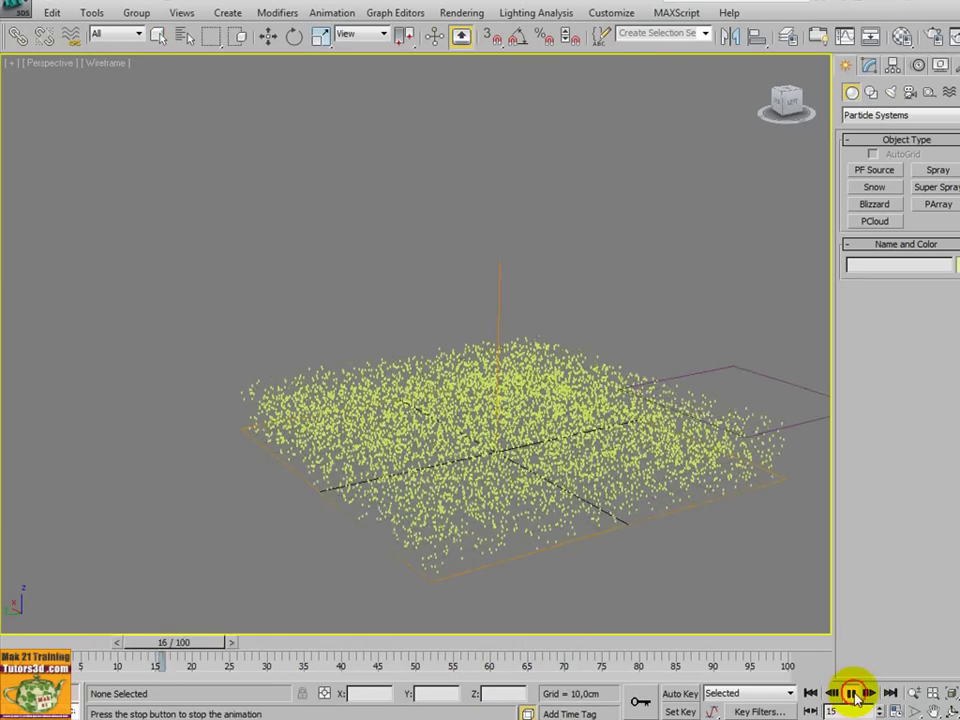
pyautogui.click(852, 694)
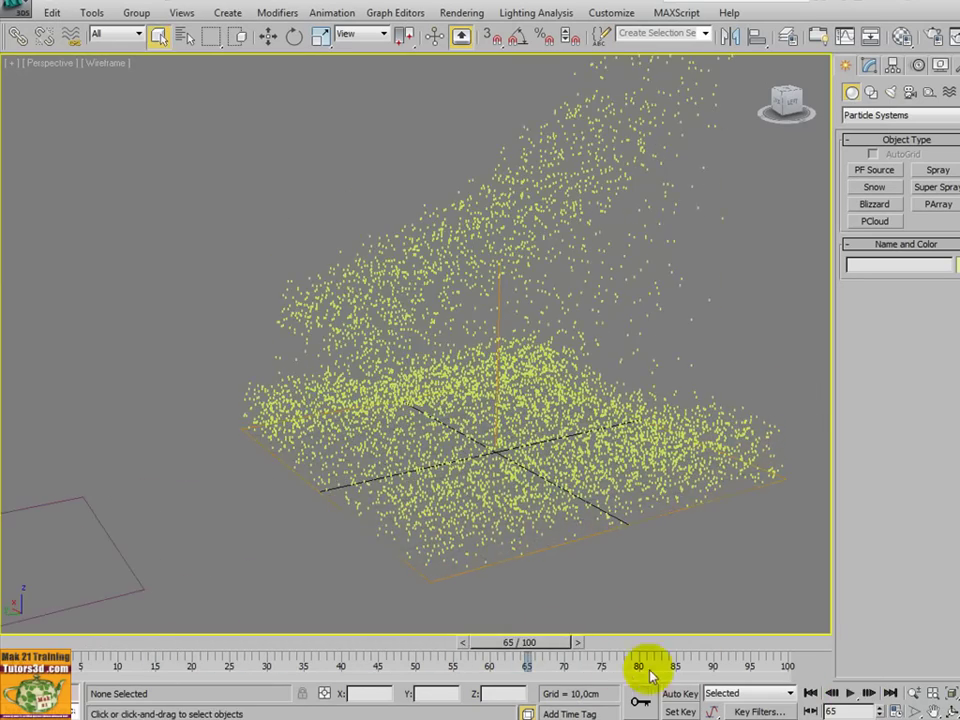
pyautogui.moveTo(546, 645)
pyautogui.mouseDown()
pyautogui.moveTo(621, 650)
pyautogui.moveTo(335, 665)
pyautogui.mouseUp()
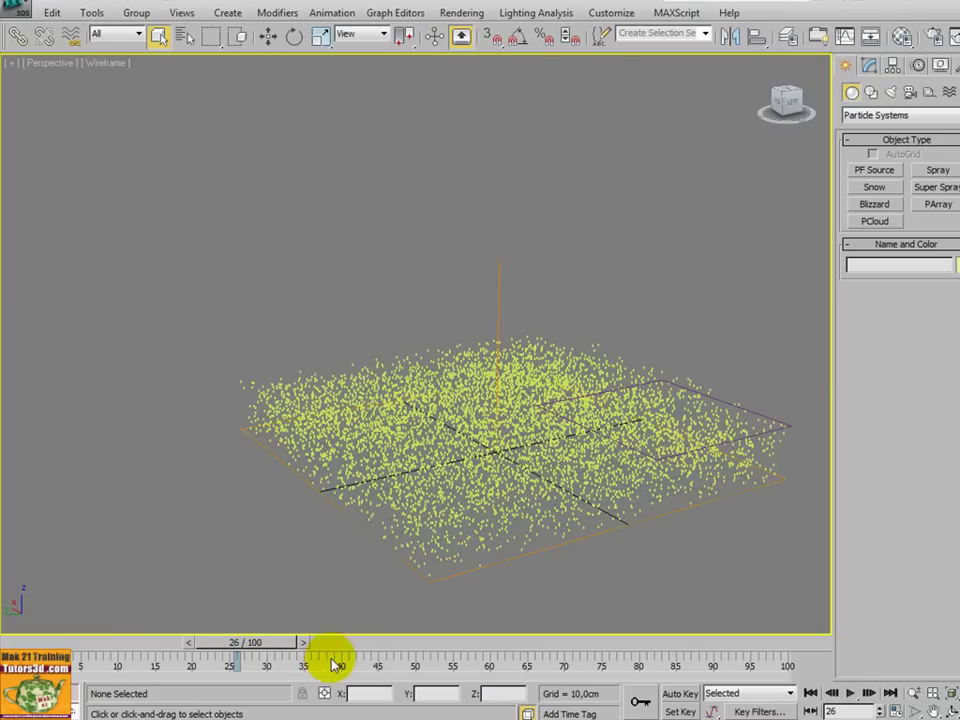
pyautogui.click(851, 694)
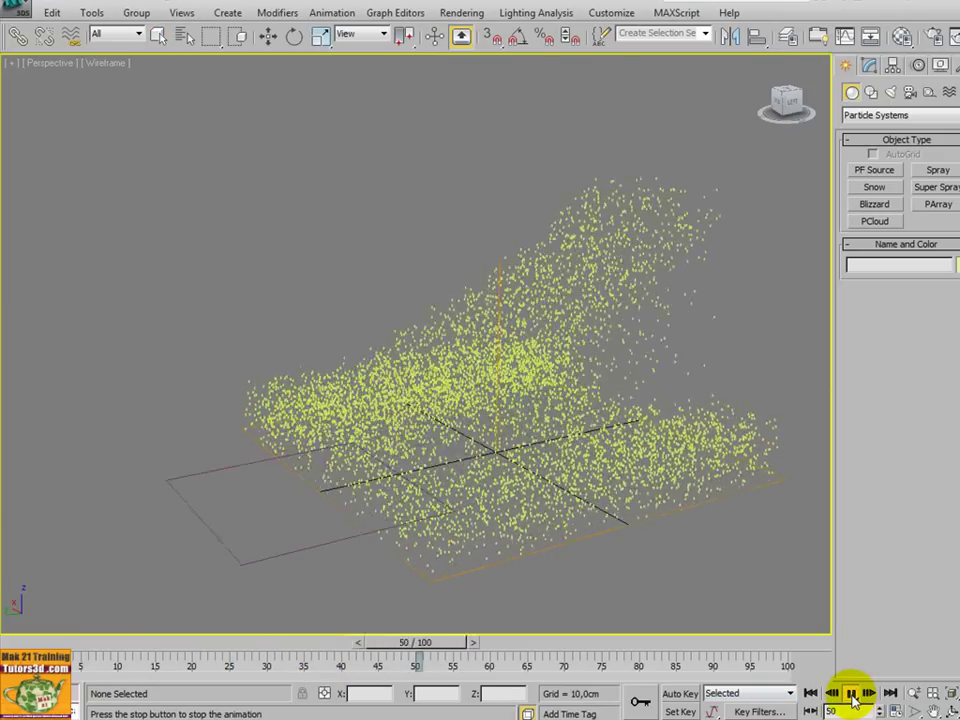
pyautogui.click(853, 694)
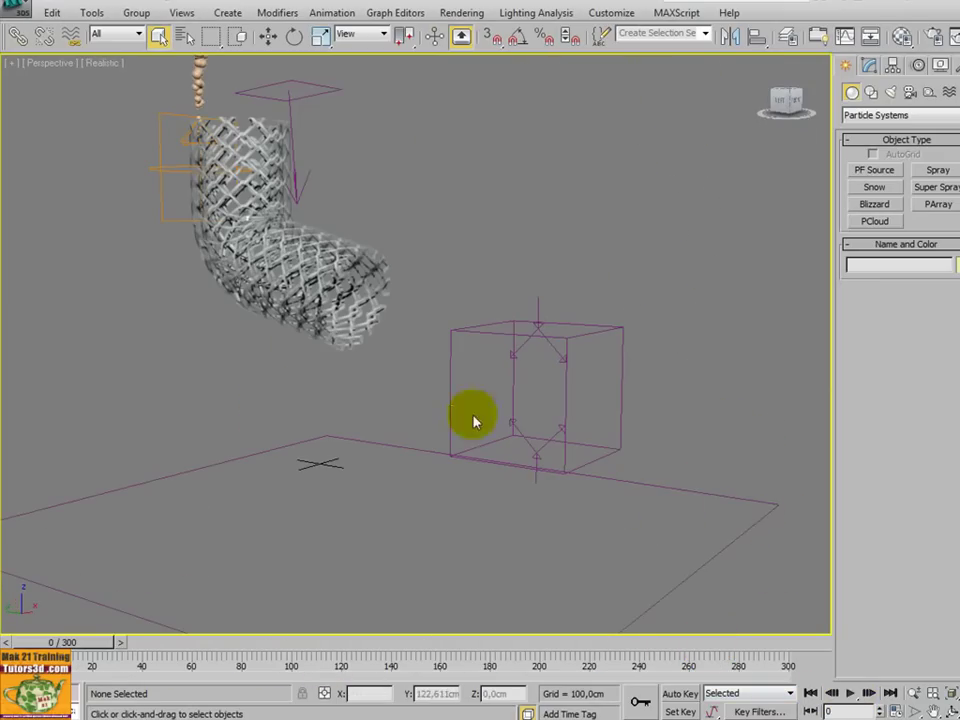
# Step: From a high orbit view, scrub the tube scene through frames 92–144 as particles pour through
pyautogui.moveTo(474, 421)
pyautogui.keyDown('alt'); pyautogui.mouseDown(button='middle')
pyautogui.moveTo(476, 482)
pyautogui.moveTo(482, 476)
pyautogui.moveTo(536, 516)
pyautogui.moveTo(660, 562)
pyautogui.moveTo(634, 574)
pyautogui.moveTo(501, 489)
pyautogui.moveTo(431, 469)
pyautogui.moveTo(517, 491)
pyautogui.moveTo(514, 456)
pyautogui.moveTo(489, 414)
pyautogui.moveTo(424, 358)
pyautogui.moveTo(447, 391)
pyautogui.moveTo(508, 401)
pyautogui.moveTo(499, 407)
pyautogui.moveTo(491, 489)
pyautogui.moveTo(520, 458)
pyautogui.moveTo(516, 395)
pyautogui.moveTo(415, 470)
pyautogui.mouseUp(button='middle'); pyautogui.keyUp('alt')
pyautogui.scroll(-2, 515, 388)
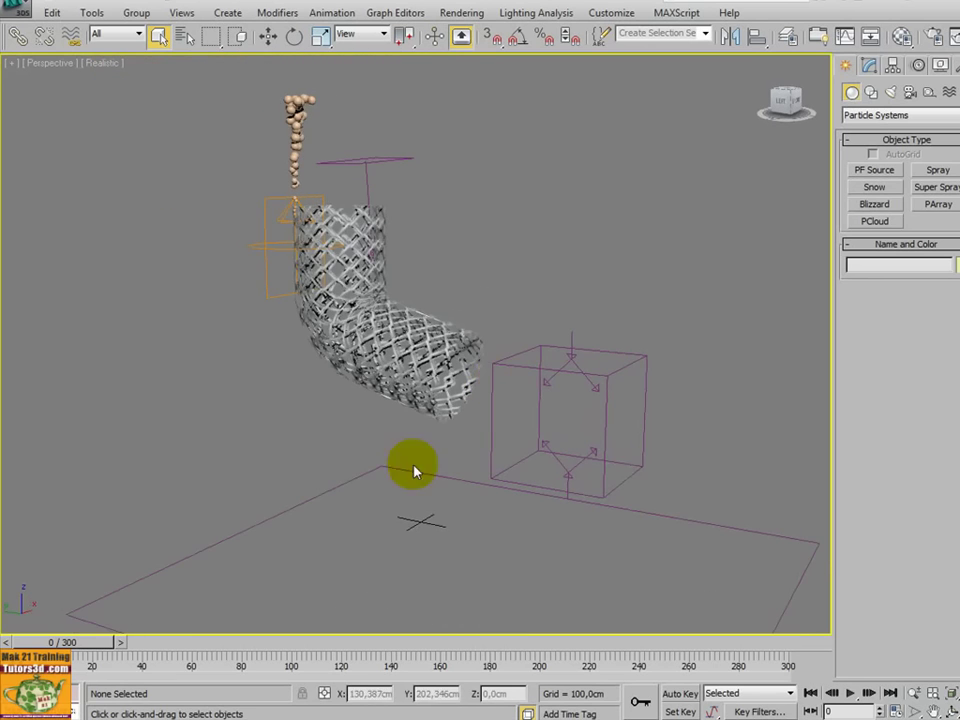
pyautogui.moveTo(122, 627)
pyautogui.mouseDown()
pyautogui.moveTo(124, 641)
pyautogui.moveTo(242, 639)
pyautogui.moveTo(317, 667)
pyautogui.mouseUp()
pyautogui.moveTo(433, 523)
pyautogui.keyDown('alt'); pyautogui.mouseDown(button='middle')
pyautogui.moveTo(343, 480)
pyautogui.moveTo(460, 507)
pyautogui.moveTo(521, 499)
pyautogui.mouseUp(button='middle'); pyautogui.keyUp('alt')
pyautogui.moveTo(295, 643); pyautogui.dragTo(428, 643)
pyautogui.moveTo(461, 594)
pyautogui.keyDown('alt'); pyautogui.mouseDown(button='middle')
pyautogui.moveTo(553, 574)
pyautogui.moveTo(551, 589)
pyautogui.moveTo(470, 542)
pyautogui.moveTo(332, 596)
pyautogui.mouseUp(button='middle'); pyautogui.keyUp('alt')
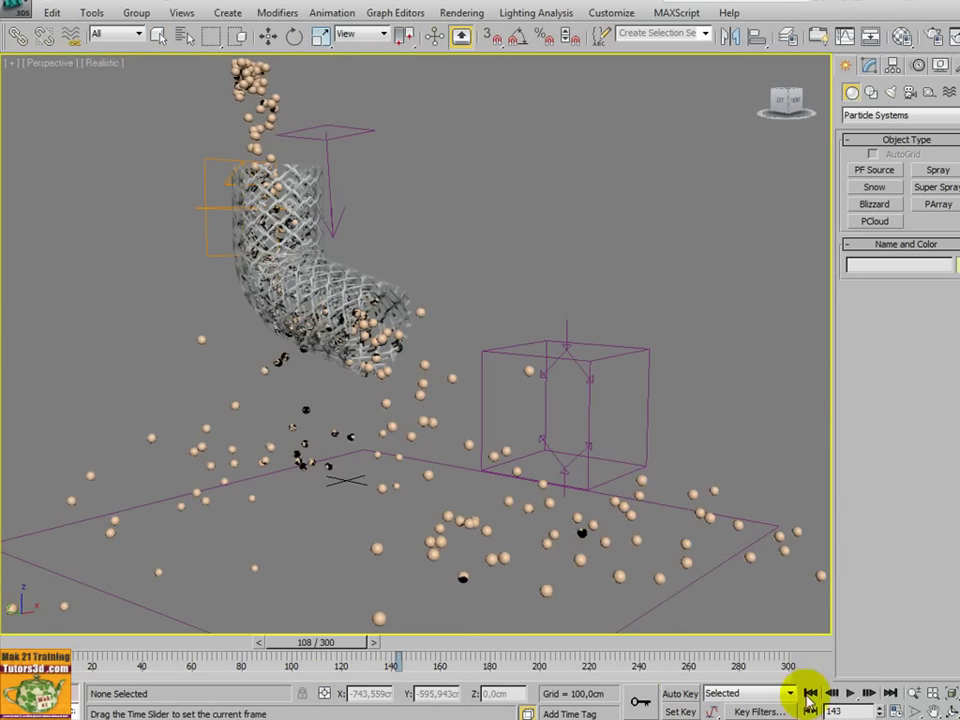
pyautogui.click(848, 695)
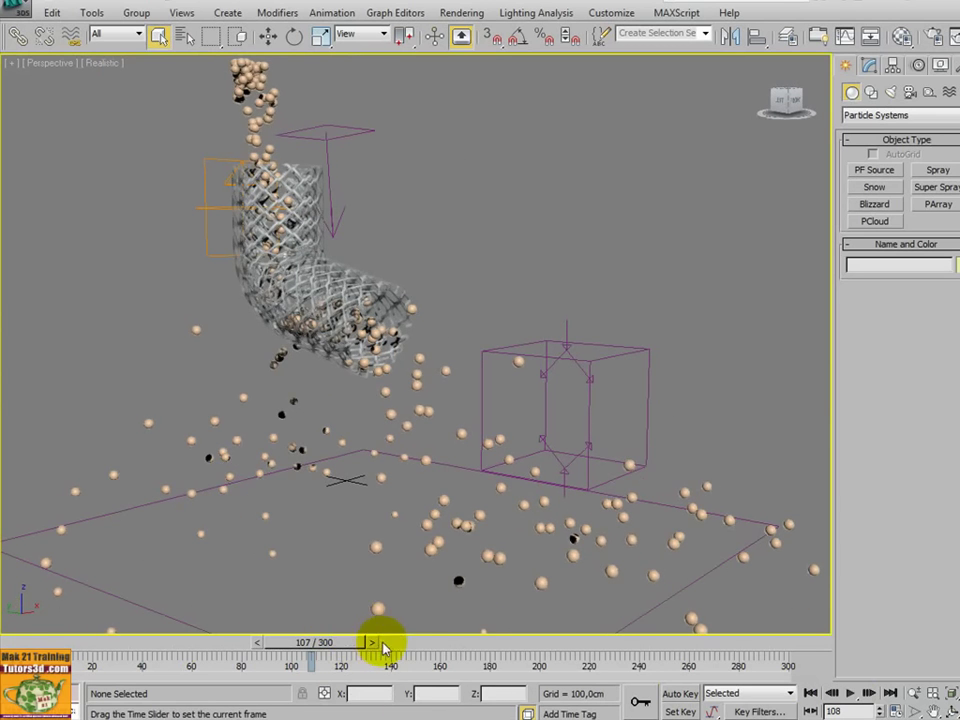
pyautogui.moveTo(383, 645); pyautogui.dragTo(433, 645)
pyautogui.moveTo(440, 575)
pyautogui.keyDown('alt'); pyautogui.mouseDown(button='middle')
pyautogui.moveTo(454, 514)
pyautogui.moveTo(467, 590)
pyautogui.moveTo(493, 574)
pyautogui.moveTo(474, 561)
pyautogui.moveTo(477, 585)
pyautogui.mouseUp(button='middle'); pyautogui.keyUp('alt')
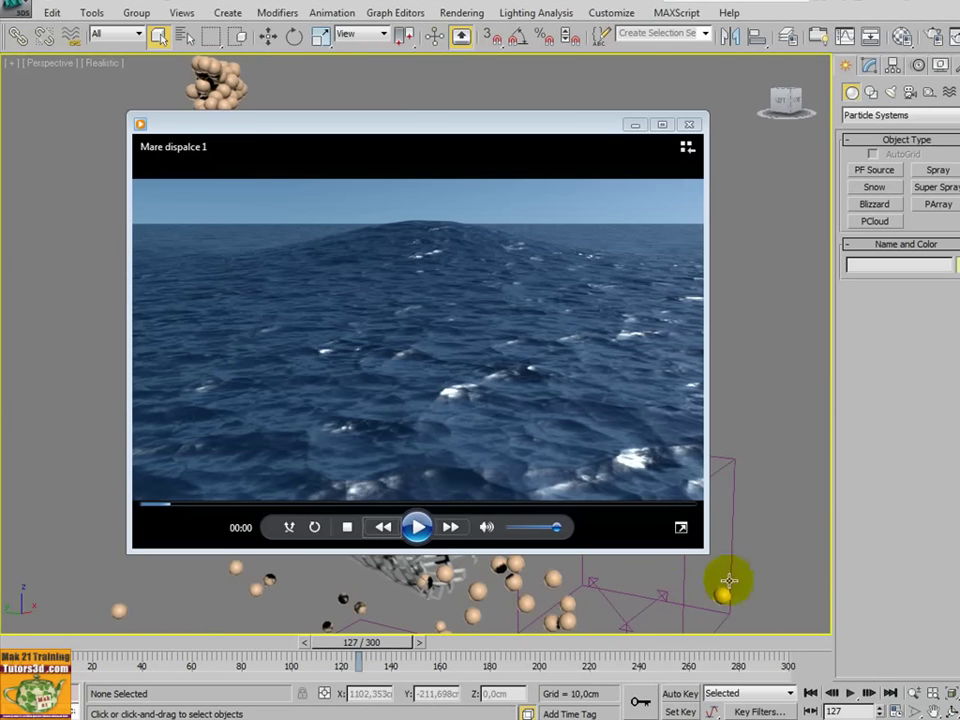
# Step: Replay and pause the Mare dispalce 1 ocean video, then close Windows Media Player
pyautogui.click(420, 526)
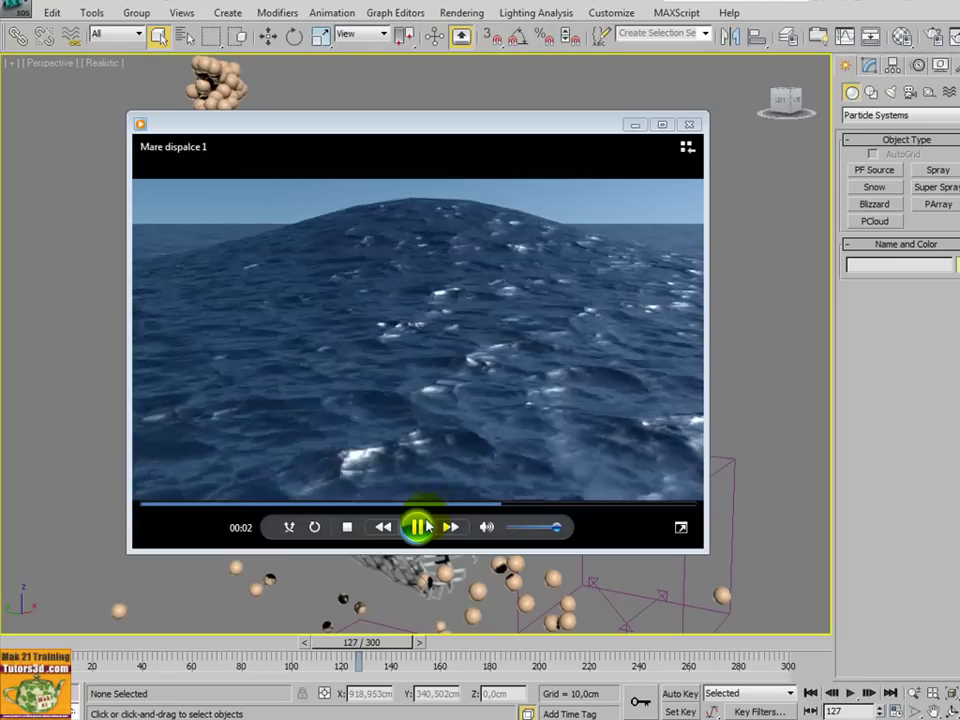
pyautogui.click(420, 526)
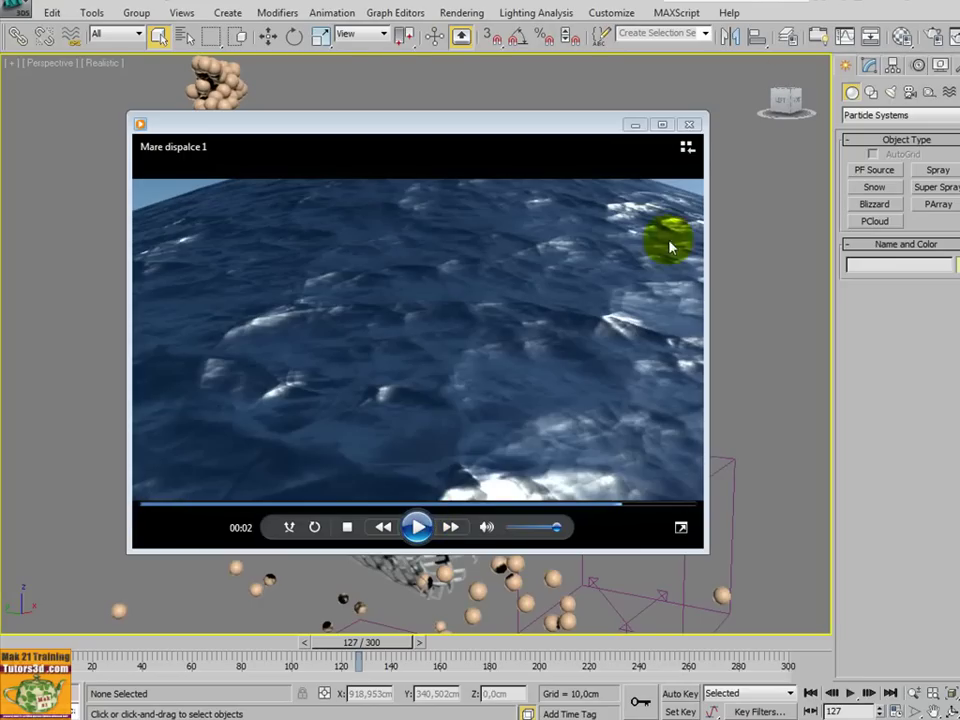
pyautogui.click(707, 126)
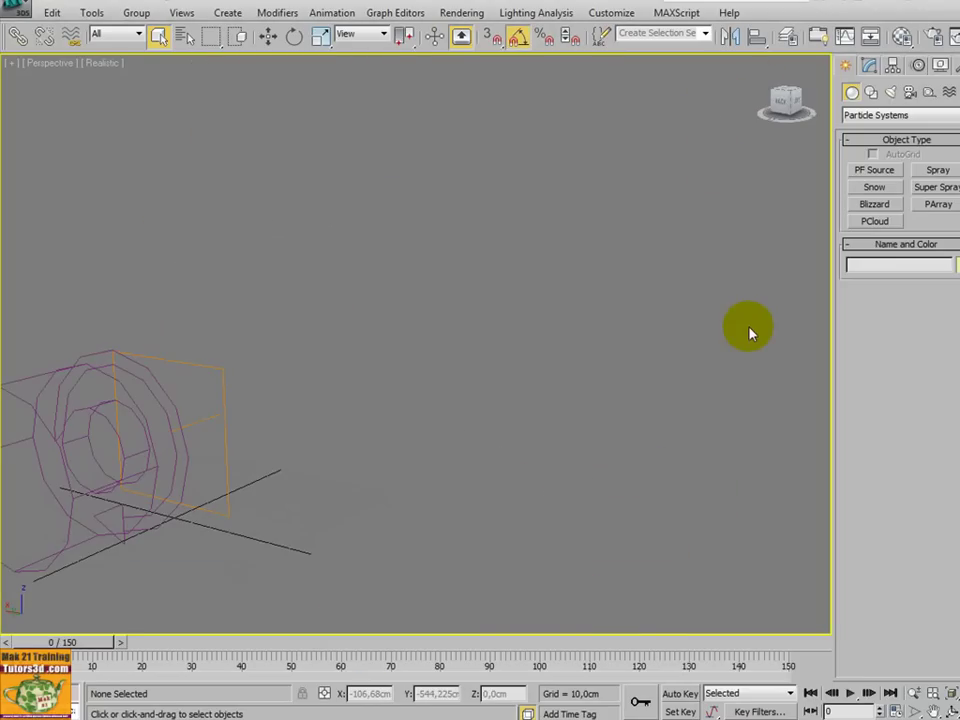
# Step: Play and stop the vortex animation while orbiting around the swirling particle trails
pyautogui.click(852, 693)
pyautogui.keyDown('alt'); pyautogui.moveTo(633, 517); pyautogui.dragTo(410, 518, button='middle'); pyautogui.keyUp('alt')
pyautogui.click(851, 694)
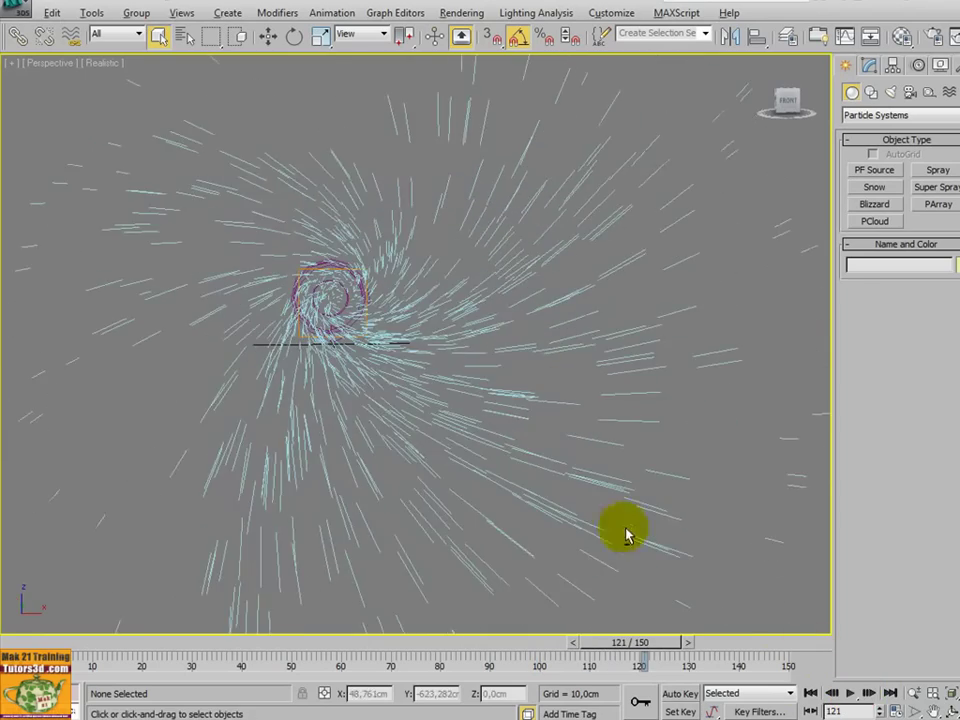
pyautogui.moveTo(625, 535)
pyautogui.keyDown('alt'); pyautogui.mouseDown(button='middle')
pyautogui.moveTo(589, 544)
pyautogui.moveTo(898, 530)
pyautogui.moveTo(621, 538)
pyautogui.moveTo(640, 560)
pyautogui.mouseUp(button='middle'); pyautogui.keyUp('alt')
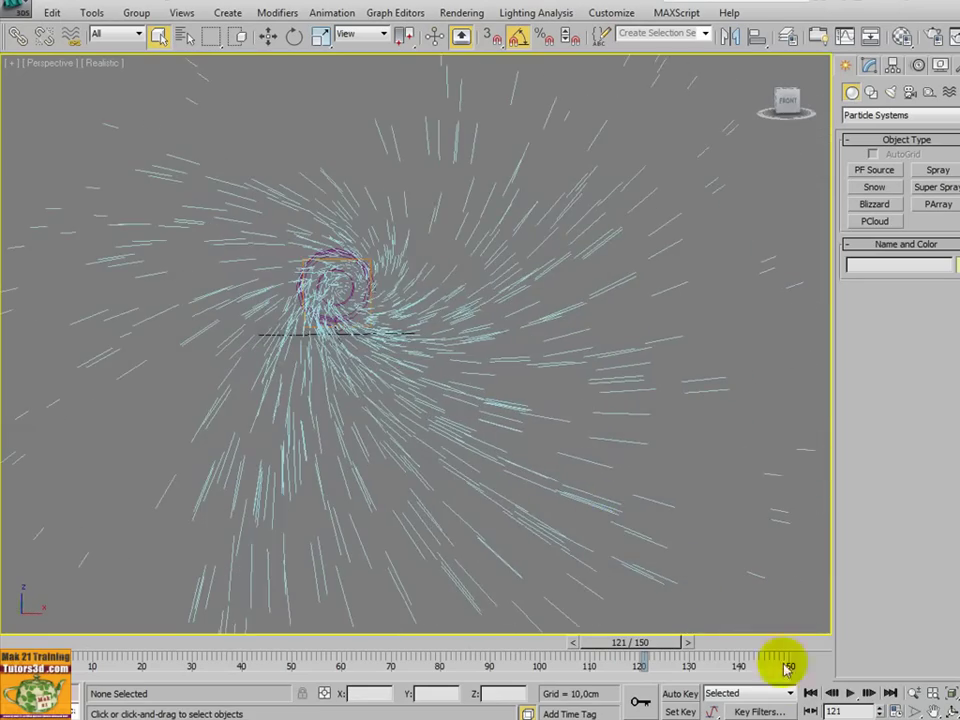
pyautogui.click(851, 700)
pyautogui.click(851, 700)
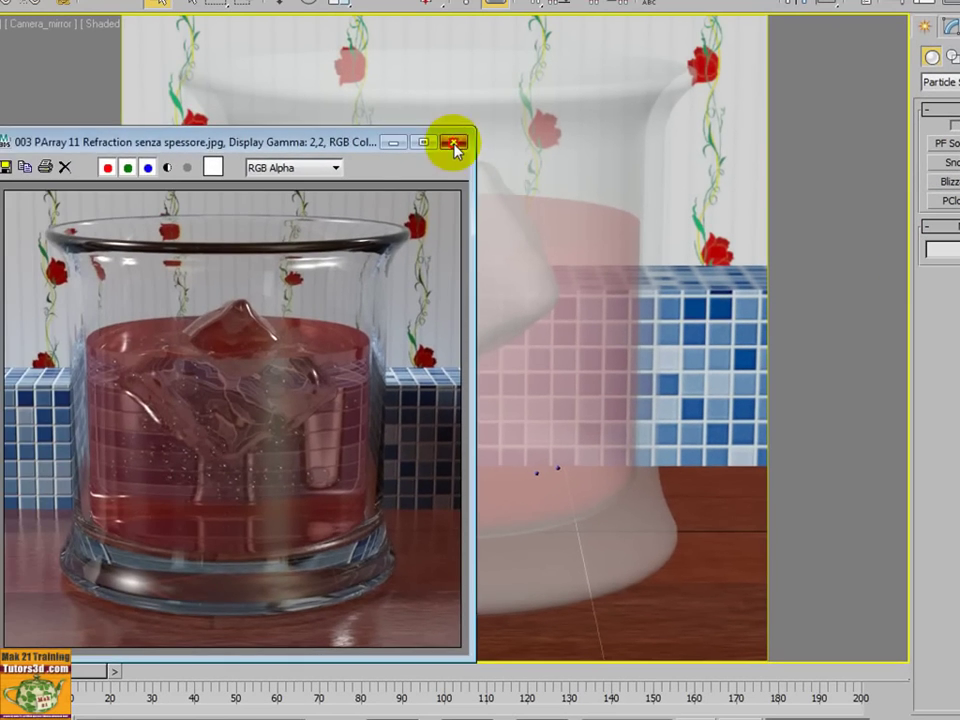
# Step: Close the glass render window and advance the bubble animation to frame 111
pyautogui.click(455, 146)
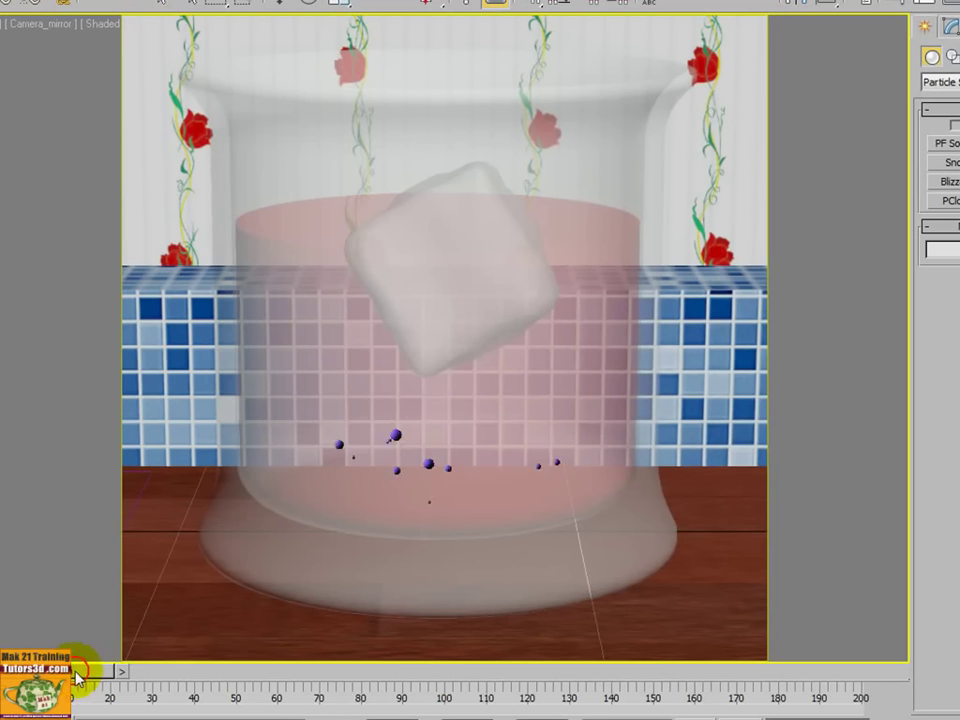
pyautogui.moveTo(78, 680); pyautogui.dragTo(507, 710)
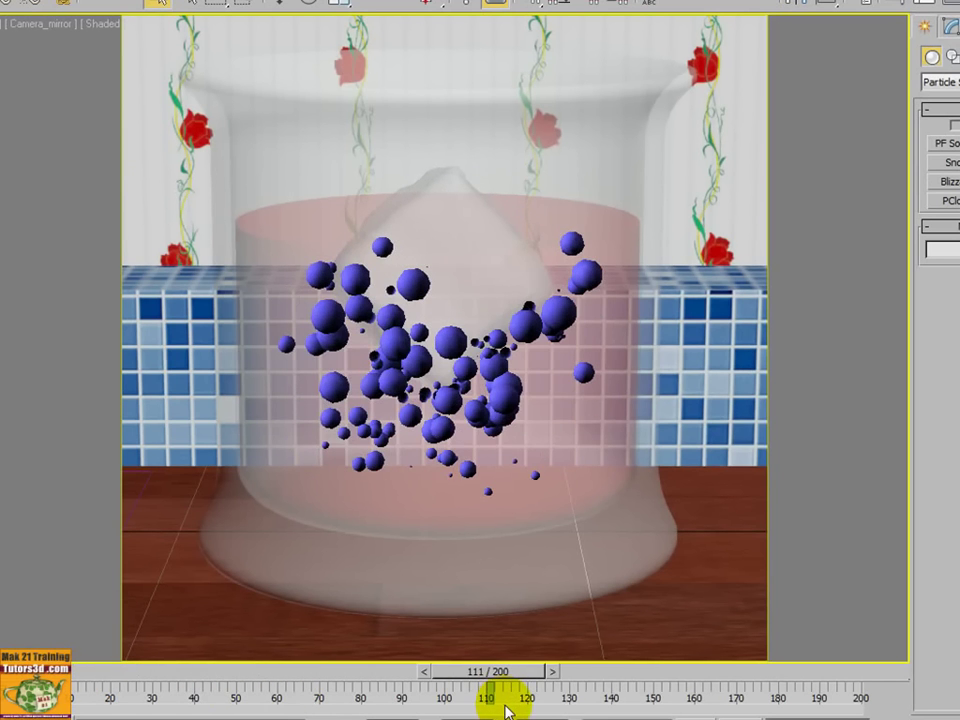